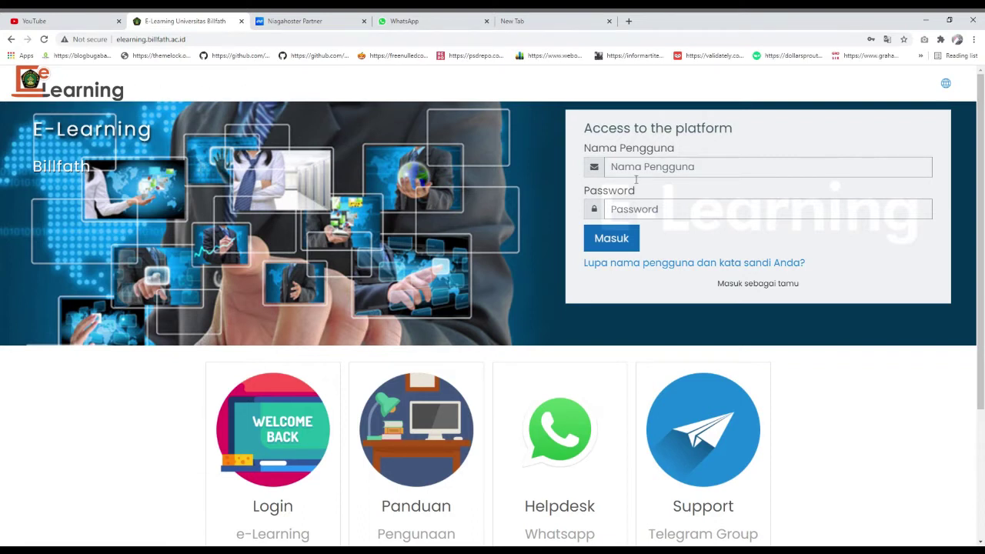
- Log in to Billfath e-learning using the browser's saved username and password, then Masuk
click(635, 176)
click(557, 180)
click(642, 170)
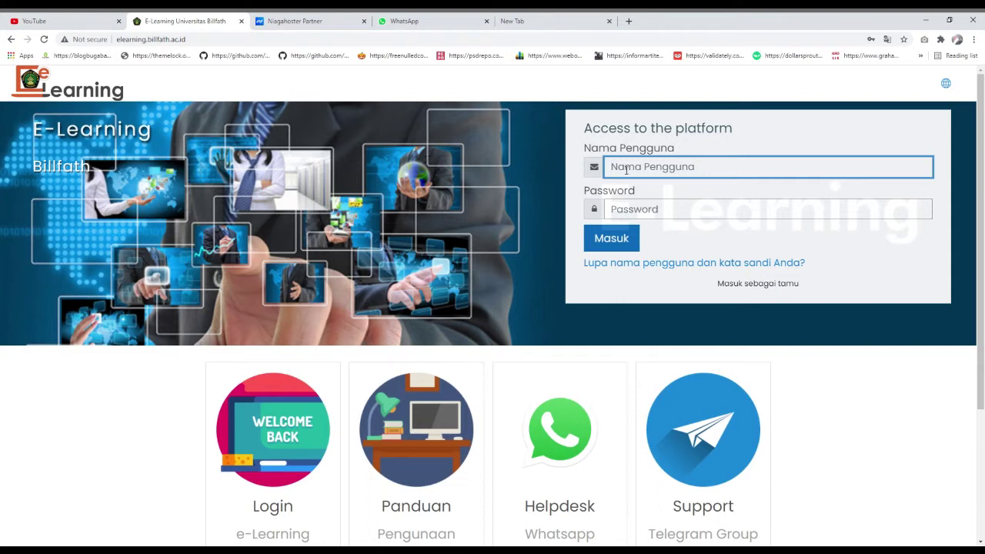
click(645, 208)
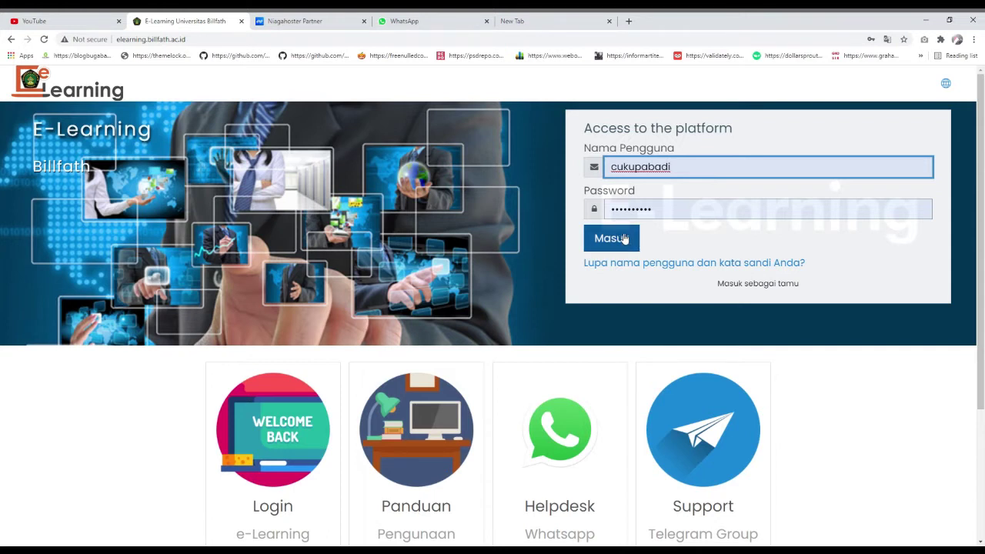
click(624, 238)
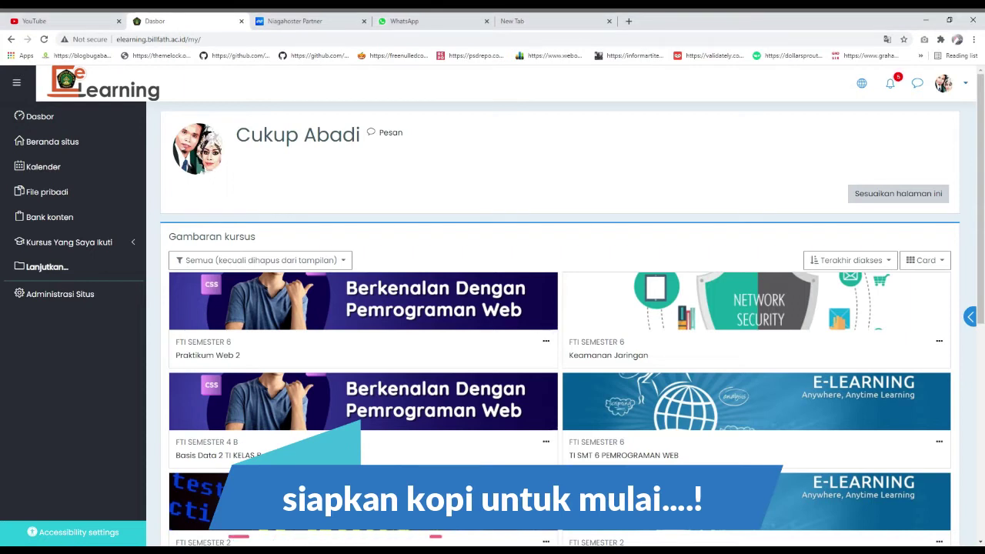
- Scroll the dashboard's course overview down to Basis Data 2 TI KELAS B and Algoritma dan Pemrograman 1
scroll(368, 338, down, 1)
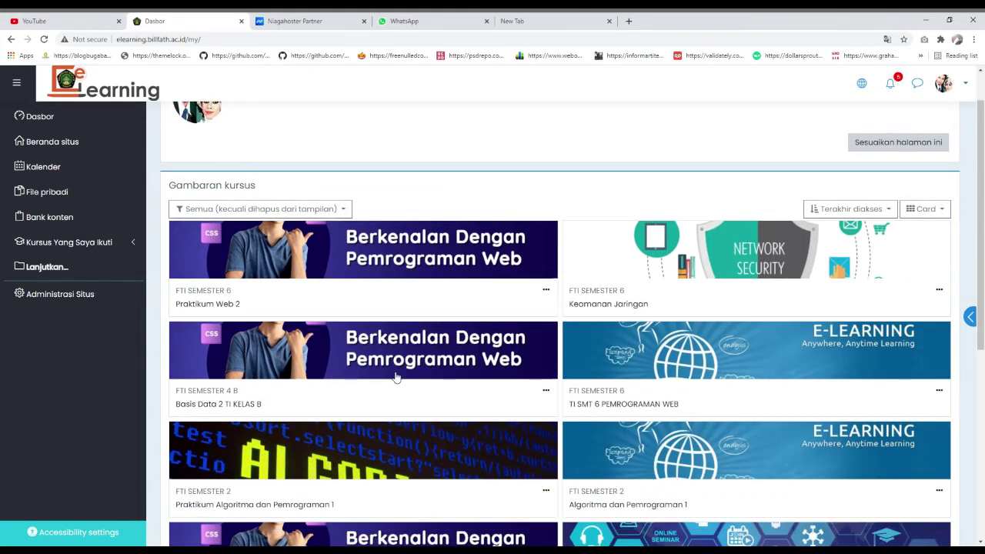
scroll(625, 418, down, 1)
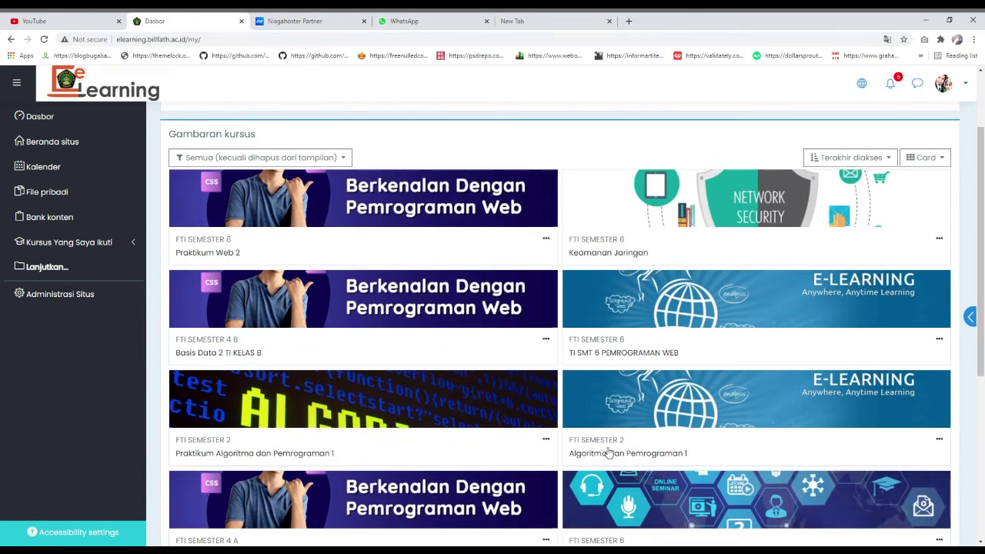
- Open the Algoritma dan Pemrograman 1 course and look through its sections
click(617, 453)
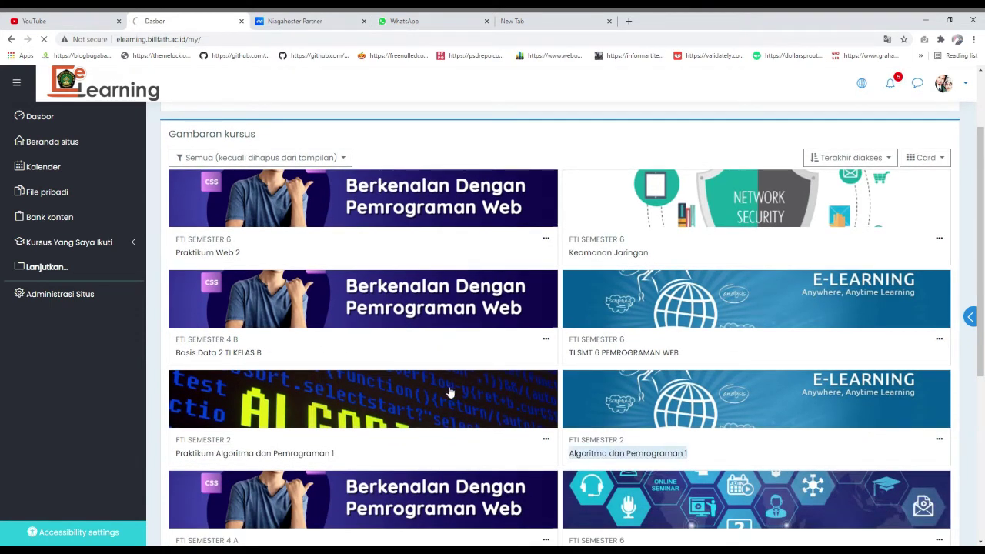
scroll(462, 311, down, 2)
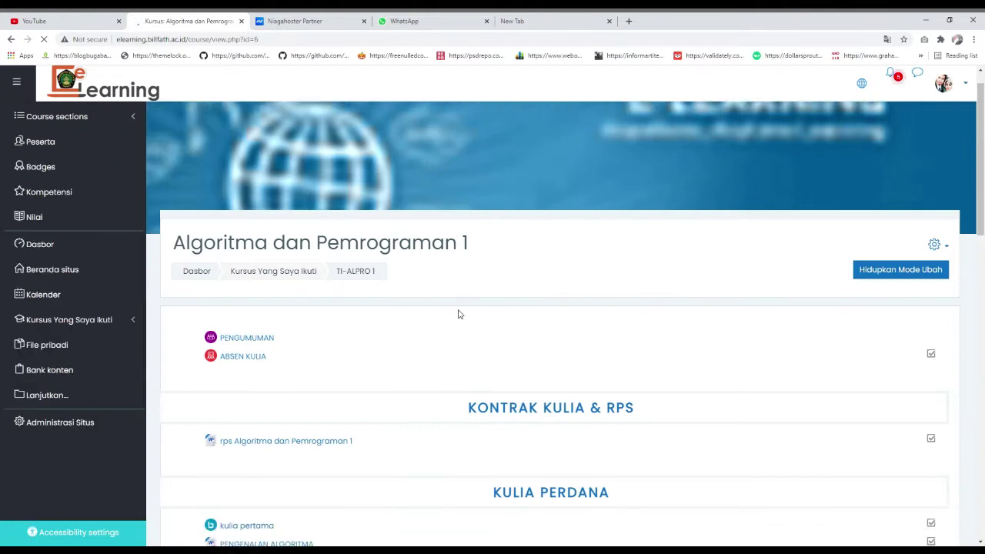
scroll(492, 268, down, 9)
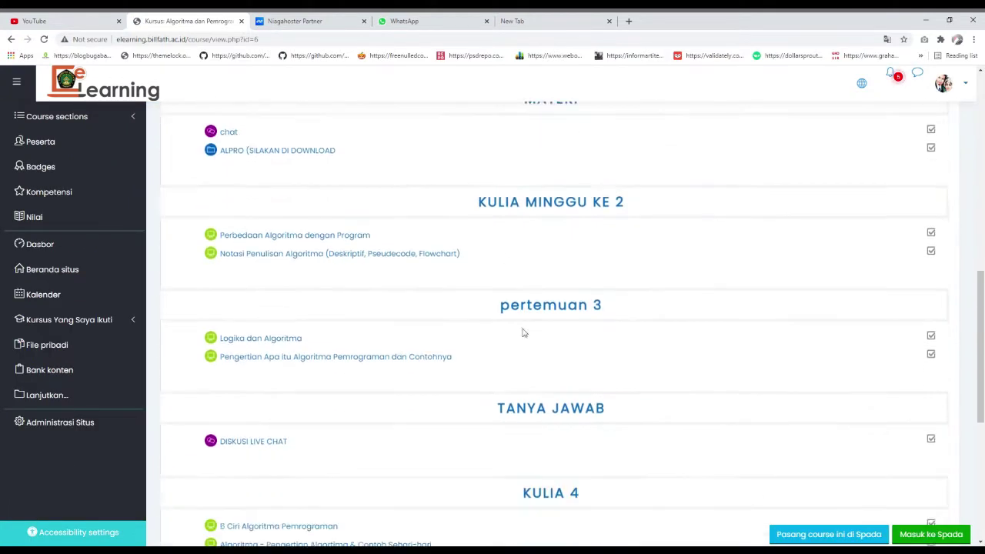
scroll(534, 332, down, 2)
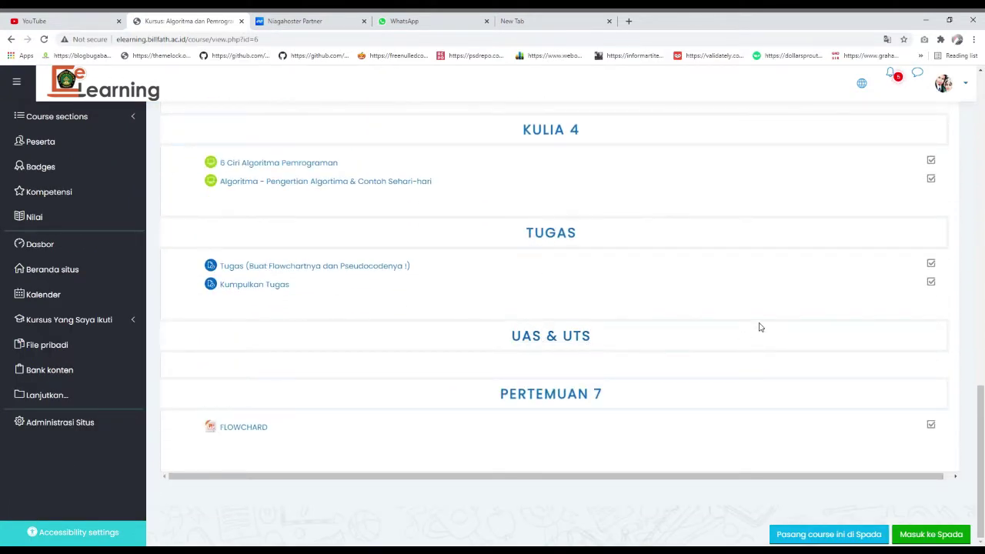
scroll(972, 238, up, 12)
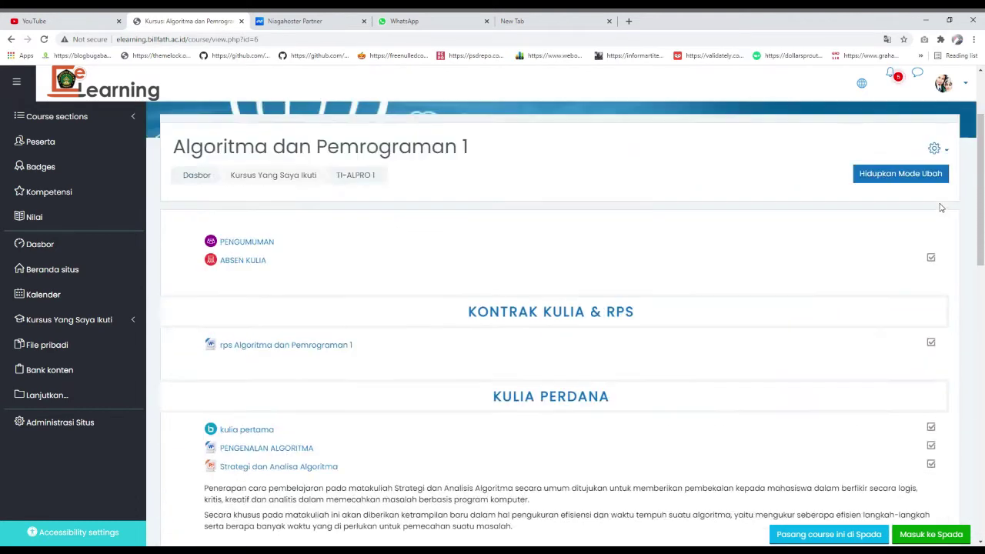
- Turn on editing mode and bring up the activity chooser for the UAS & UTS section
click(898, 301)
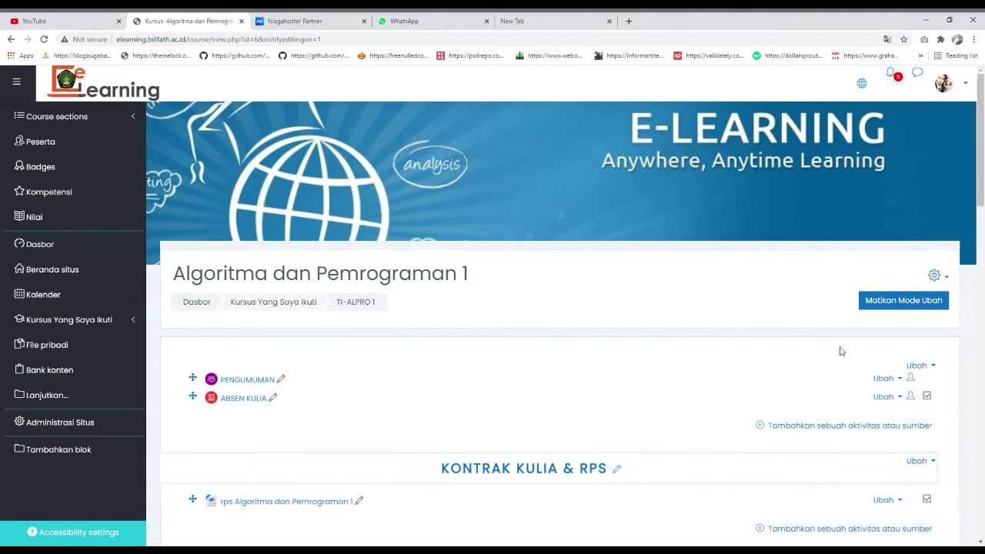
scroll(808, 346, down, 3)
scroll(780, 343, down, 15)
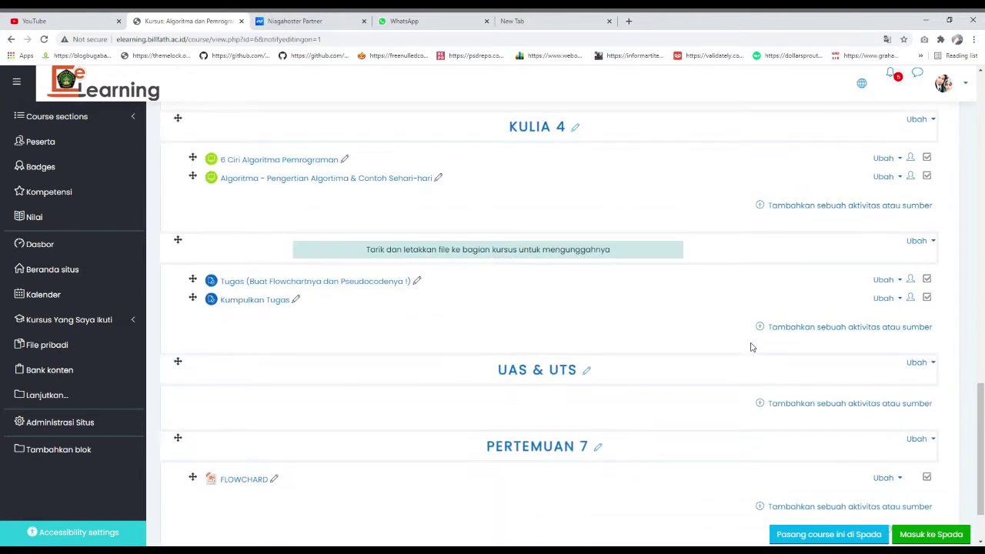
click(831, 323)
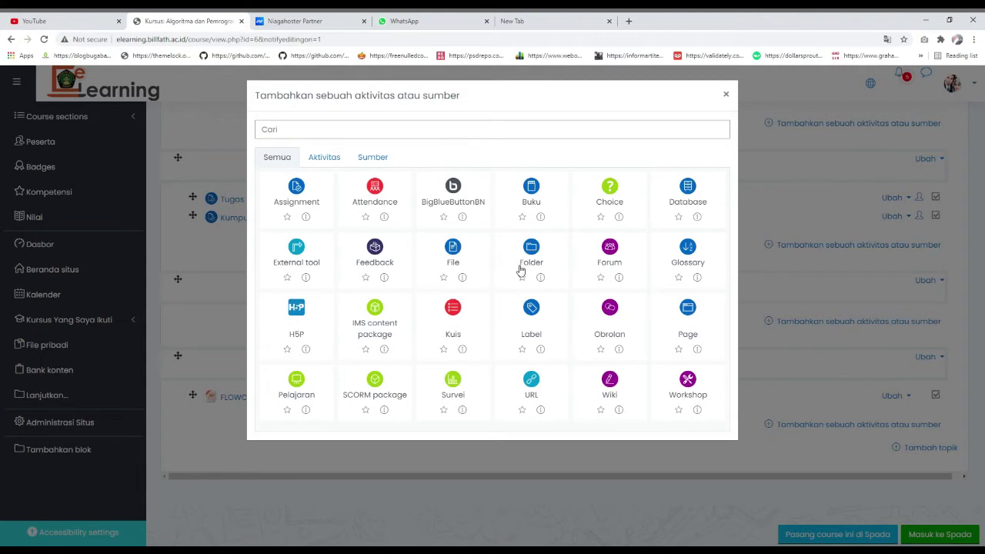
- Reopen the UAS & UTS activity chooser and pick the Kuis activity
click(726, 94)
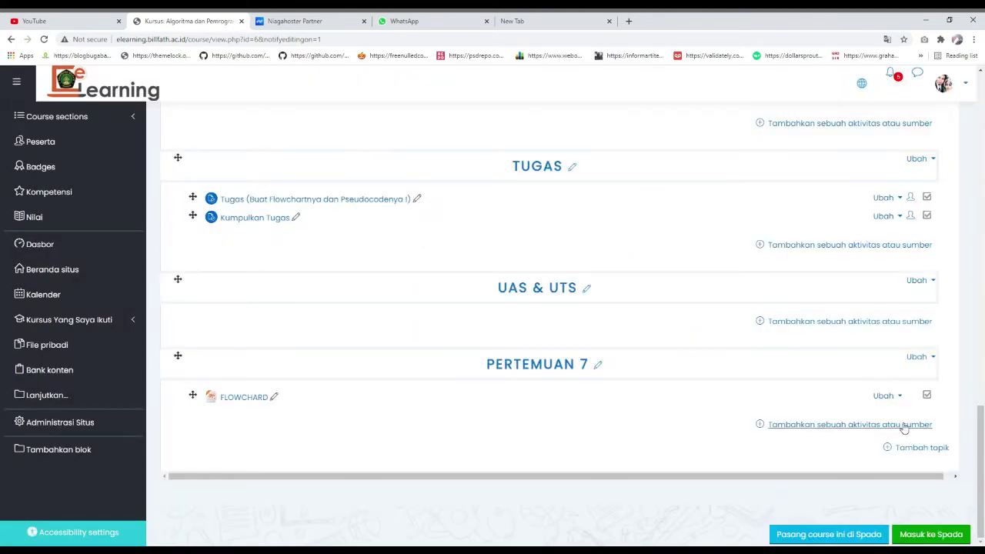
click(883, 324)
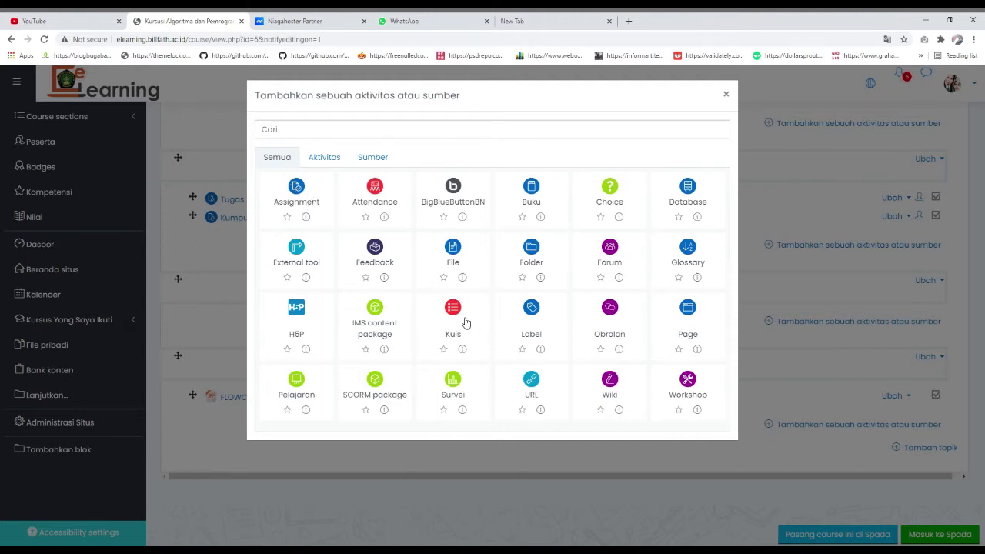
click(459, 316)
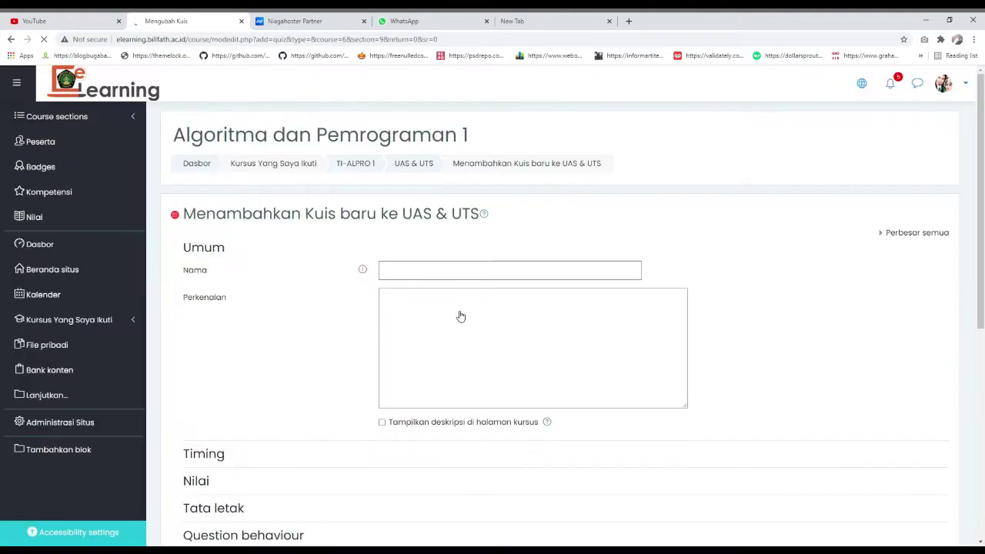
- Name the new quiz 'UTS ALPRO 1'
click(428, 279)
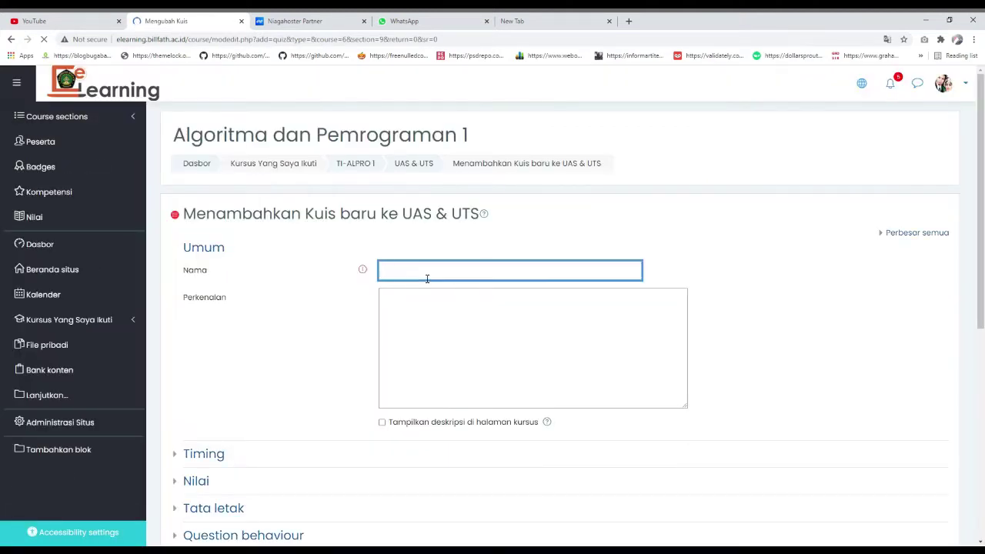
text(UT)
click(427, 278)
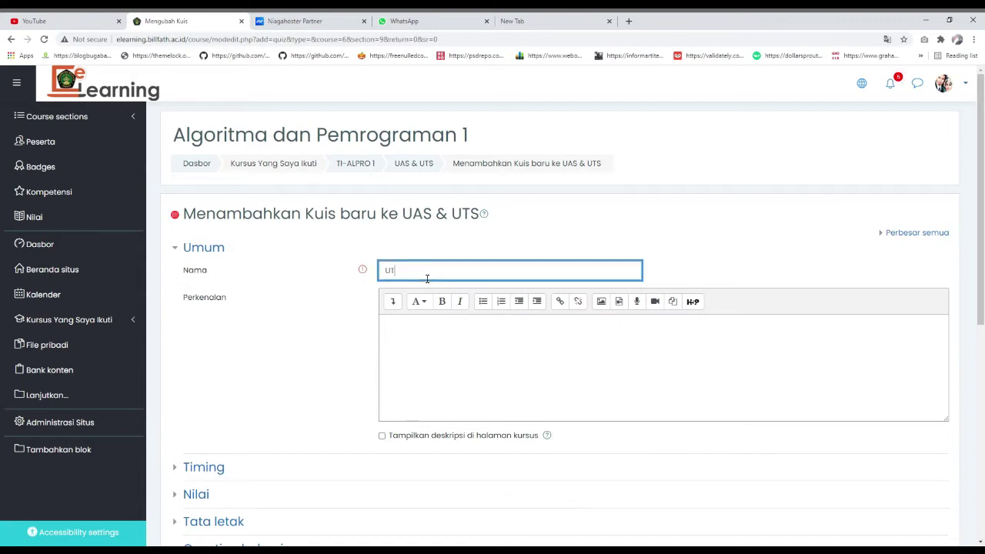
text(s ALPRO 1)
scroll(428, 279, down, 2)
click(438, 273)
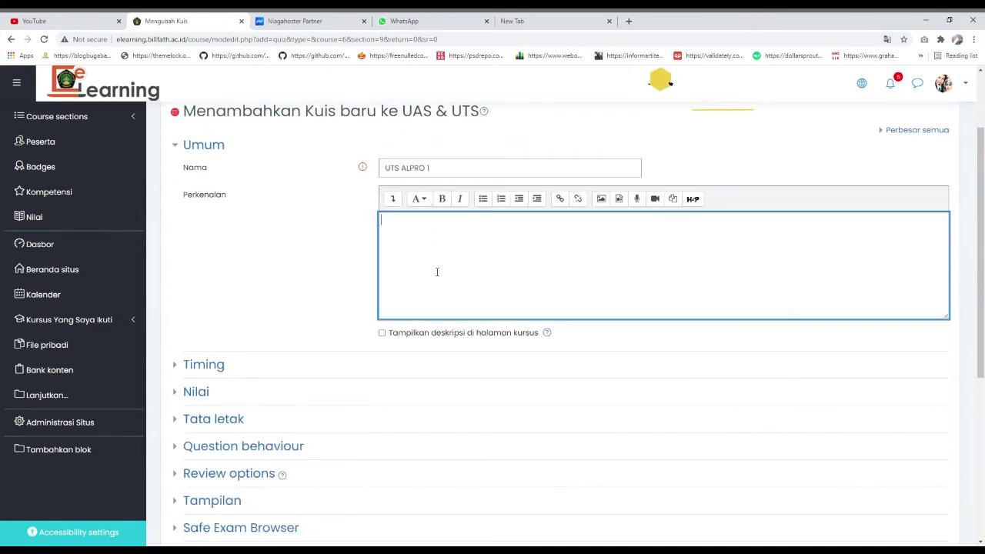
- Enable the quiz opening date and a closing date in Mei (8 April to 8 May 2021)
click(176, 366)
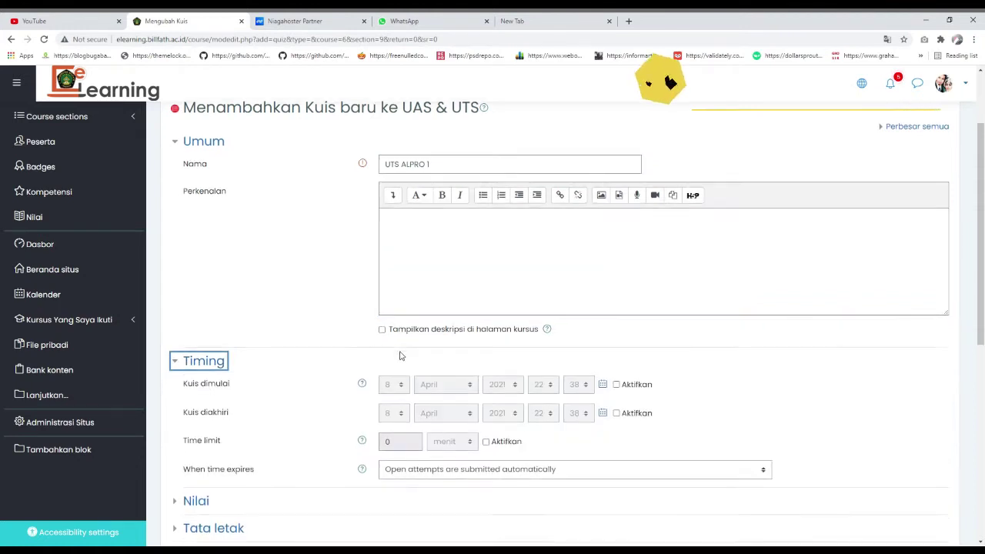
scroll(534, 377, down, 1)
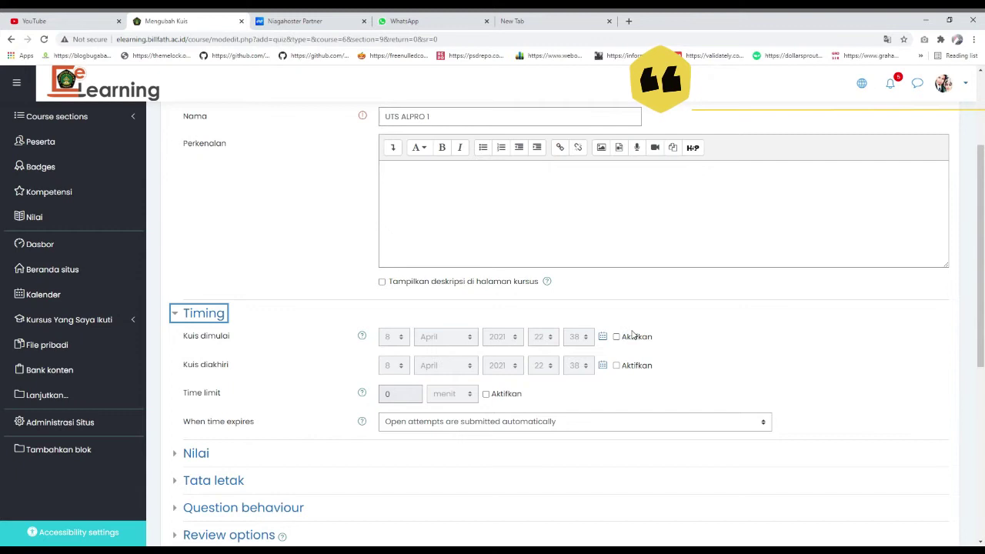
click(616, 337)
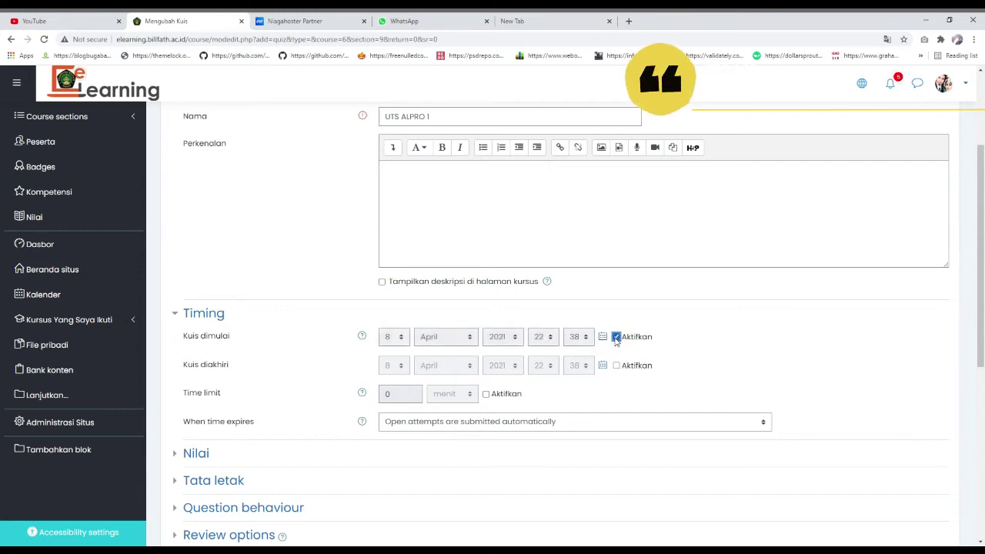
click(616, 366)
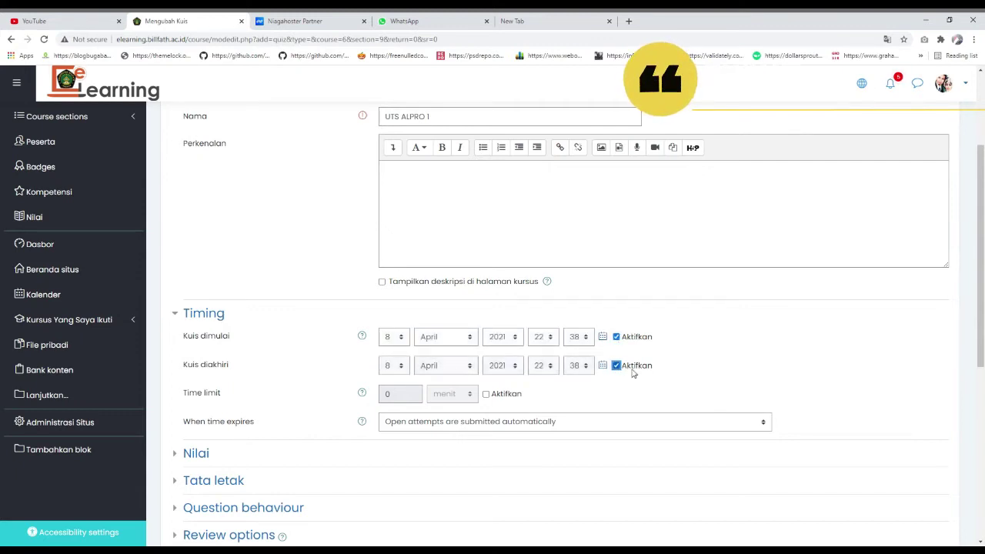
click(454, 374)
click(445, 421)
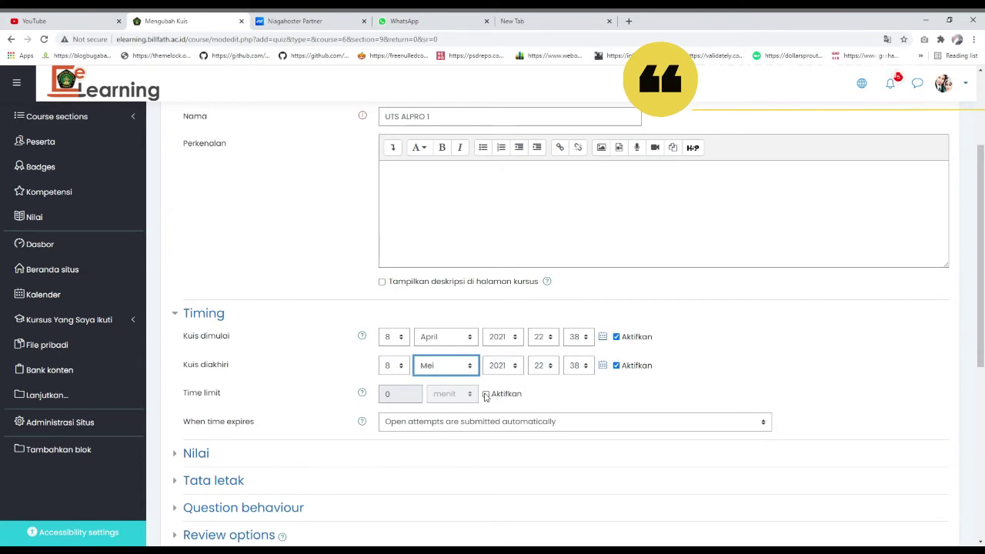
- Leave the quiz with no time limit, with the Aktifkan box unchecked
click(485, 394)
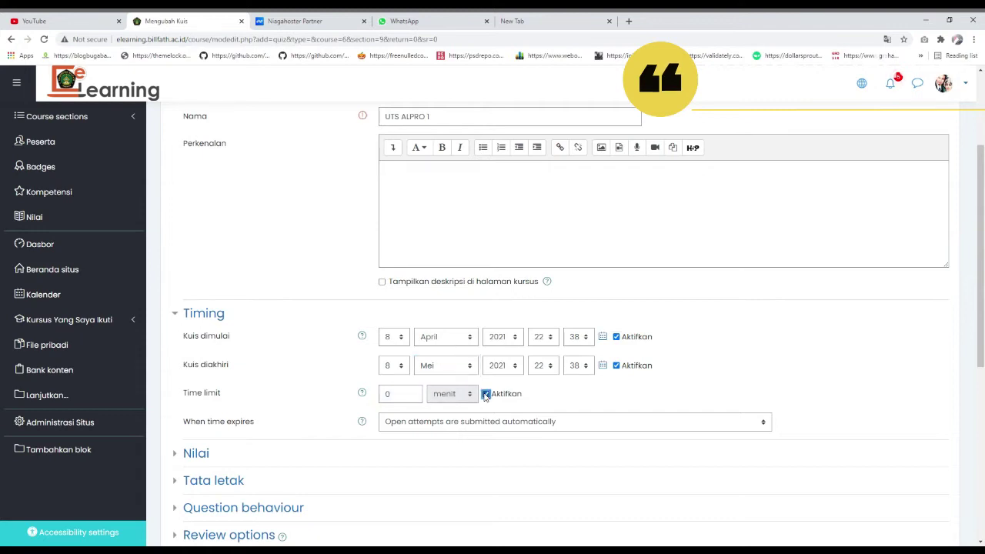
scroll(419, 355, down, 1)
click(400, 346)
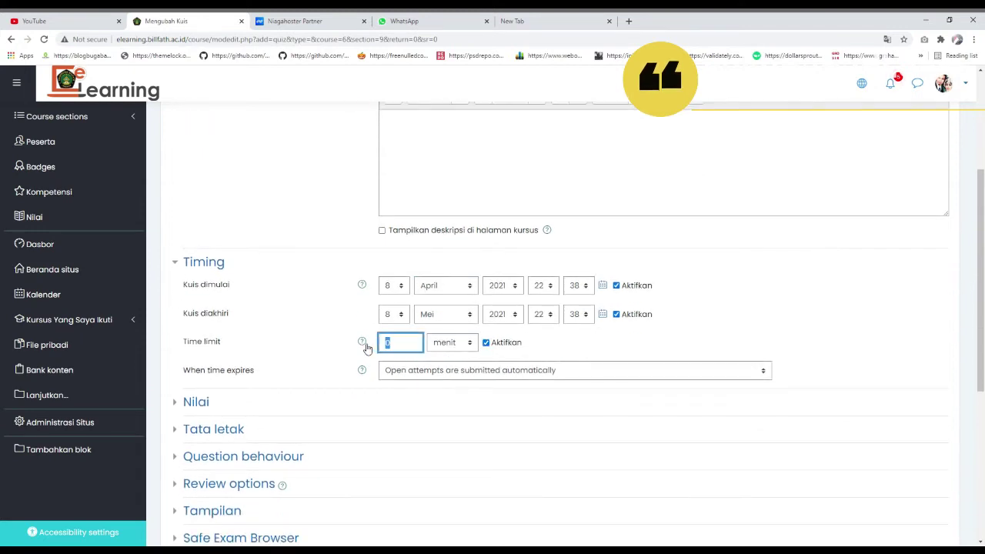
click(486, 344)
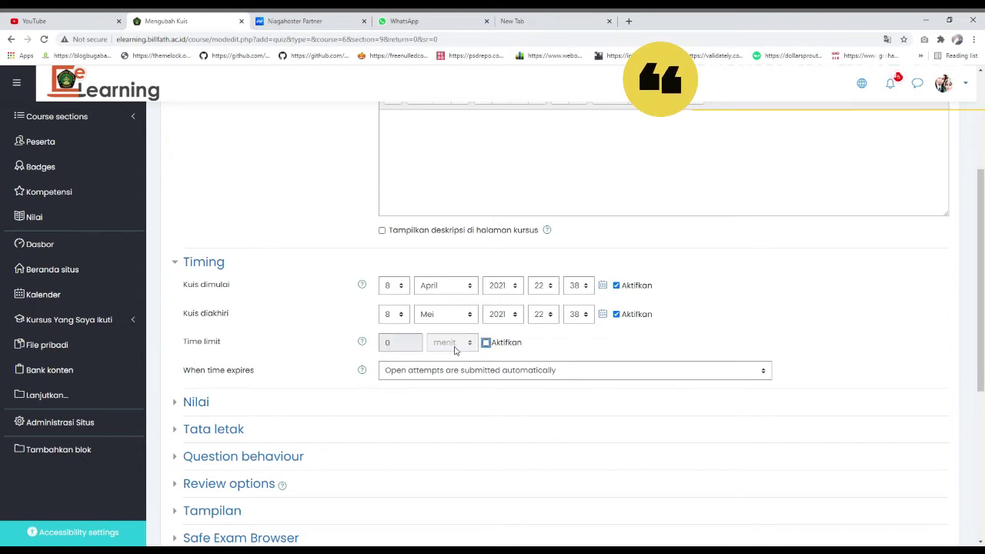
click(439, 369)
scroll(232, 300, down, 1)
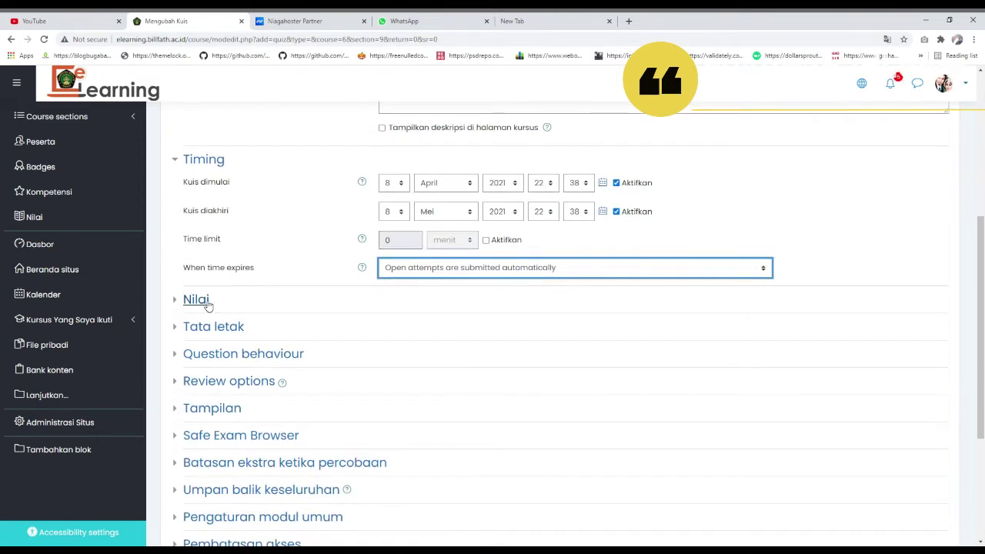
click(485, 240)
click(486, 240)
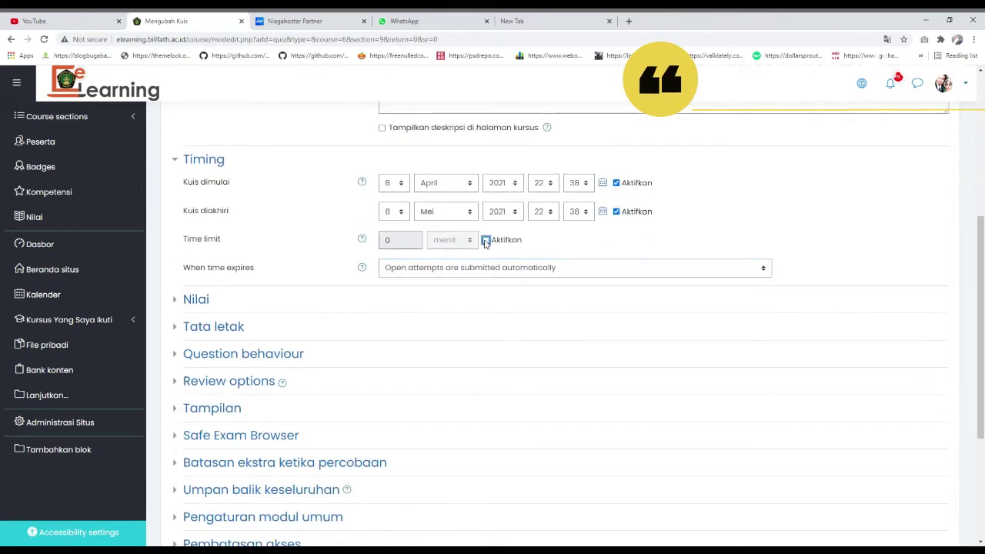
click(205, 305)
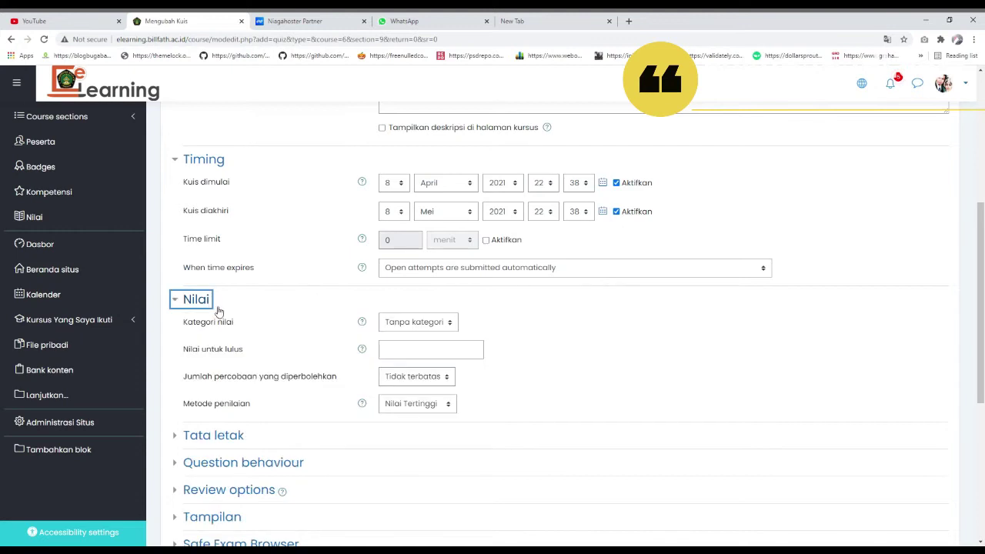
- Save the quiz settings with 'Simpan dan kembali ke kursus' to return to the course
scroll(231, 354, down, 2)
click(228, 282)
click(243, 284)
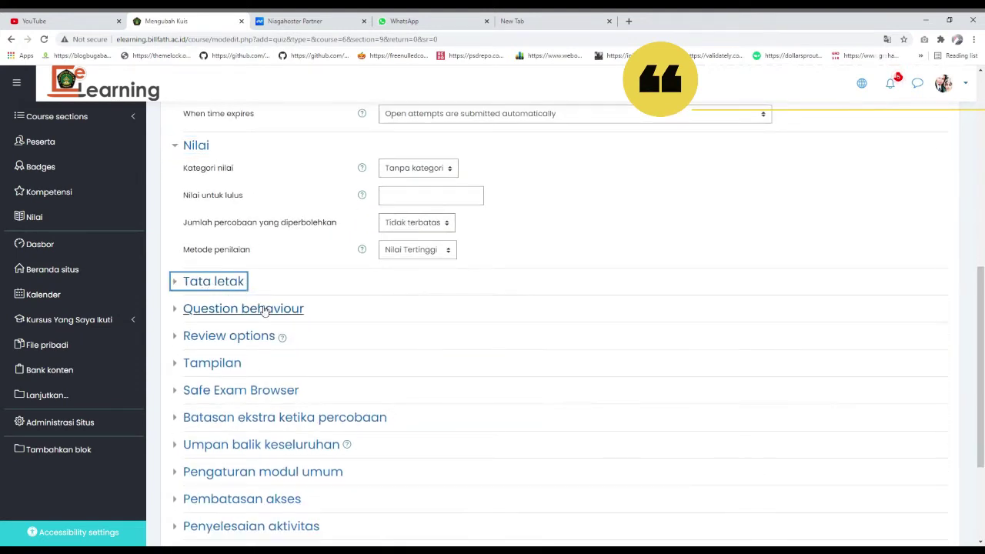
scroll(206, 272, down, 2)
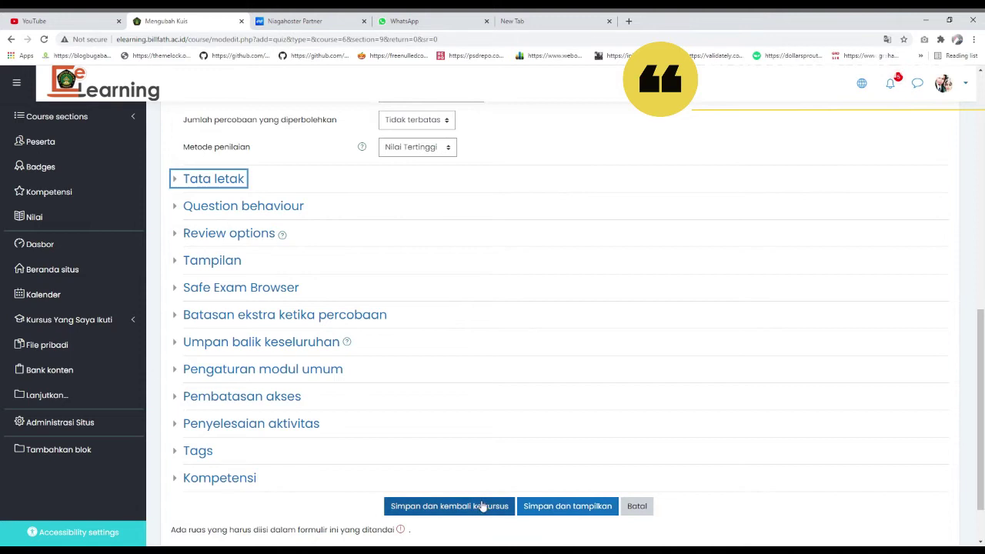
click(481, 506)
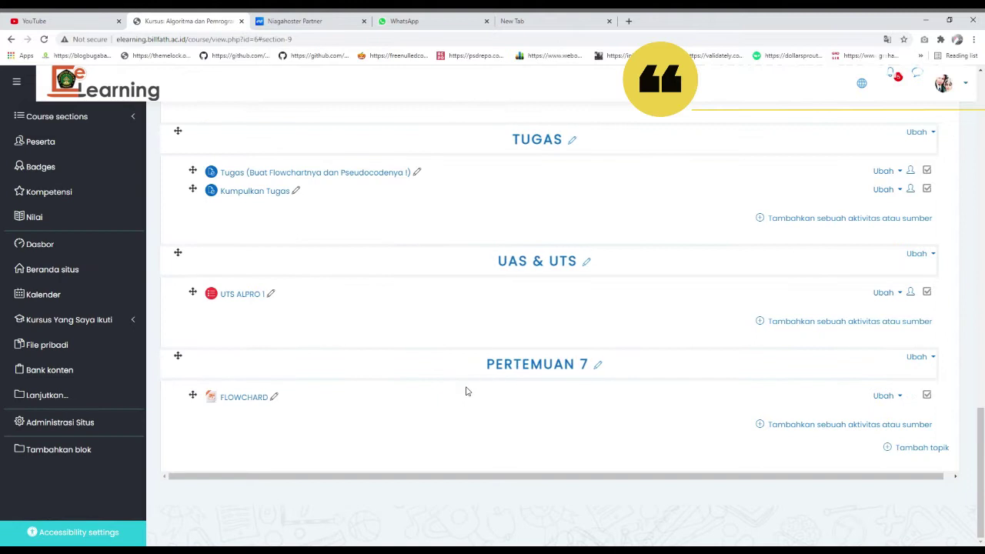
- Open the UTS ALPRO 1 quiz from UAS & UTS and go to its Edit quiz page
click(259, 300)
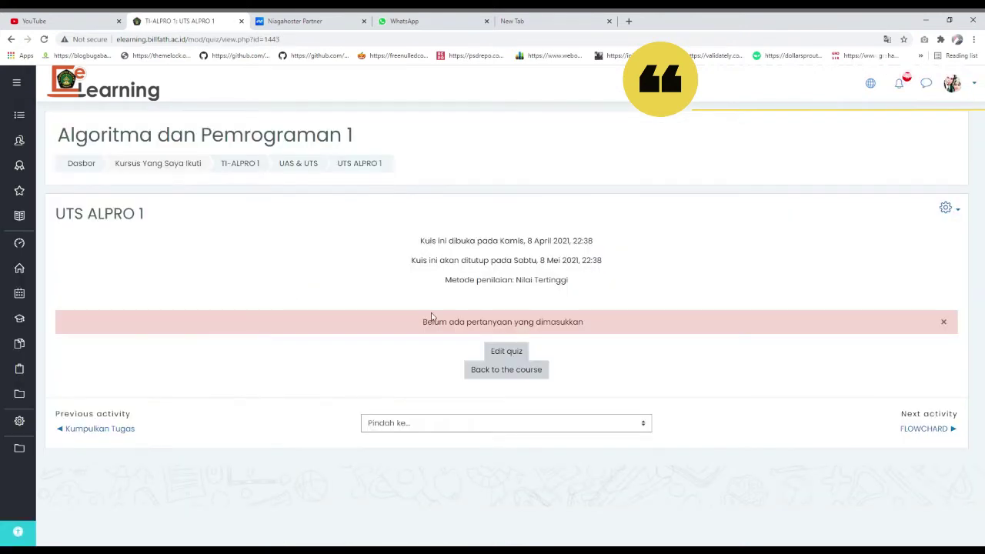
click(526, 353)
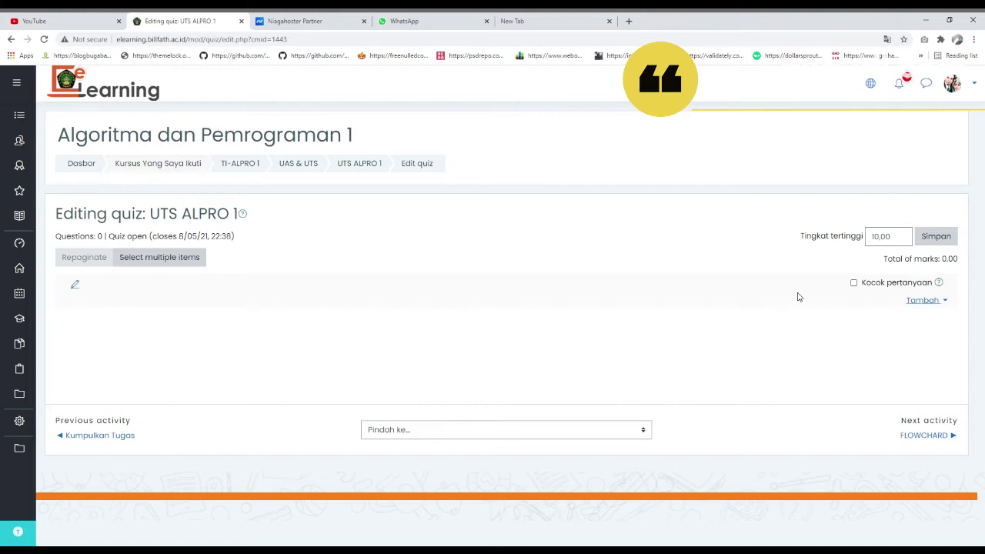
- Change Tingkat tertinggi from 10,00 to 100,00 and tick Kocok pertanyaan
click(898, 240)
drag(900, 243, 869, 242)
click(897, 242)
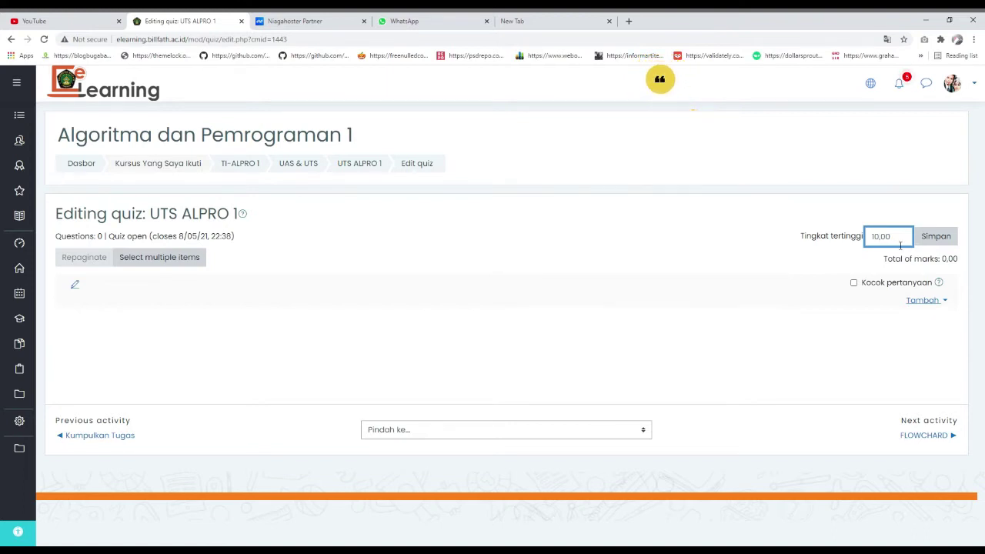
text(0)
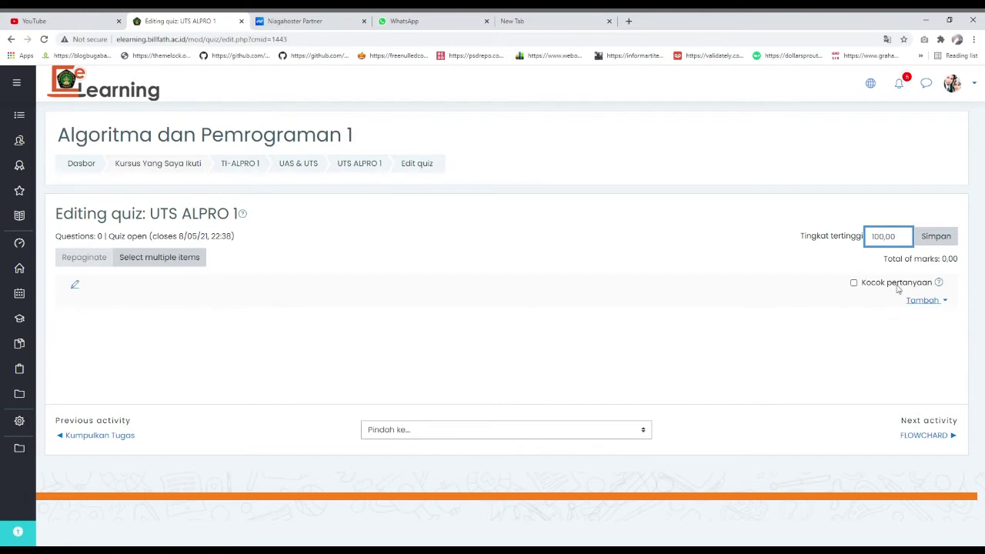
click(857, 284)
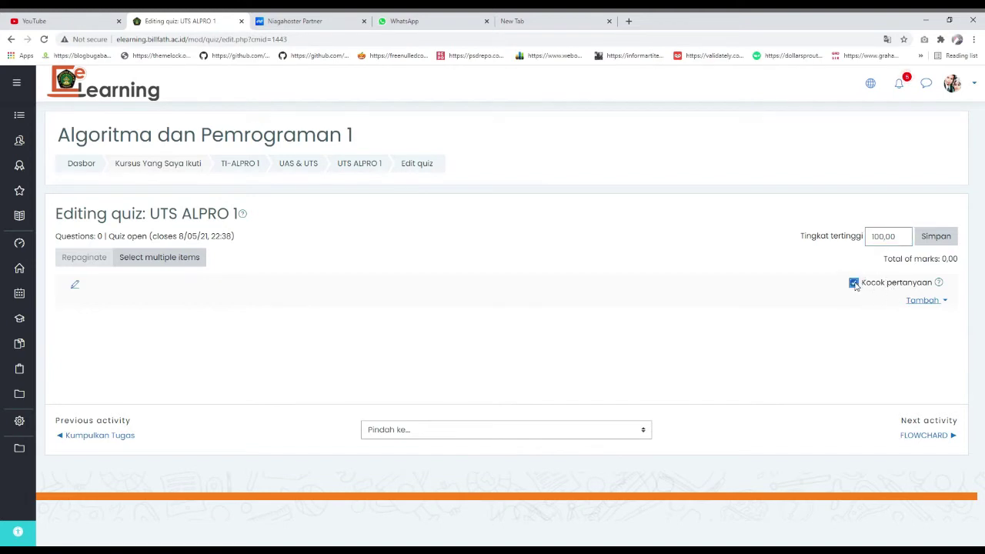
click(912, 302)
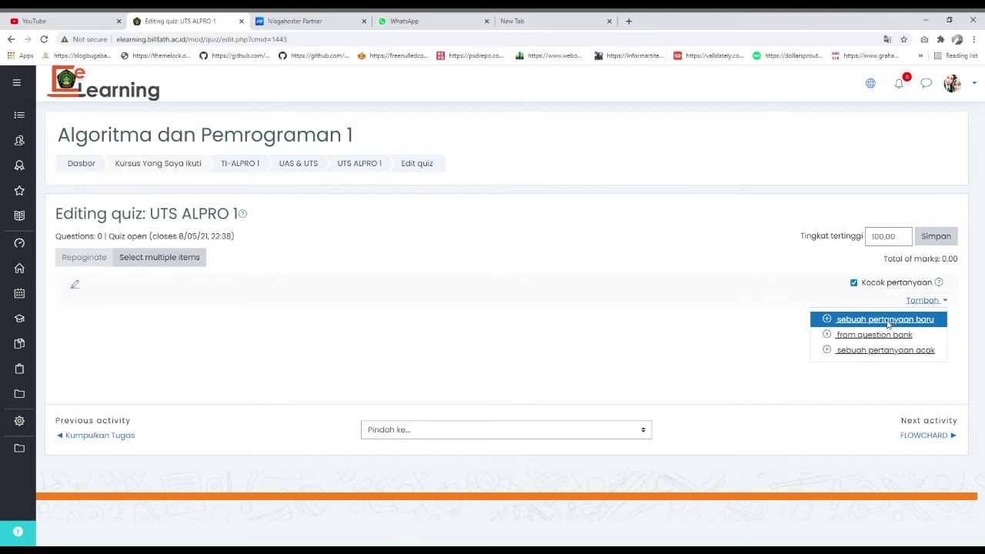
- Add 'sebuah pertanyaan baru', choosing the Essay type in the question-type chooser
click(890, 320)
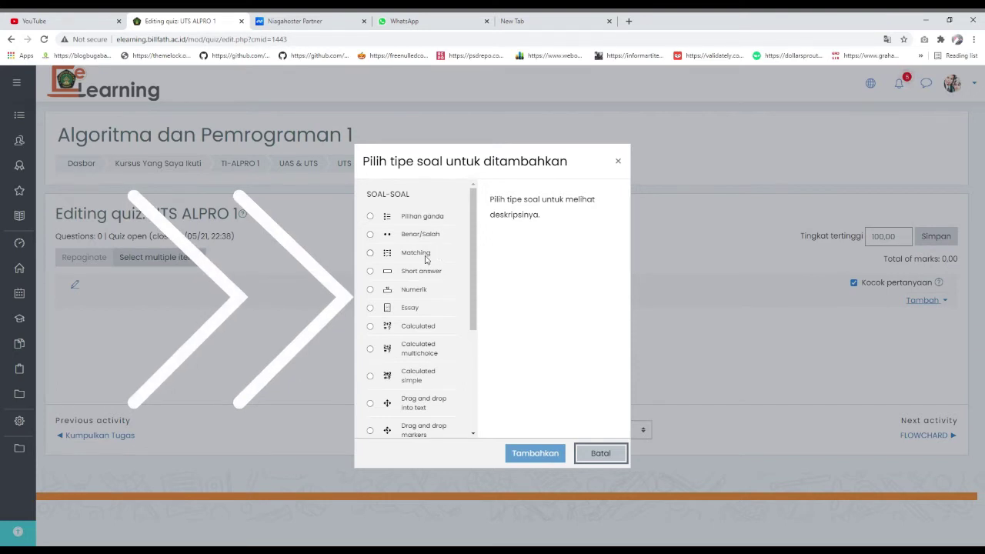
click(428, 291)
scroll(428, 290, down, 1)
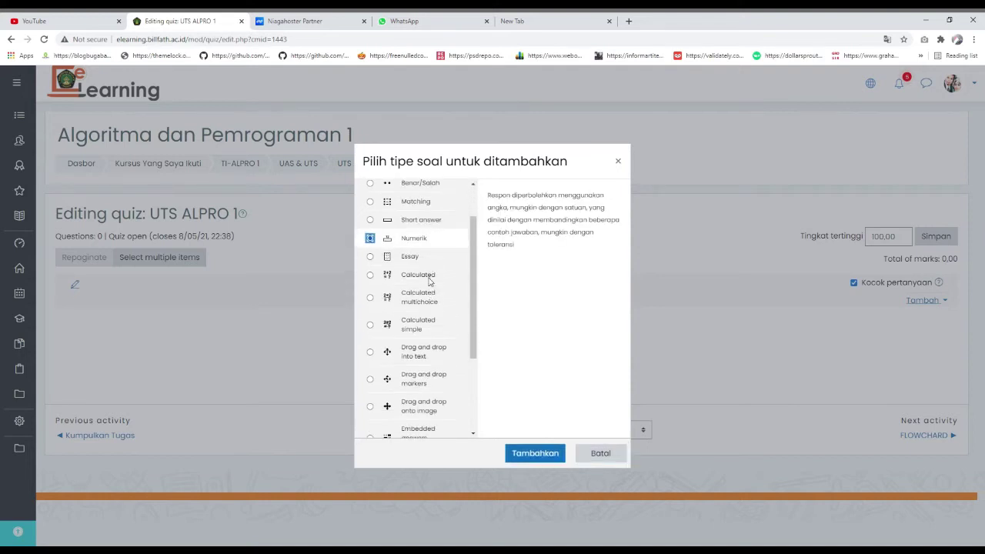
click(426, 262)
click(442, 277)
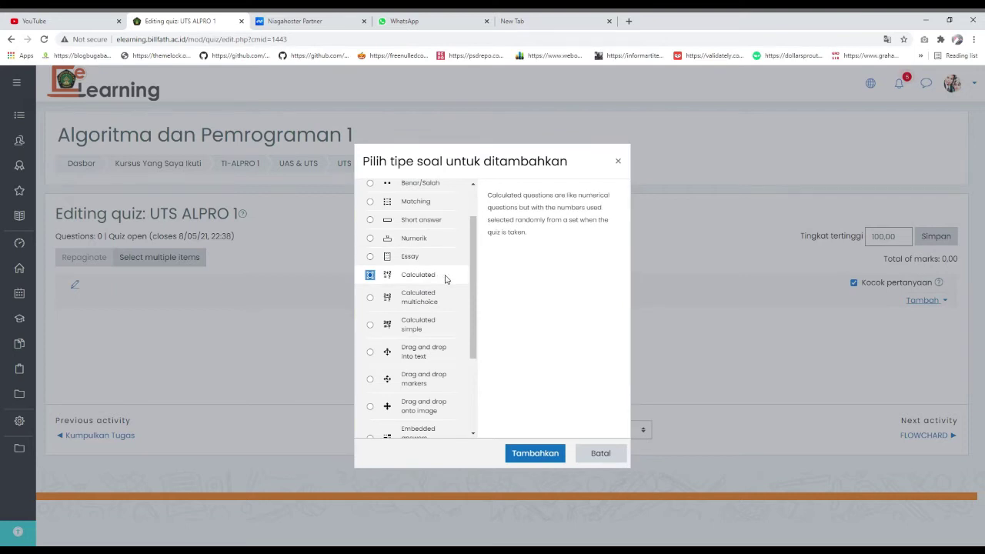
scroll(445, 279, down, 1)
scroll(423, 305, down, 2)
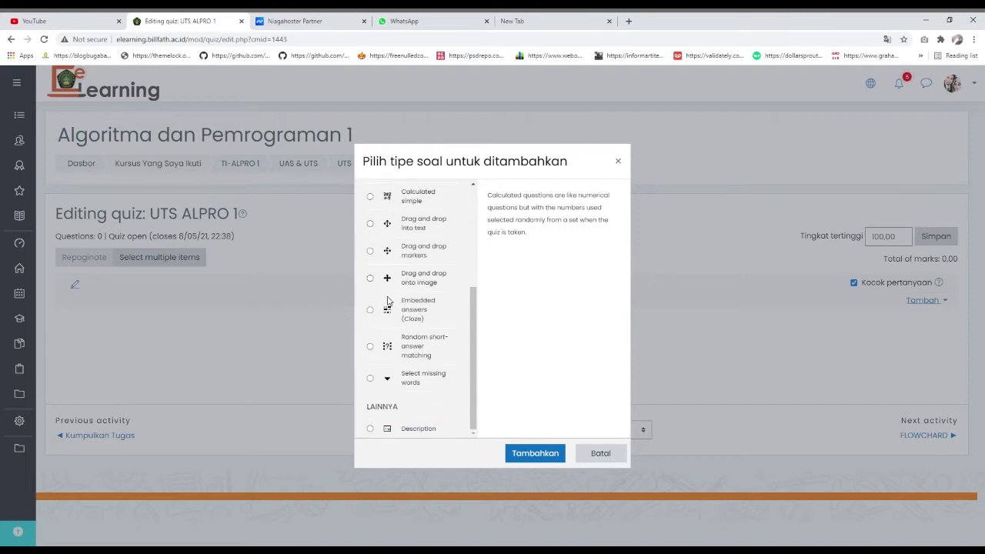
scroll(441, 323, up, 2)
scroll(443, 283, up, 1)
click(419, 283)
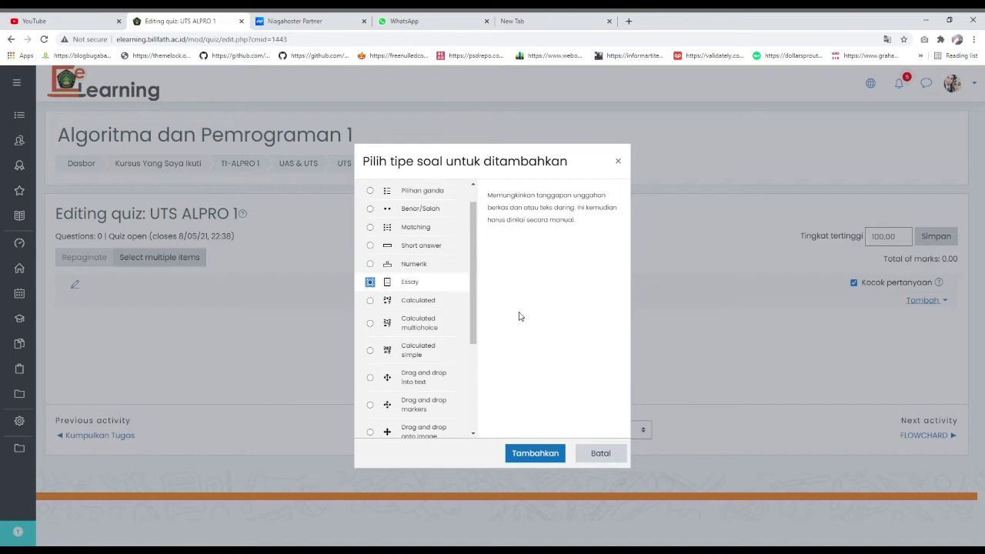
click(548, 452)
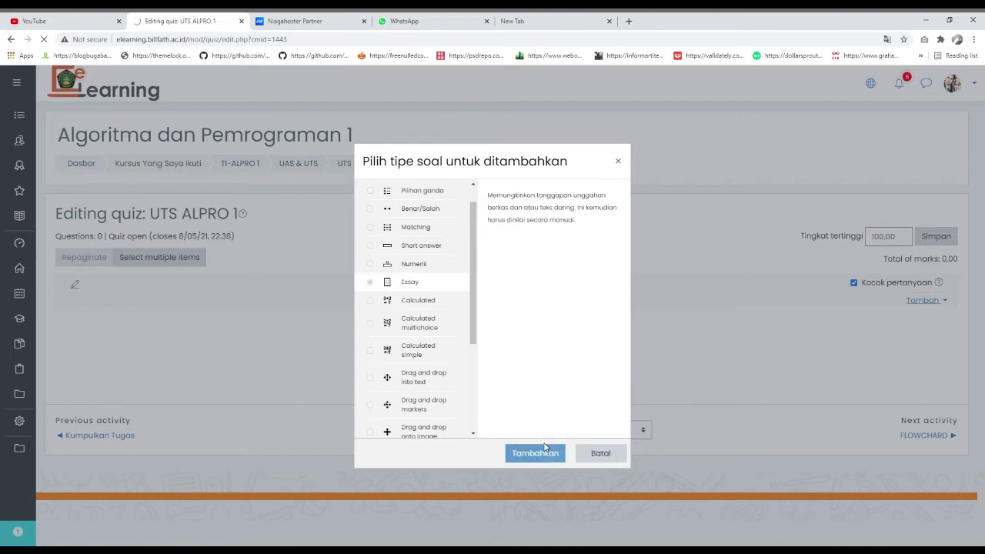
- Name the essay question 'Soal Nomer 1'
scroll(502, 354, down, 10)
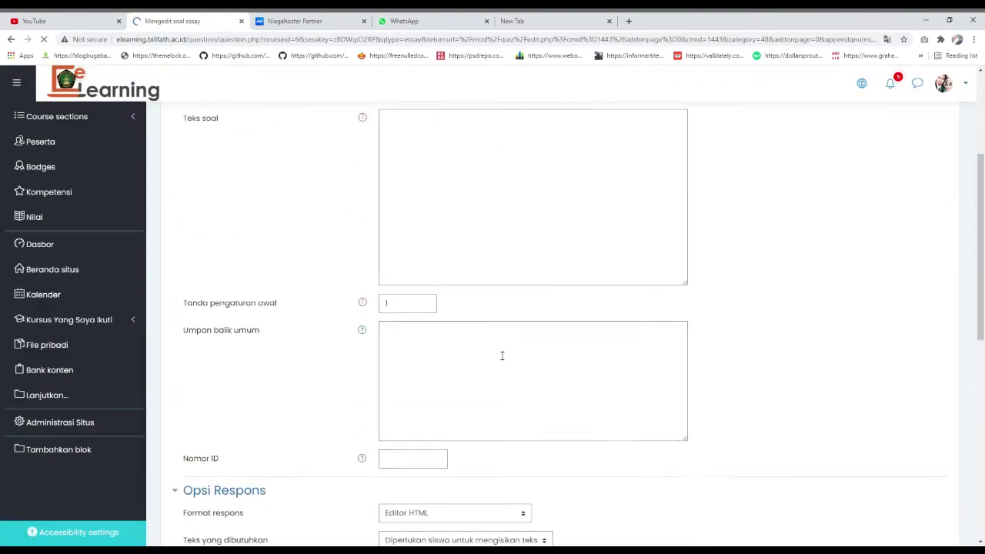
scroll(501, 360, up, 2)
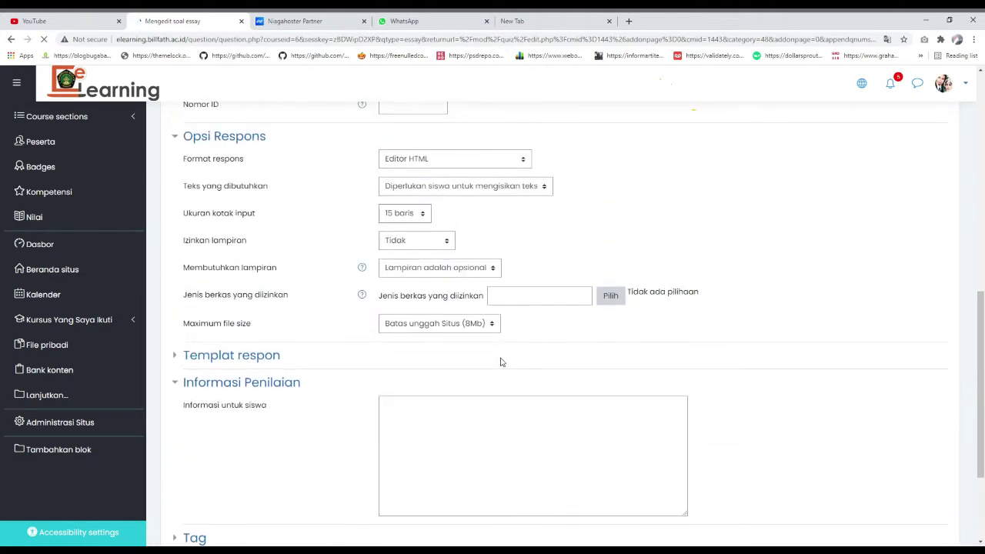
scroll(500, 362, up, 8)
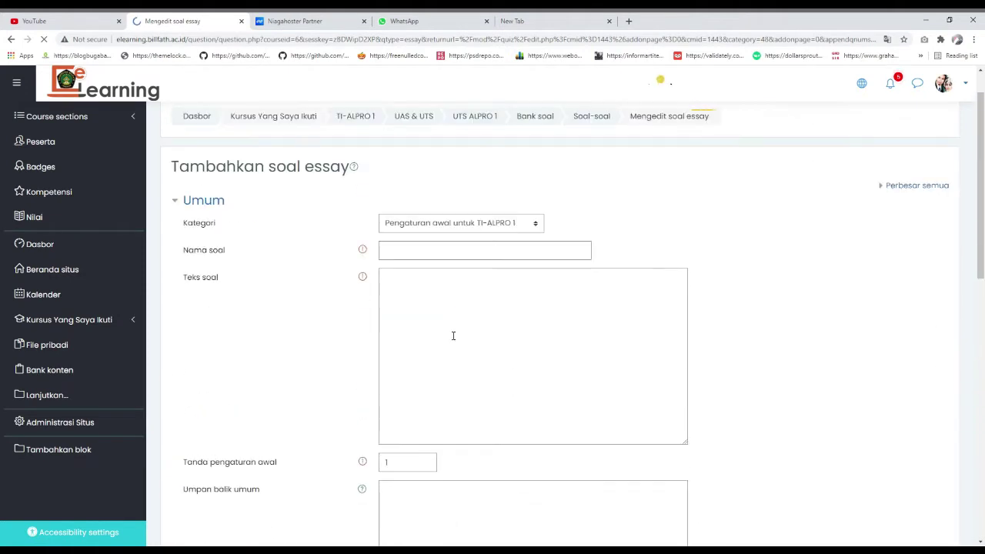
click(452, 300)
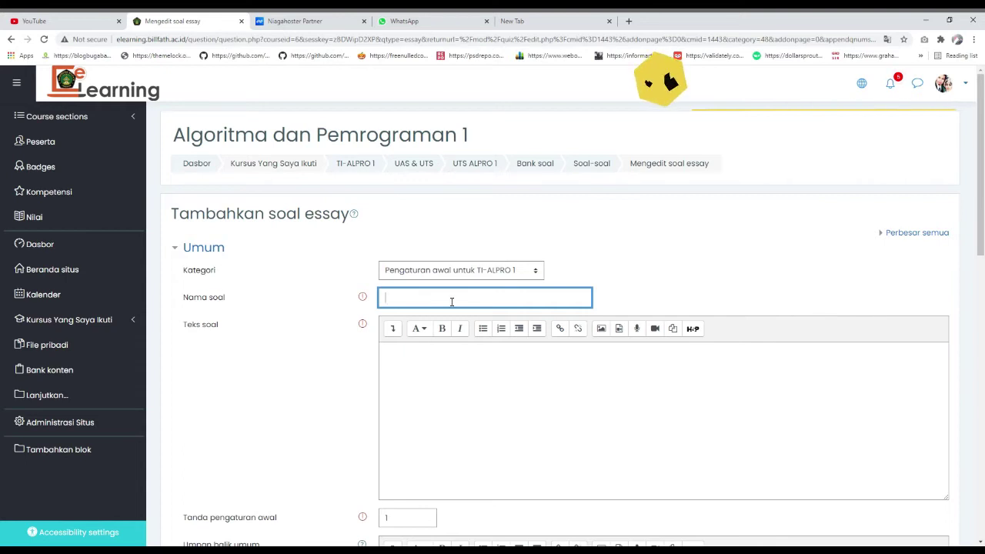
text(So)
key(BackSpace)
text(oal Nomer 1)
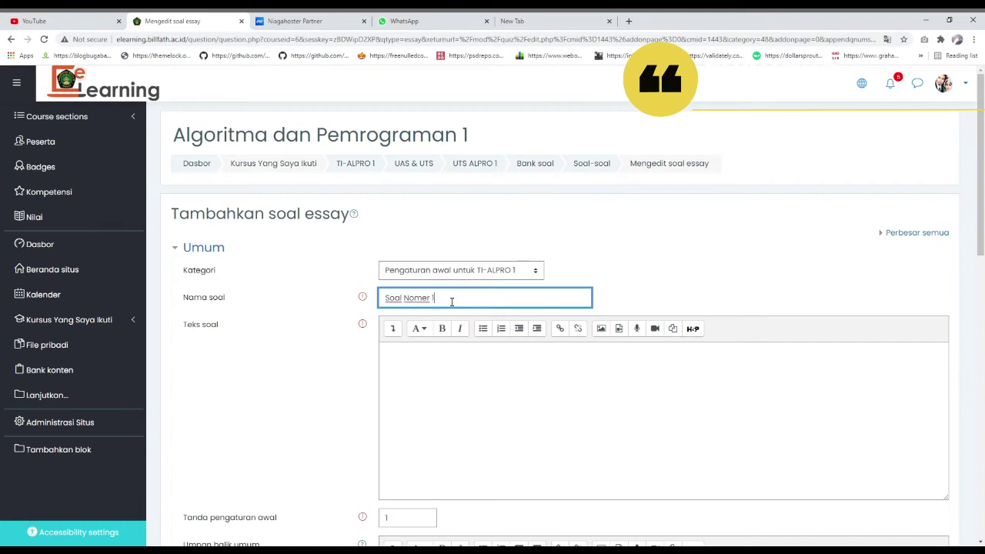
- Paste question text asking for a C++ program averaging 34, 56, 91, 11 and 22
scroll(452, 301, down, 1)
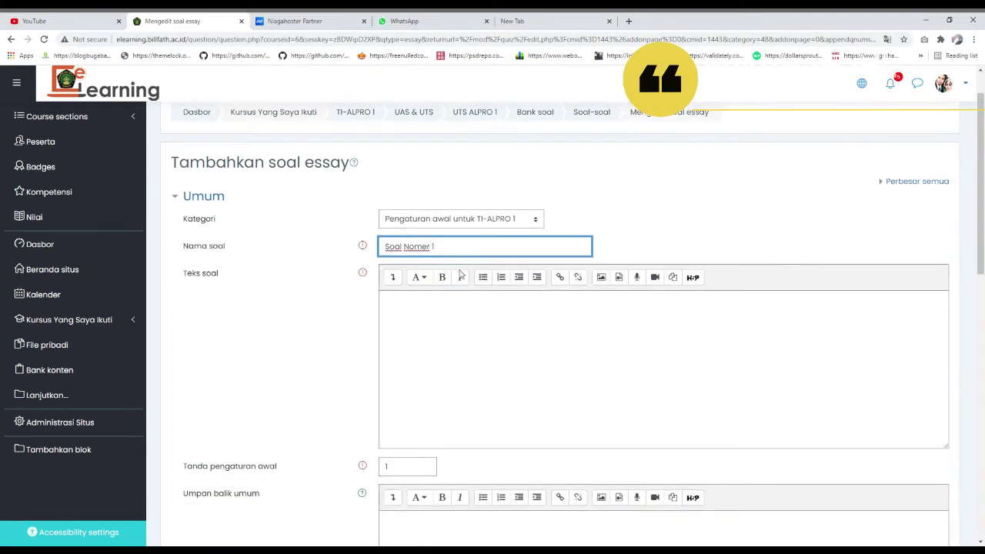
scroll(446, 323, down, 3)
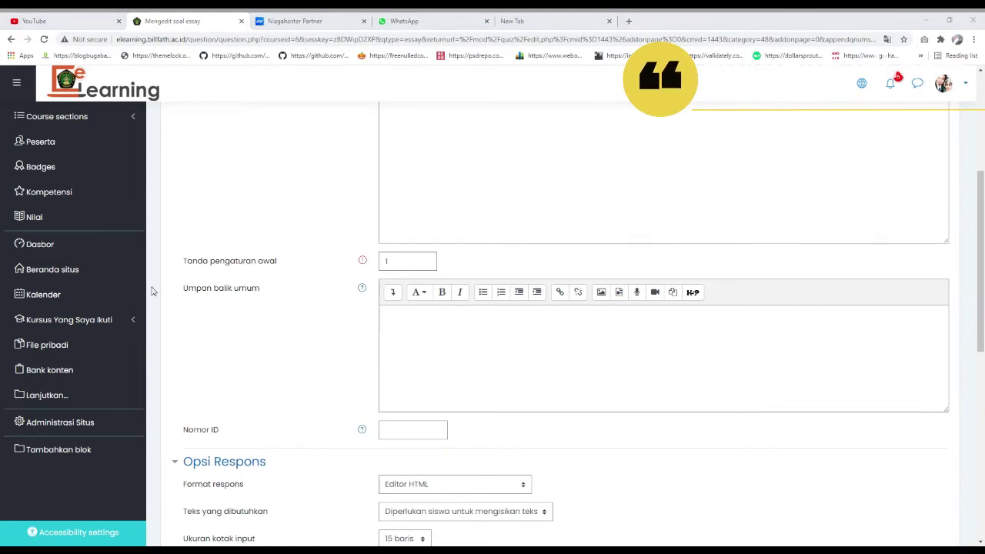
click(214, 497)
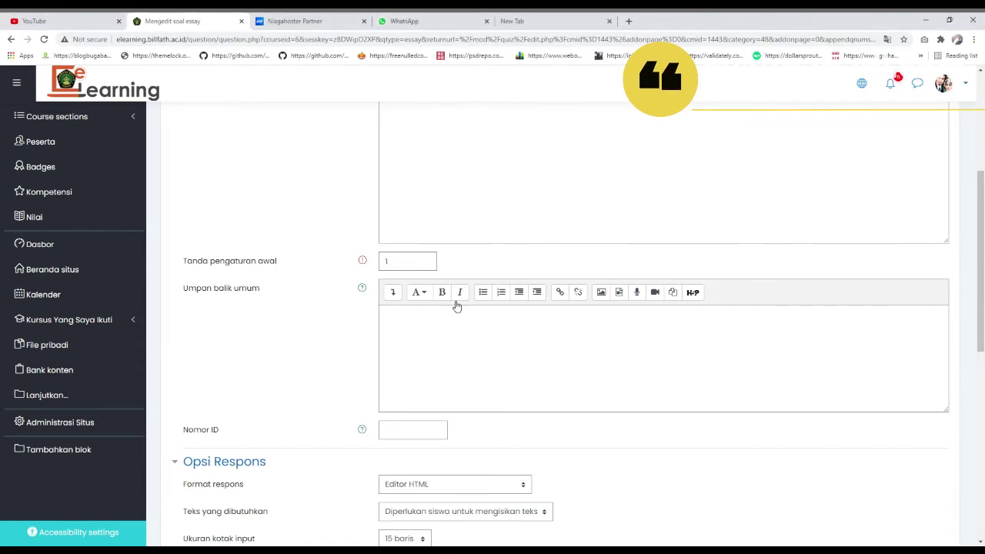
scroll(457, 304, up, 5)
click(435, 365)
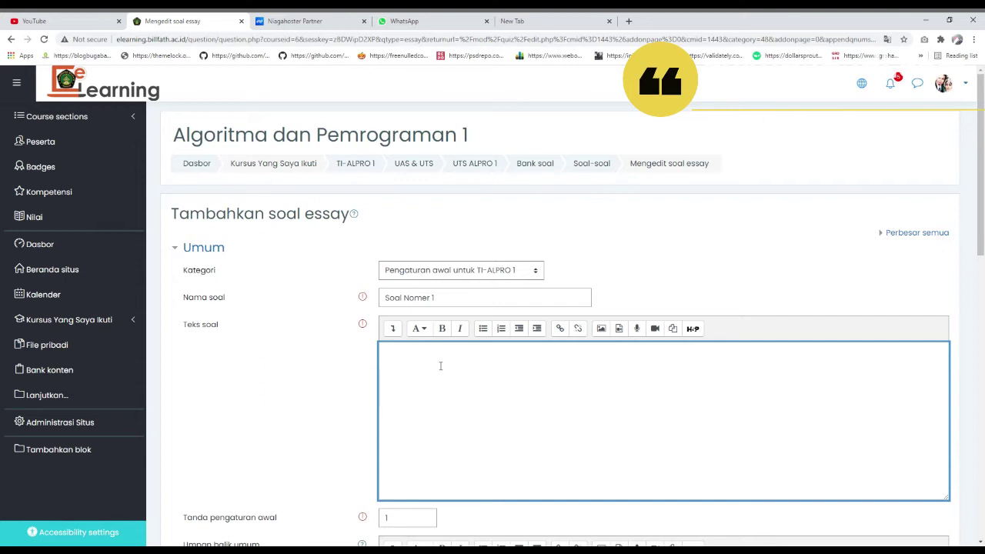
text(Buatlah program C++ untuk mencari rata-rata 5 buah bilangan 34, 56, 91, 11, 22!)
scroll(446, 300, down, 1)
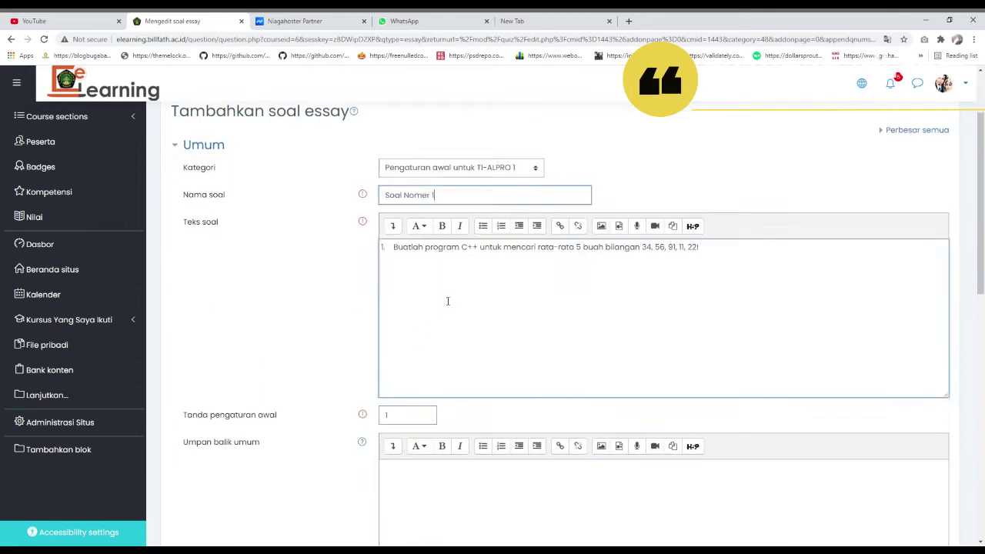
click(429, 259)
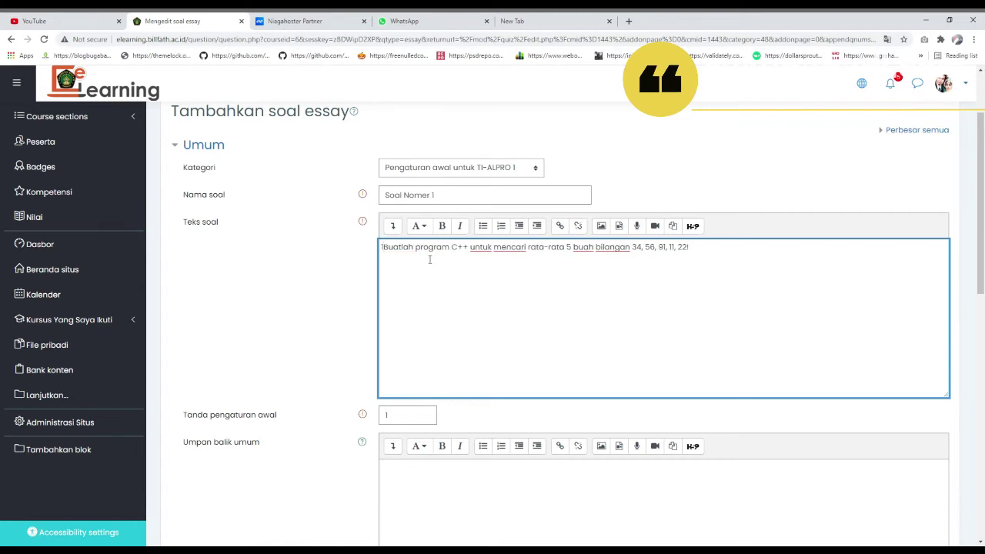
scroll(476, 354, down, 3)
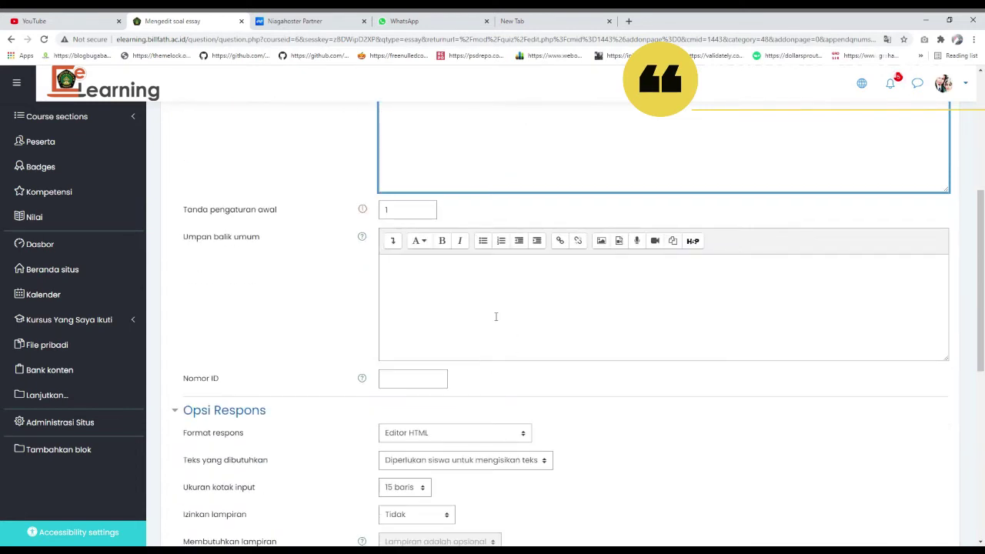
click(502, 288)
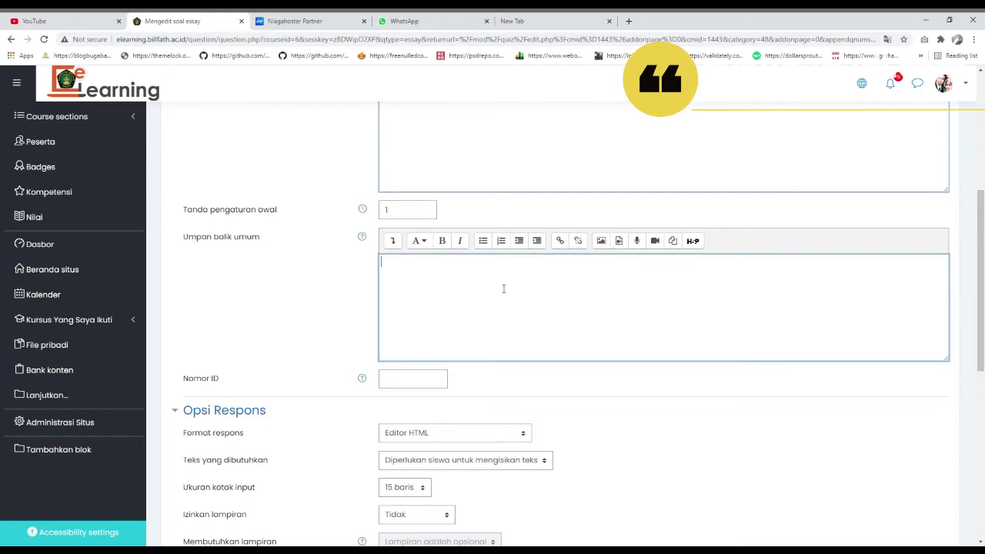
scroll(503, 286, up, 2)
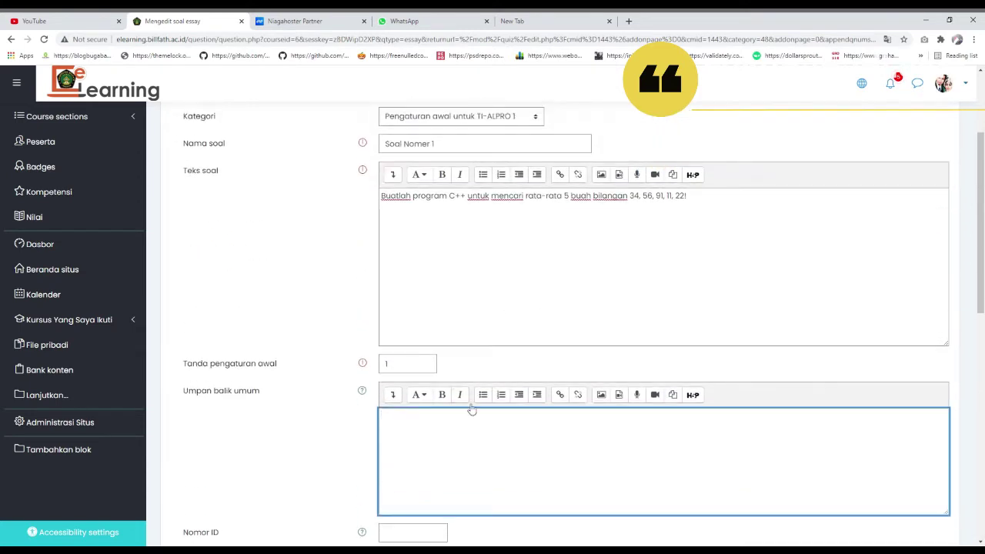
scroll(472, 415, down, 2)
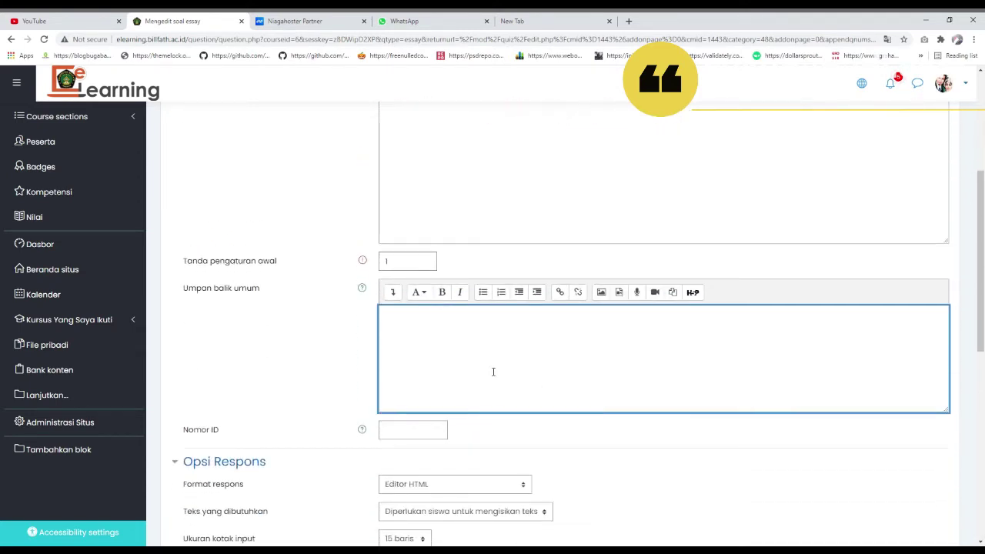
scroll(488, 372, down, 1)
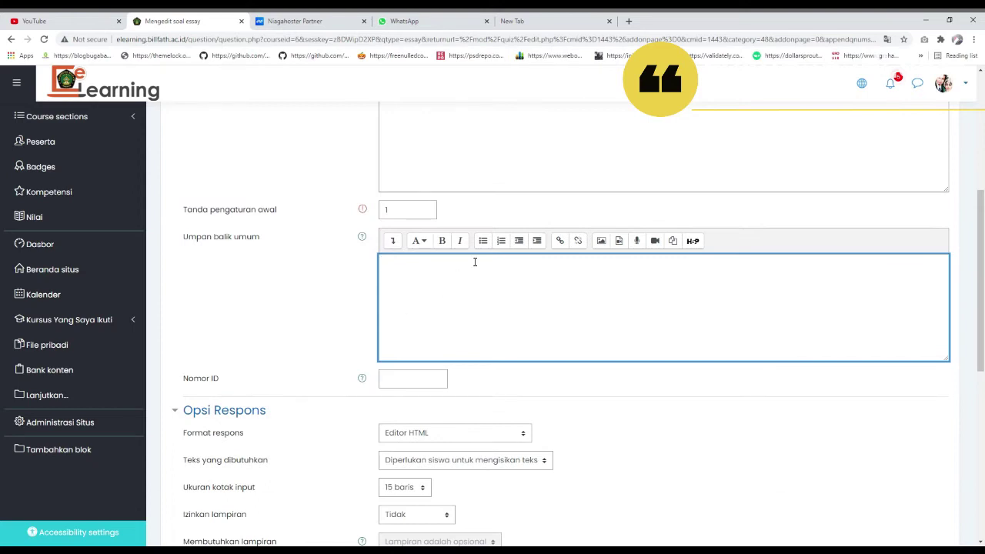
scroll(437, 301, down, 3)
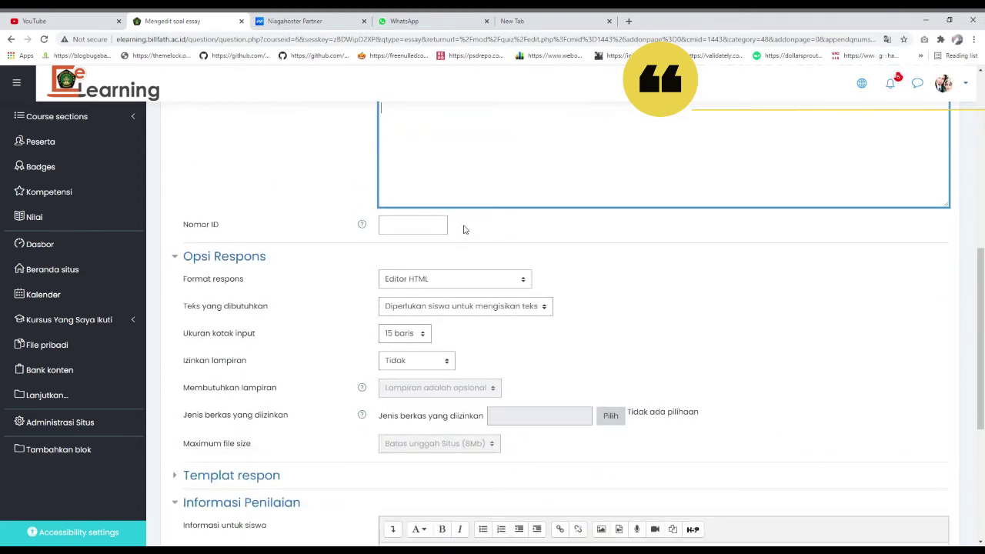
scroll(497, 207, up, 2)
scroll(499, 231, up, 3)
scroll(508, 261, down, 3)
scroll(423, 287, down, 3)
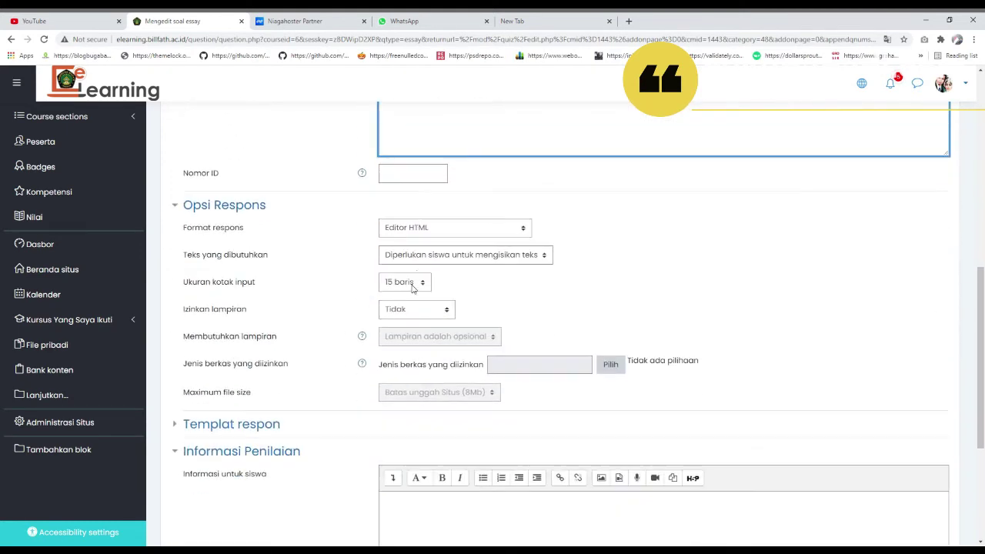
click(409, 311)
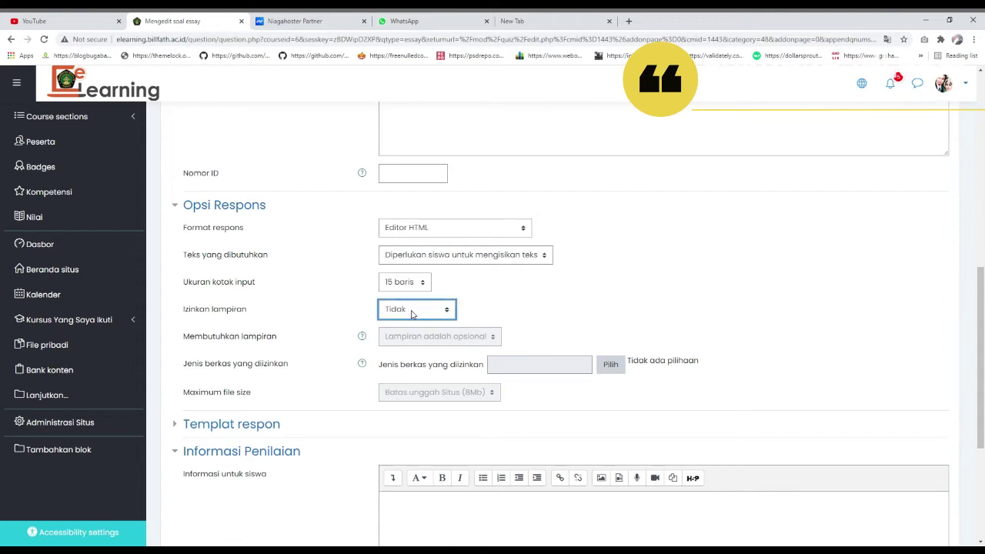
click(409, 283)
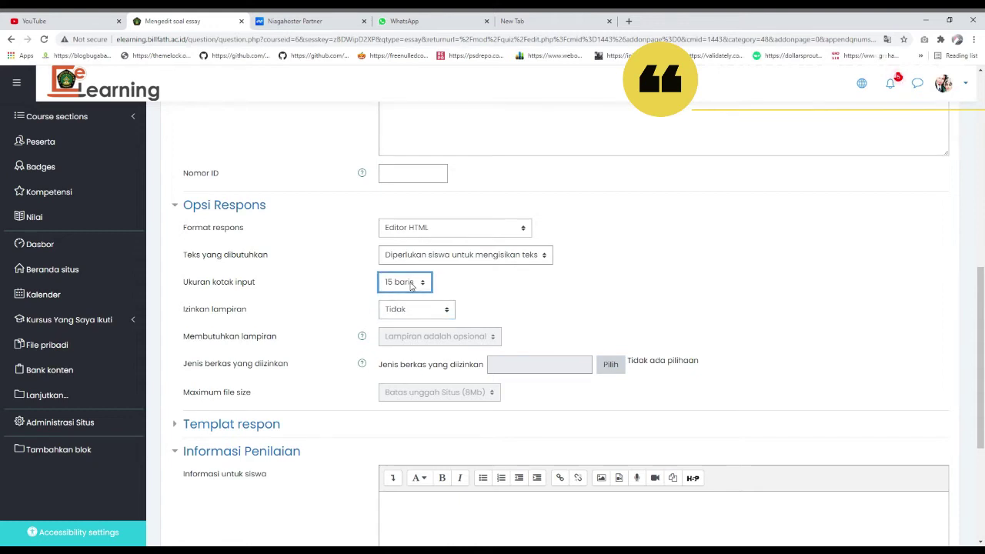
click(515, 257)
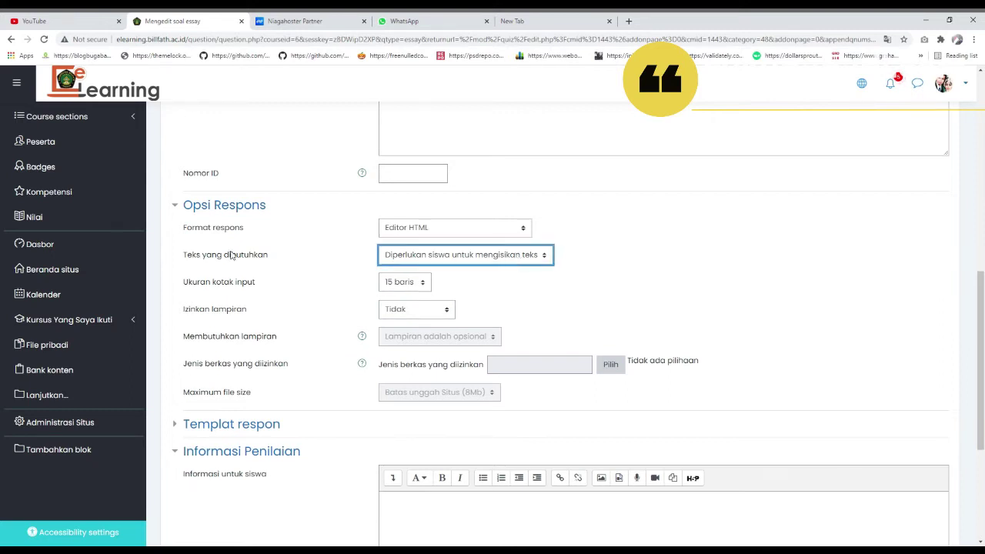
click(439, 229)
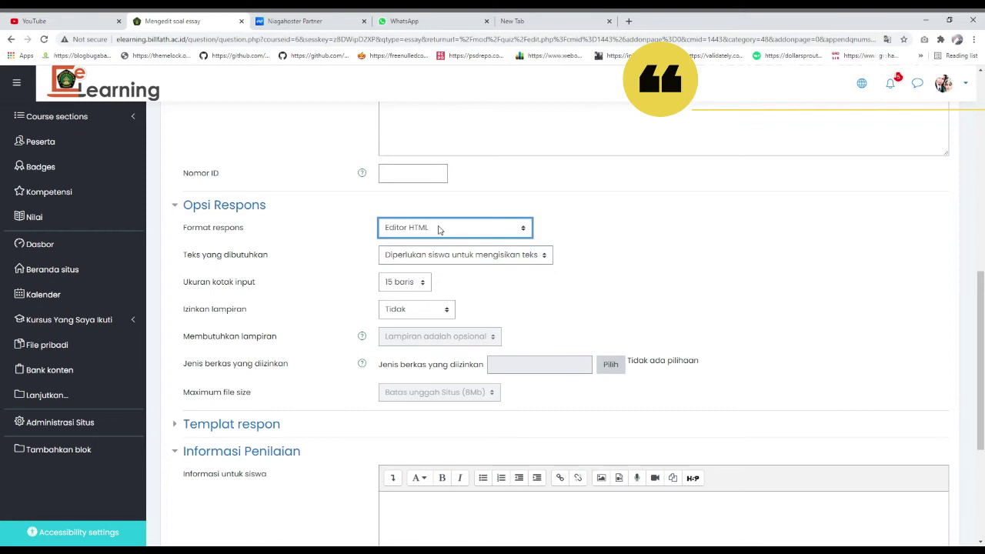
click(607, 212)
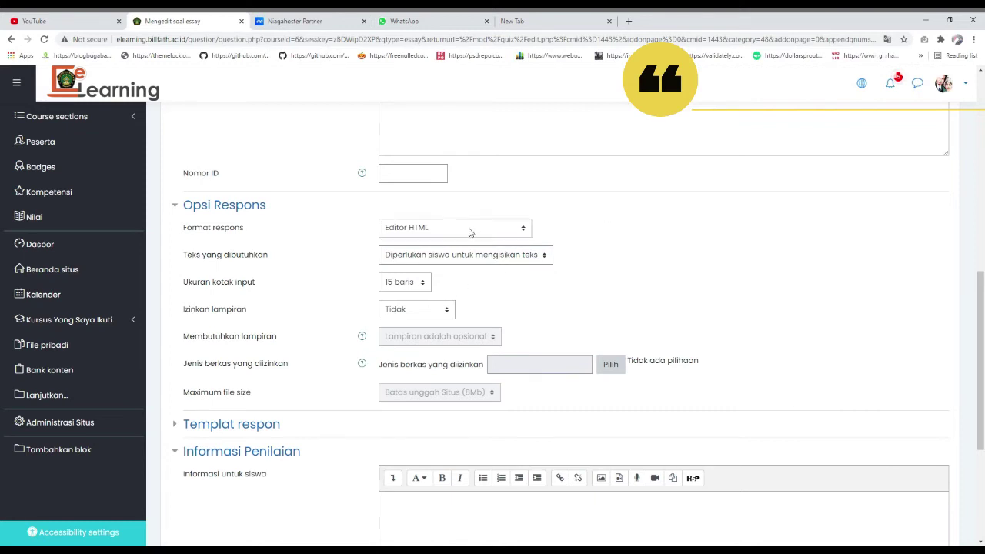
scroll(384, 246, down, 1)
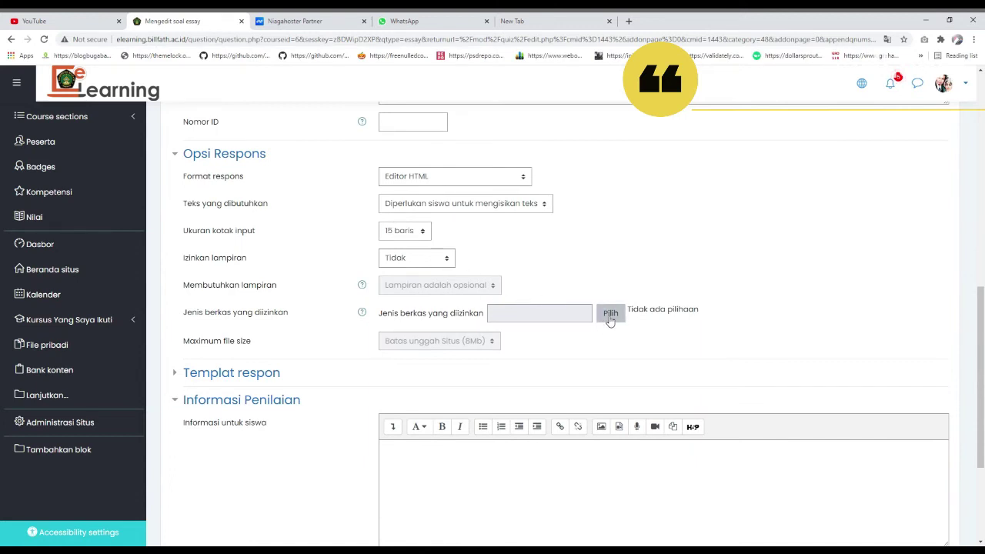
click(445, 264)
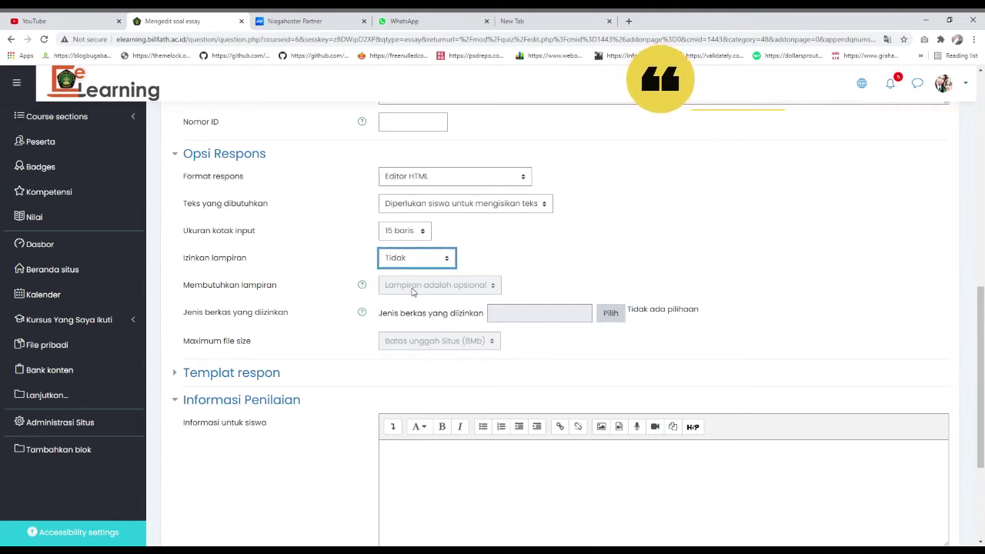
key(Down)
click(464, 284)
click(563, 311)
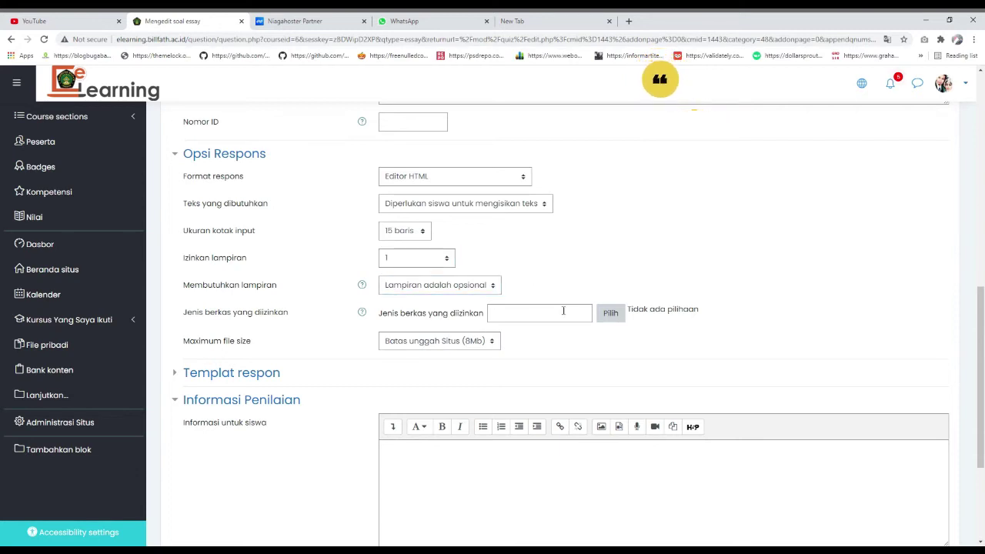
click(619, 318)
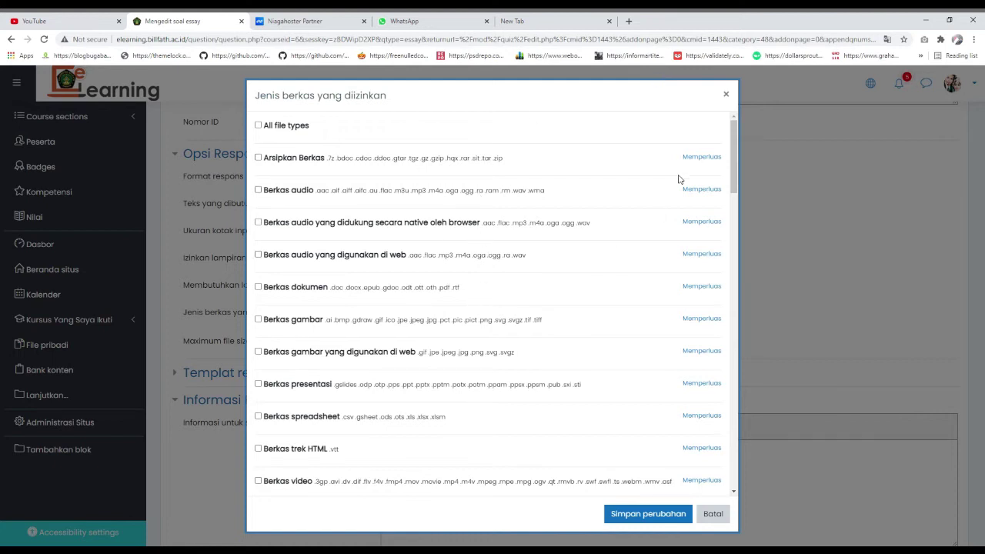
click(725, 94)
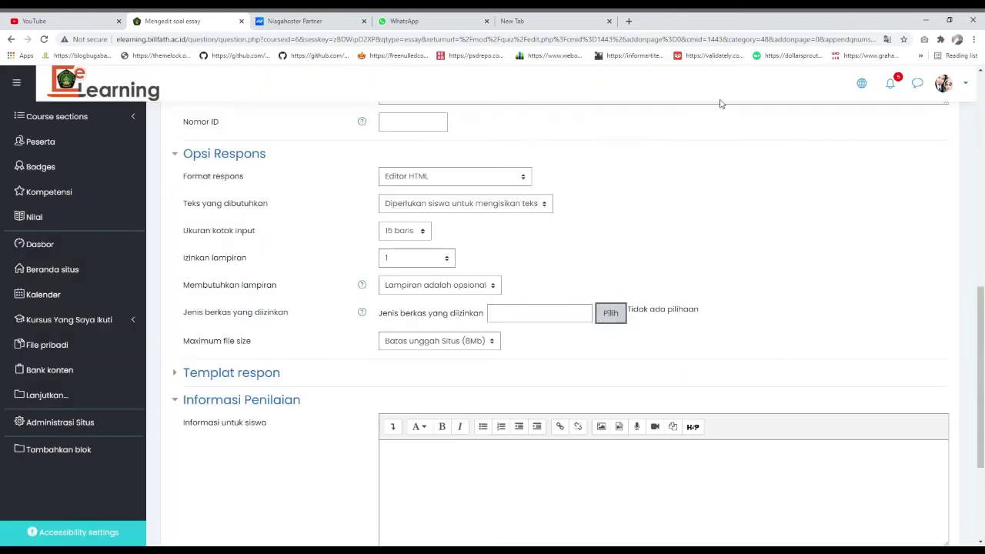
click(421, 261)
click(423, 275)
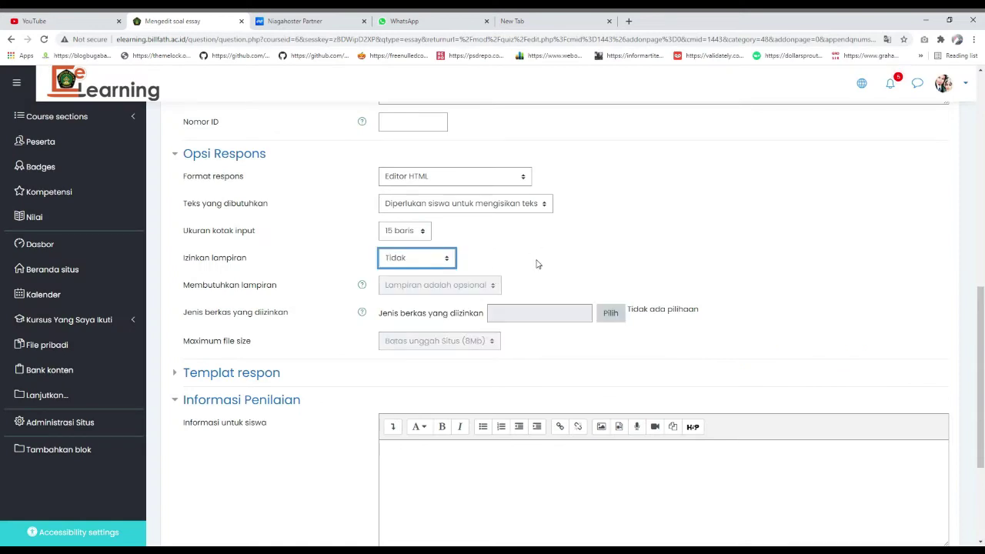
- Enter the note 'Harap Di kerjakan dengan Close book' and save the Soal Nomer 1 question
scroll(530, 292, down, 2)
click(531, 294)
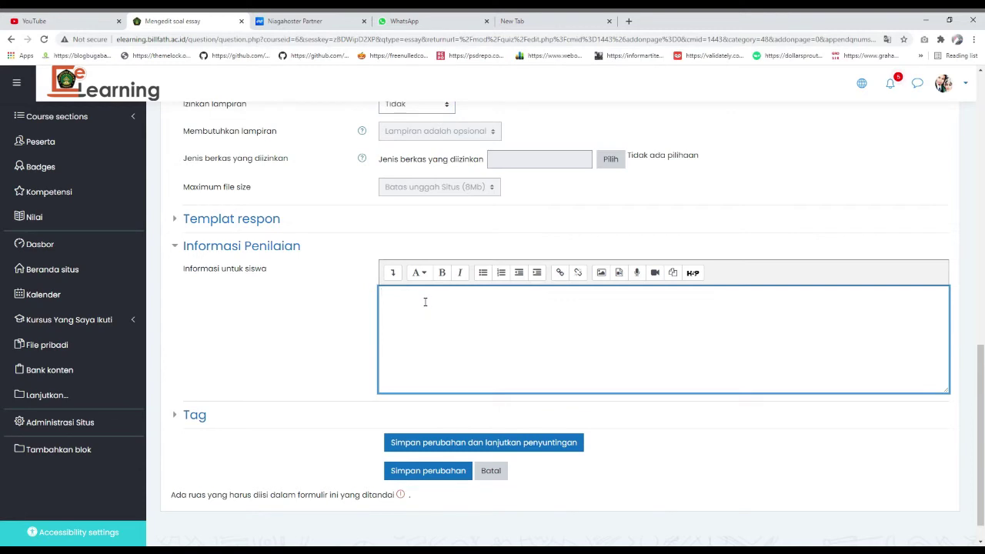
text(Harap Di kerjakan dengan Close book)
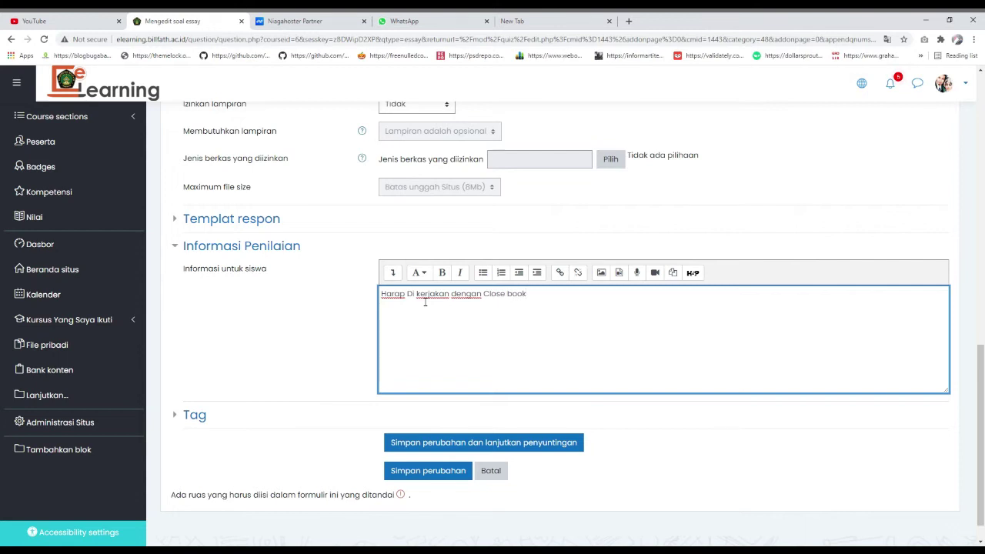
click(507, 442)
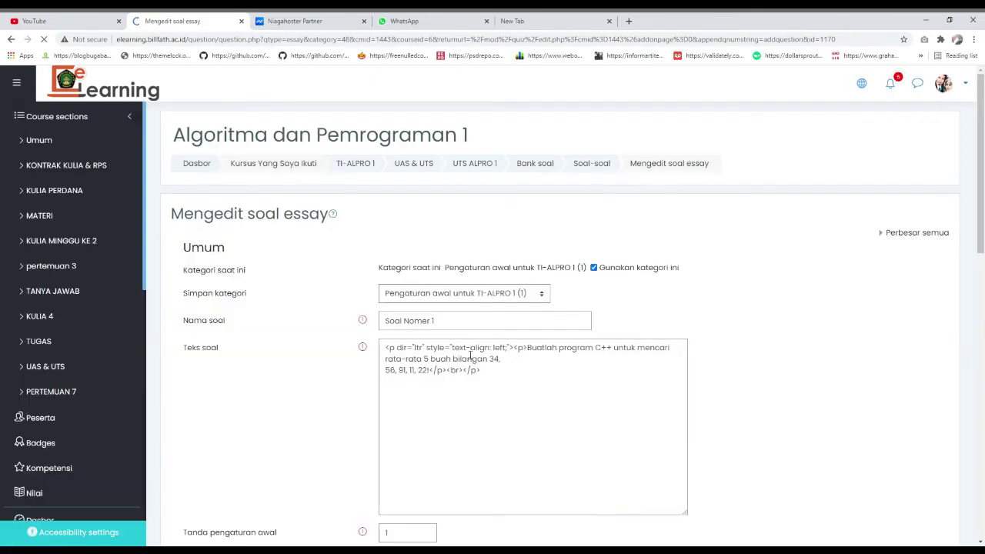
scroll(516, 356, down, 4)
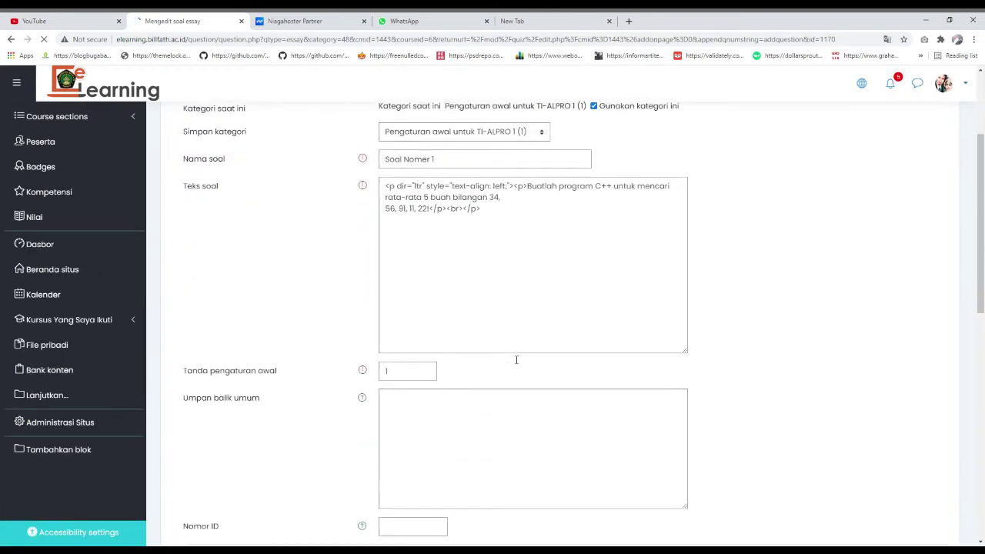
scroll(516, 359, down, 7)
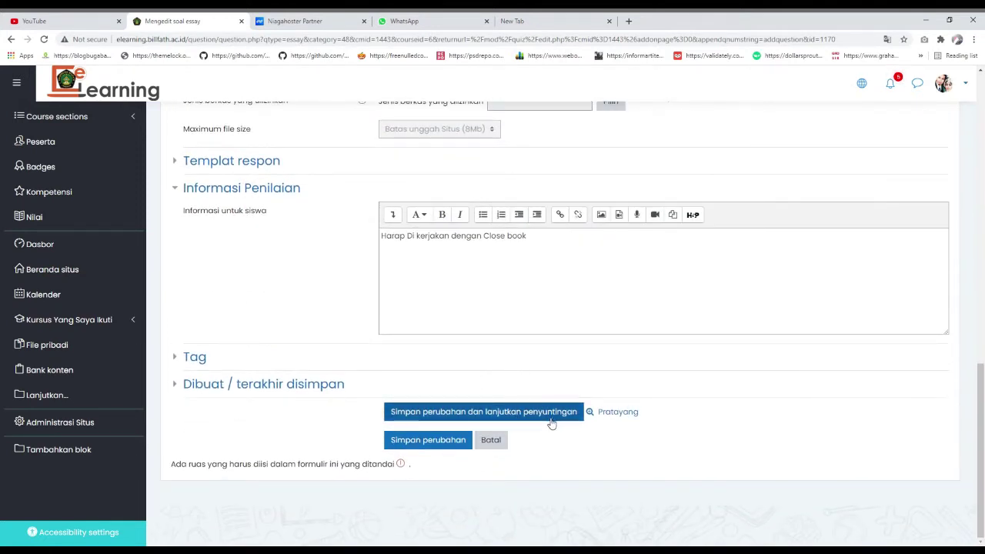
click(455, 442)
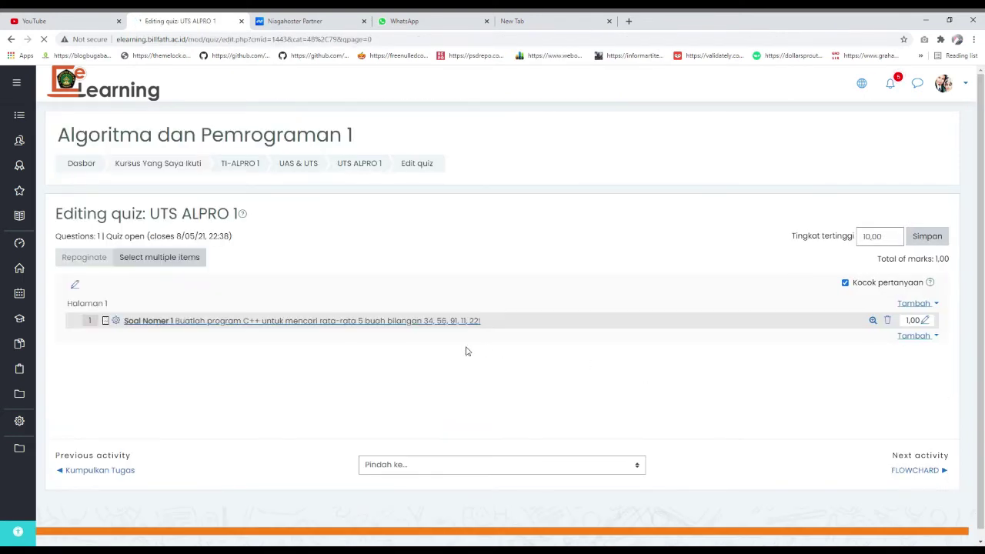
- Open Soal Nomer 1, then go back to the UTS ALPRO 1 Editing quiz page
click(290, 327)
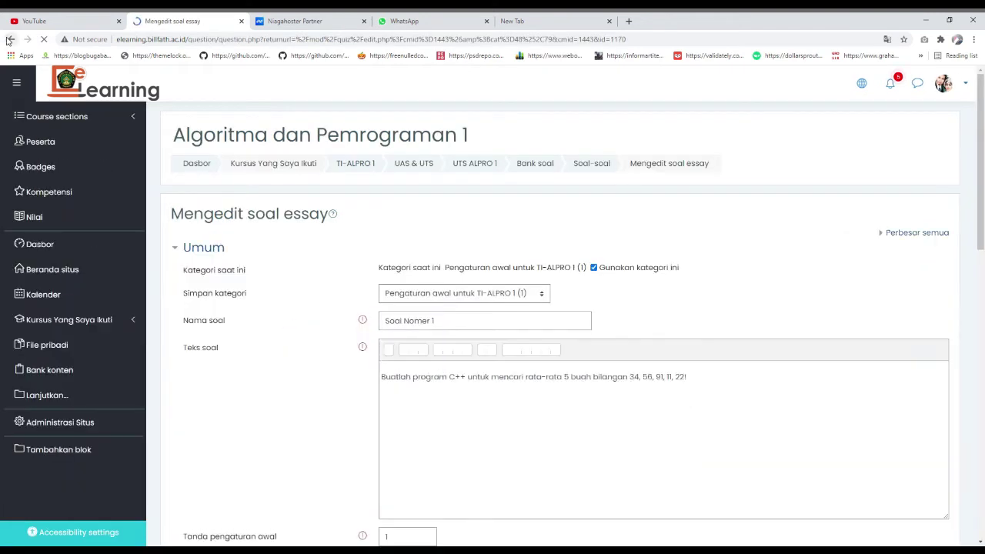
click(9, 40)
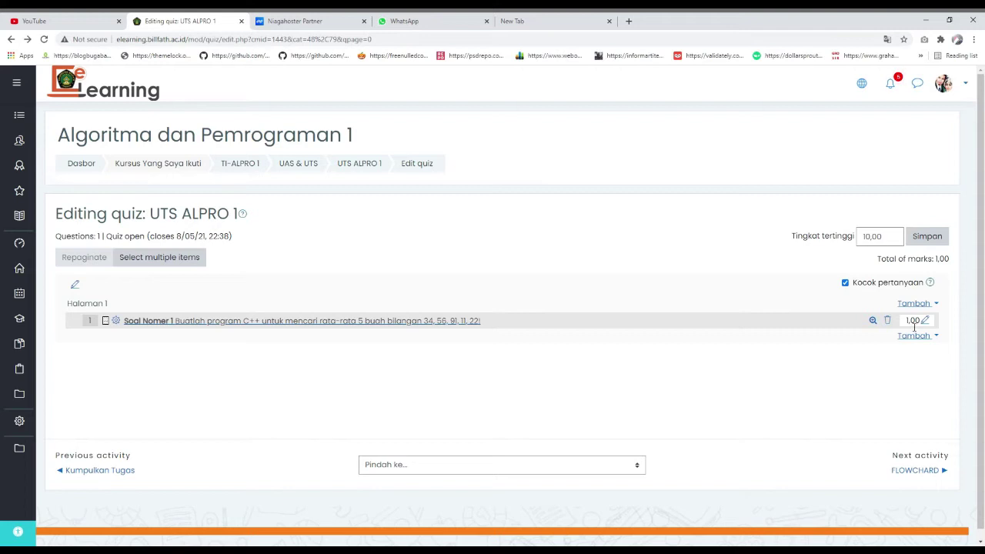
- Set the quiz's Tingkat tertinggi (maximum grade) to 100,00 and save it
click(873, 237)
text(0)
click(928, 239)
- Add a brand-new Essay question to the quiz
click(917, 337)
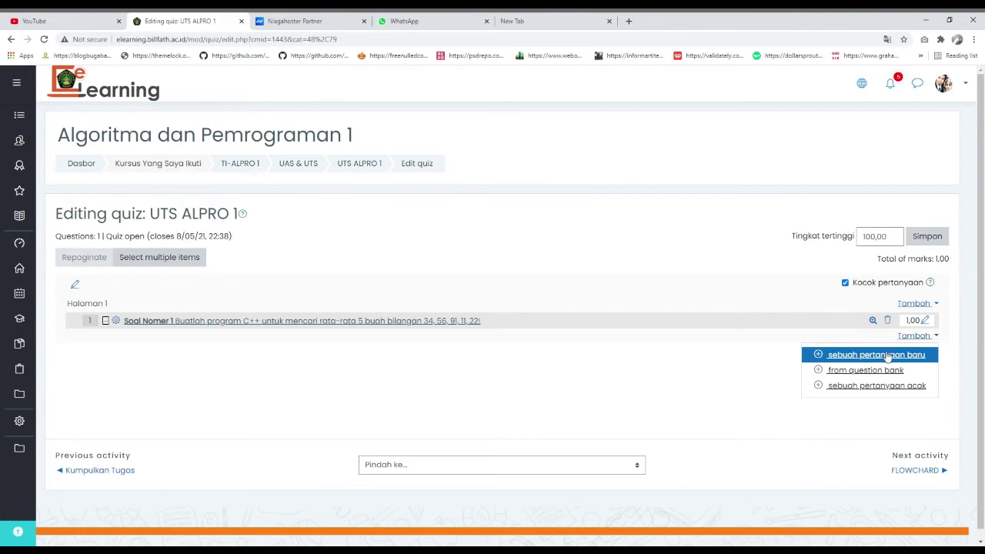
click(893, 350)
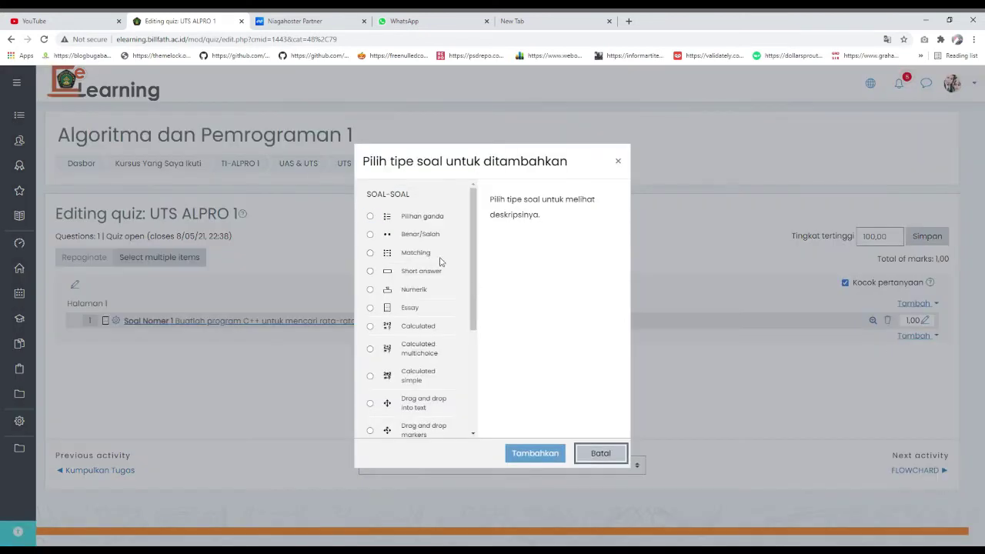
click(421, 308)
click(534, 453)
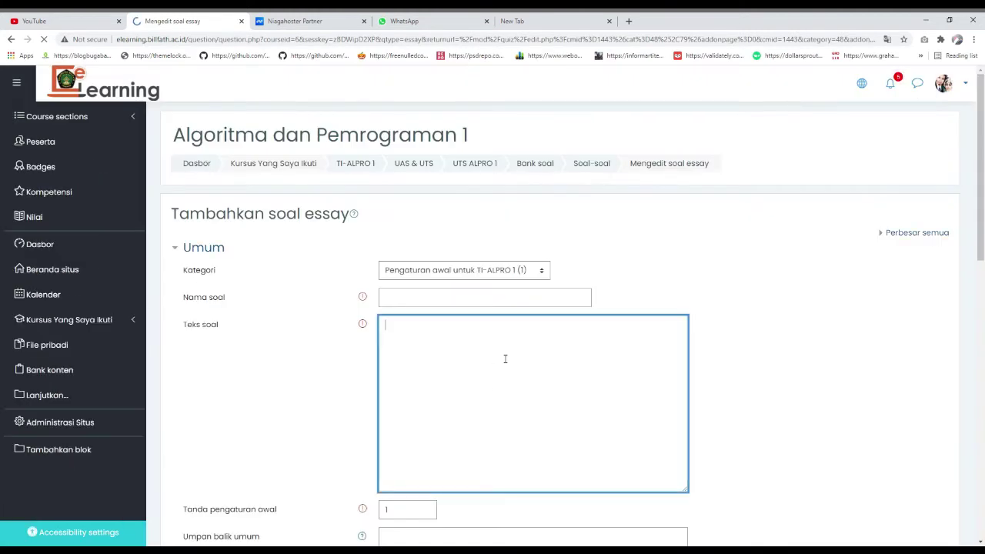
- Name the question 'Soal Nomor 2' and paste the overlapping-circles question text with its figure
scroll(462, 308, down, 1)
click(421, 198)
text(Soal Nomo)
text(r 2)
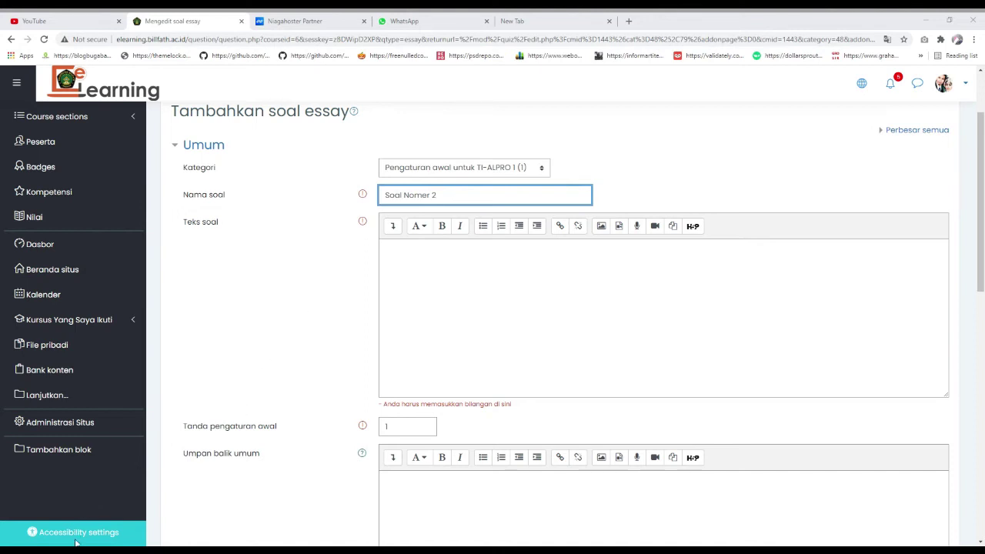
click(516, 266)
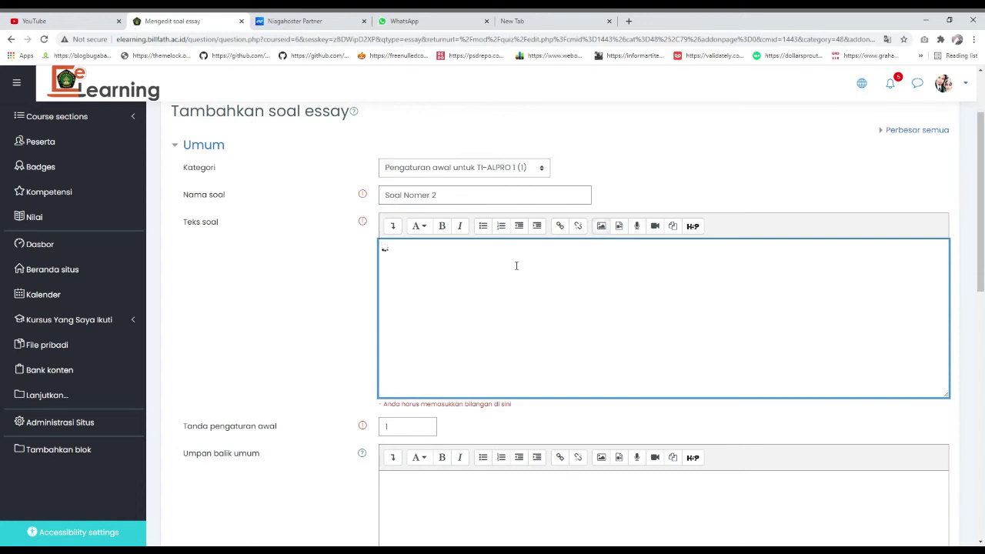
key(ctrl+v)
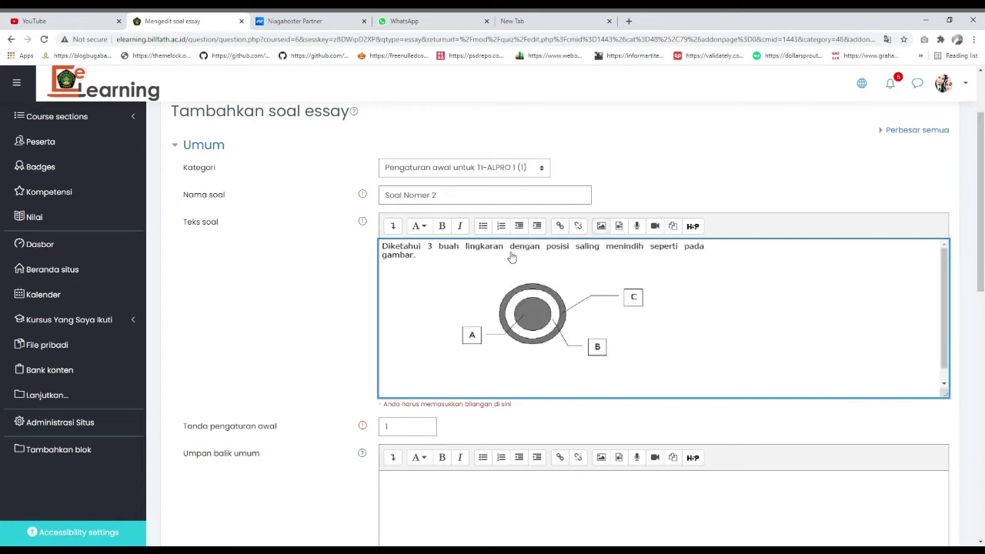
- Try saving the question with the default mark field left empty, triggering a number-required error
scroll(507, 283, down, 2)
scroll(504, 284, up, 4)
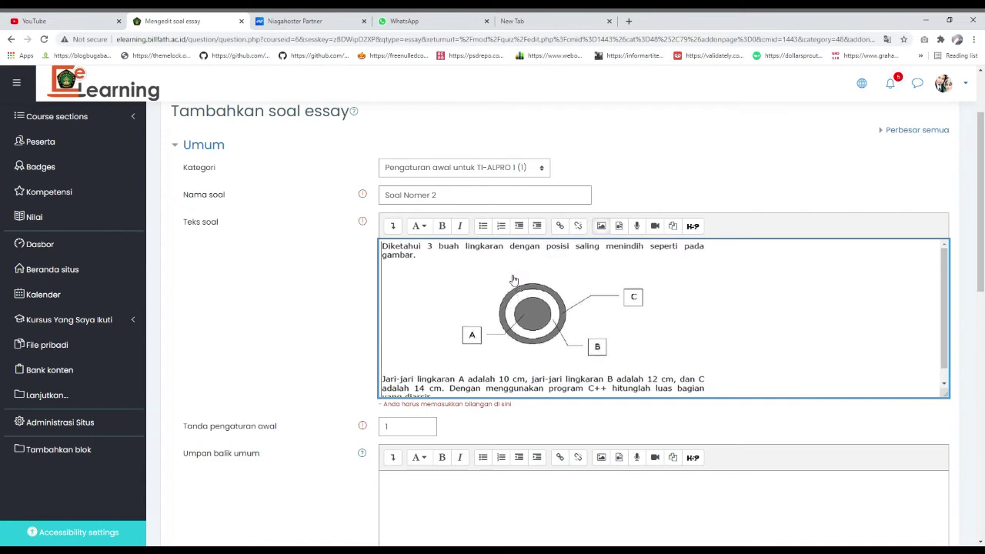
scroll(461, 286, down, 3)
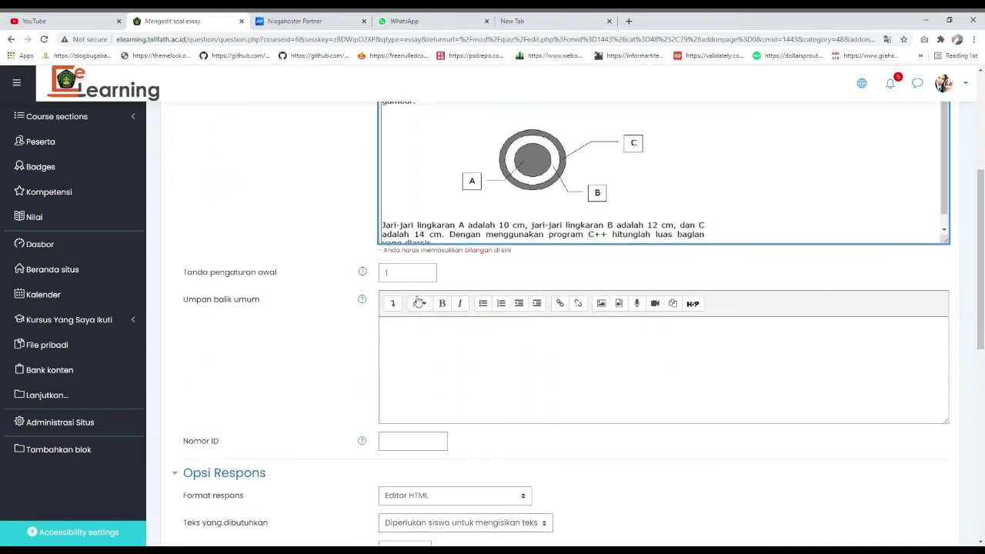
click(412, 277)
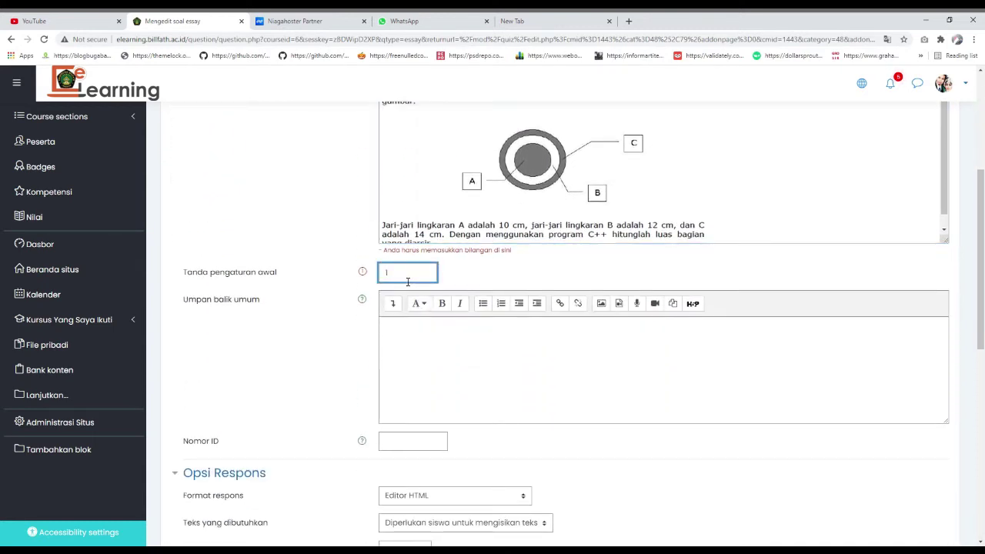
scroll(429, 314, down, 1)
scroll(428, 314, down, 6)
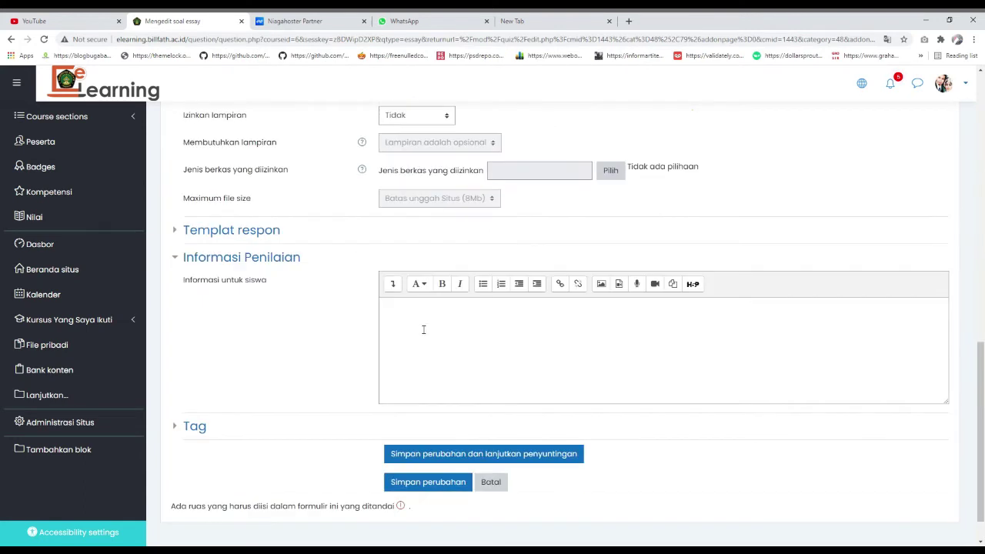
click(449, 441)
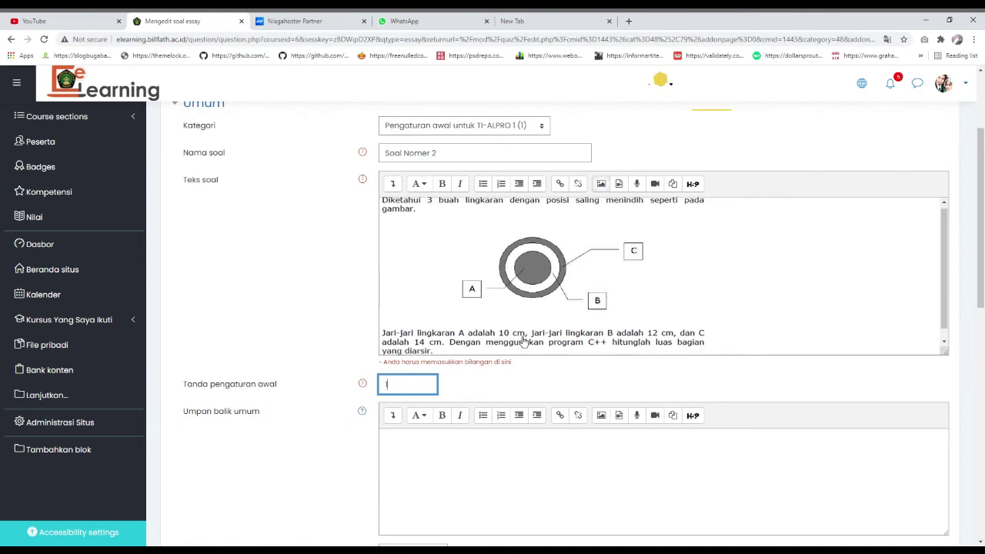
- Set the default mark to 1 and allow 1 attachment
text(1)
scroll(525, 369, down, 2)
scroll(524, 369, down, 2)
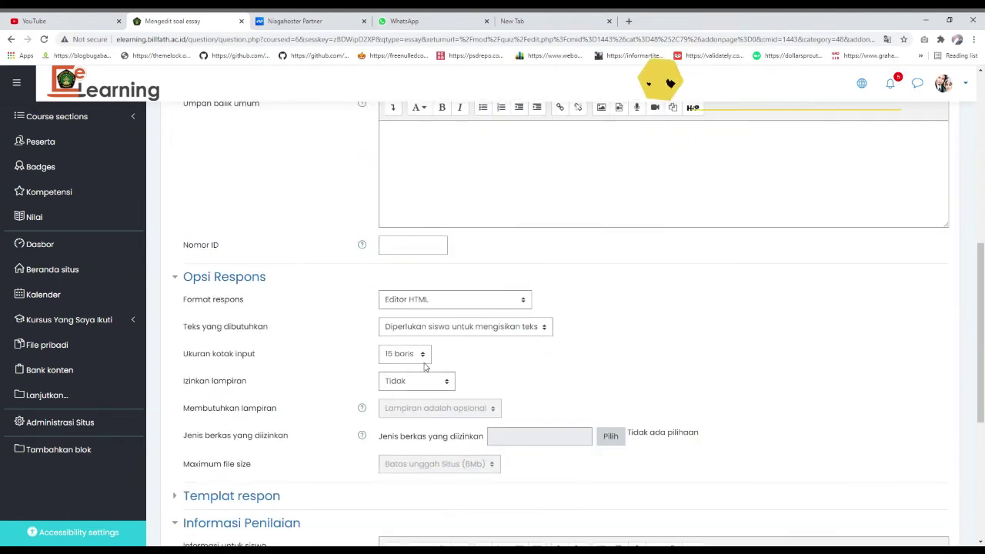
click(426, 384)
click(396, 365)
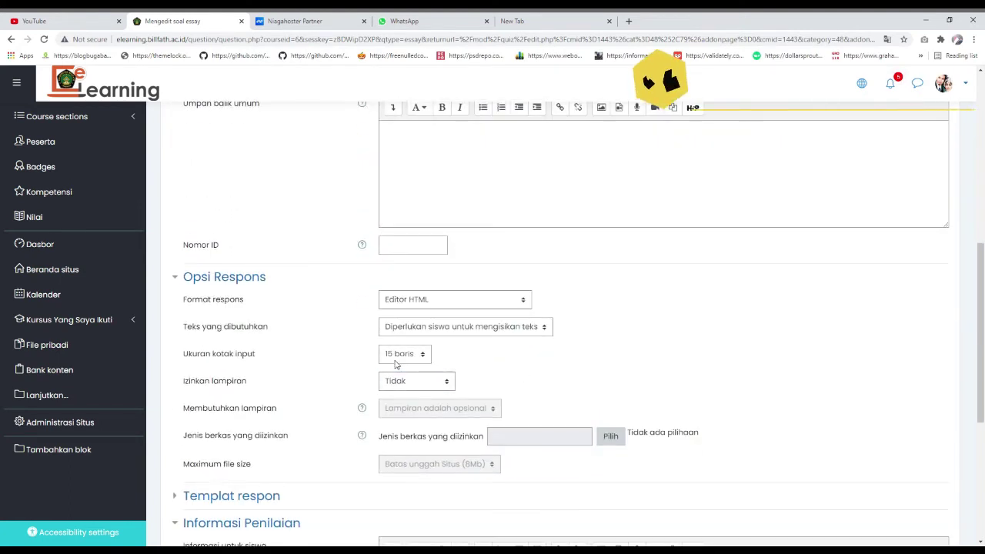
click(419, 385)
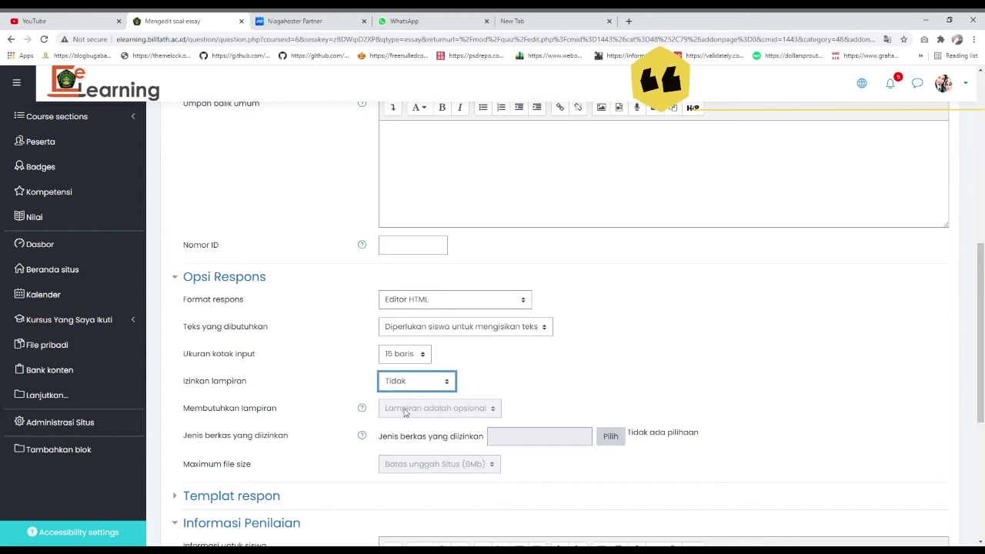
key(Down)
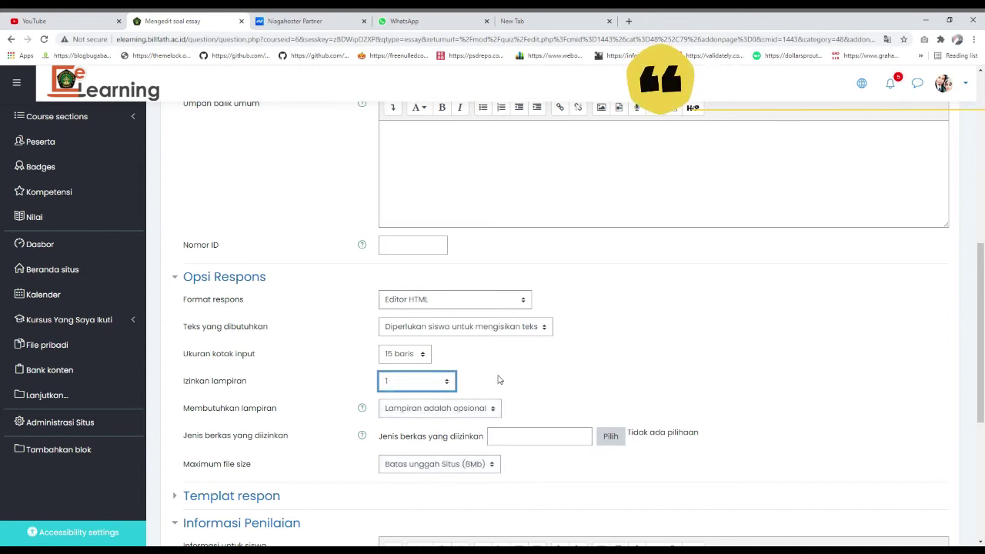
- Require 1 attachment and bring up the allowed file types list
scroll(497, 400, down, 2)
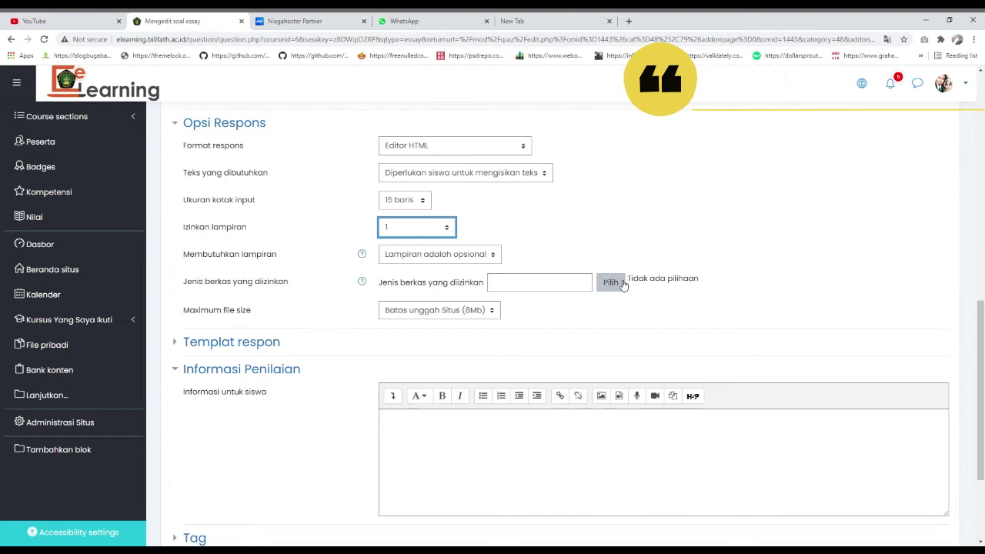
click(438, 261)
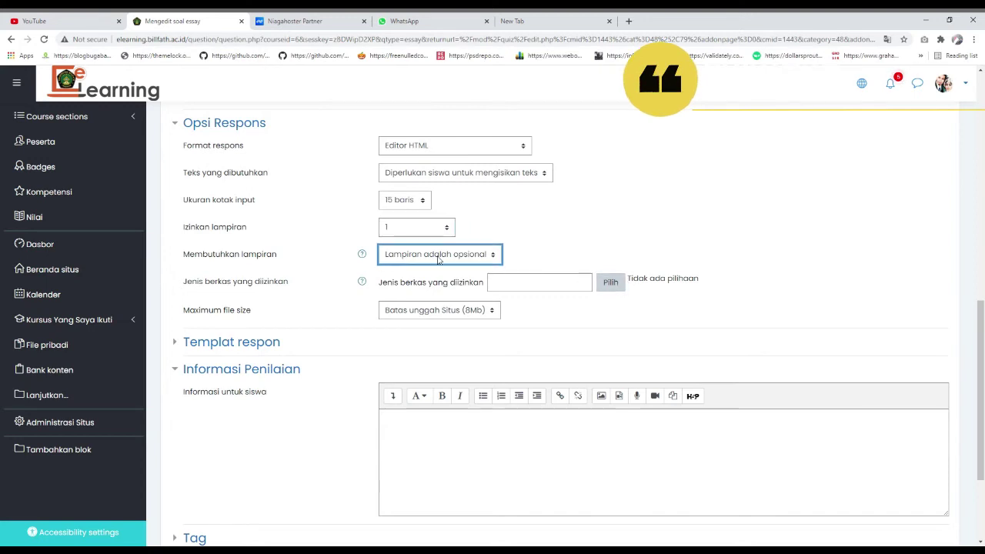
click(428, 260)
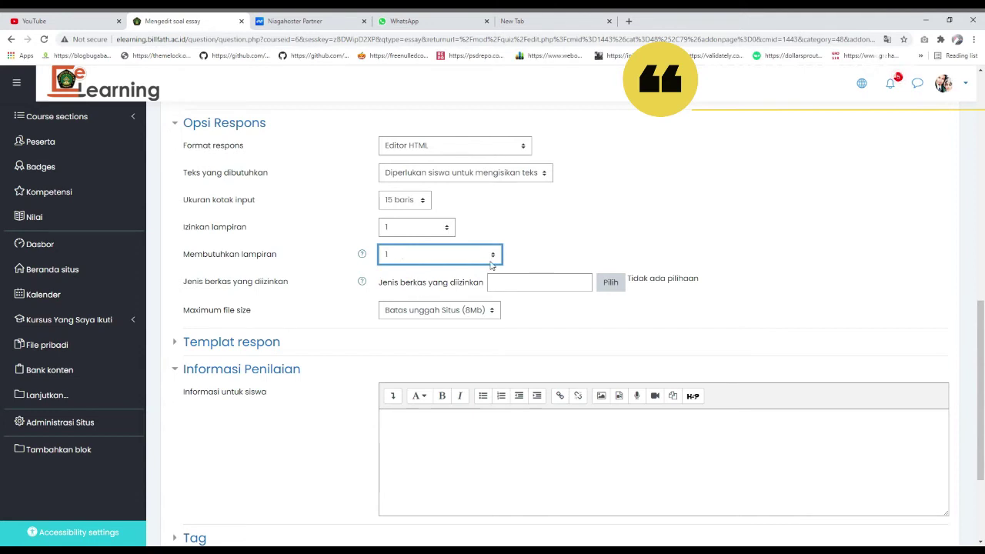
click(434, 309)
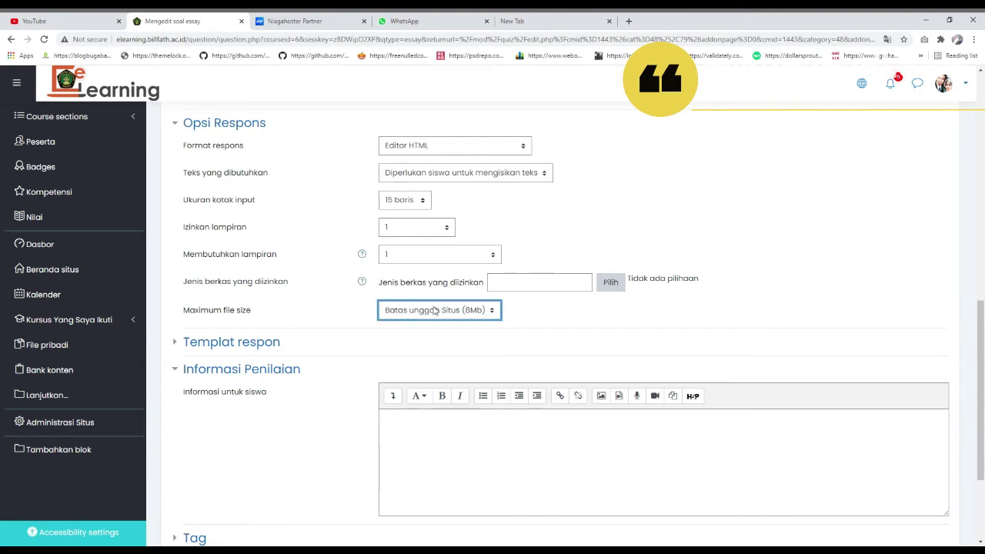
click(610, 283)
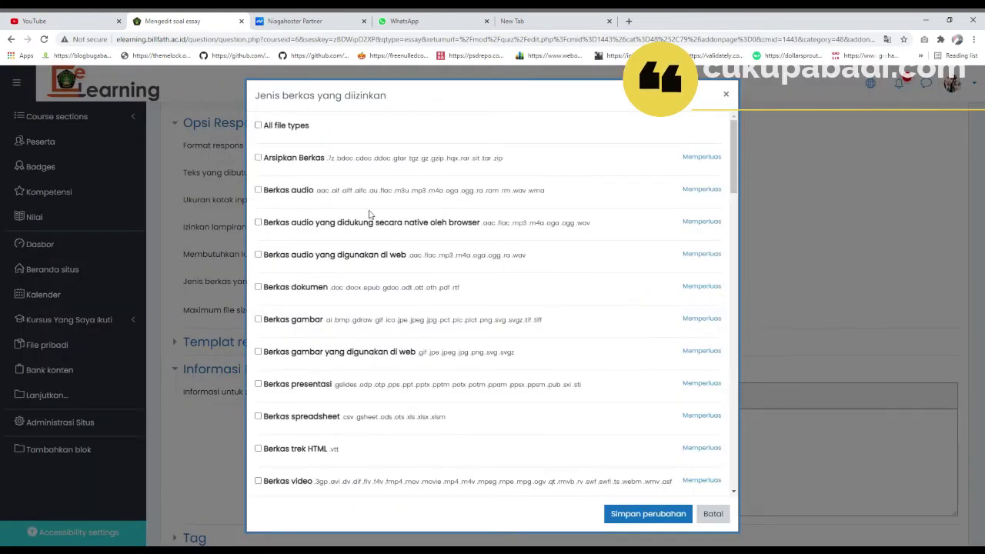
- Allow attachments of All file types and confirm the choice
scroll(369, 215, down, 2)
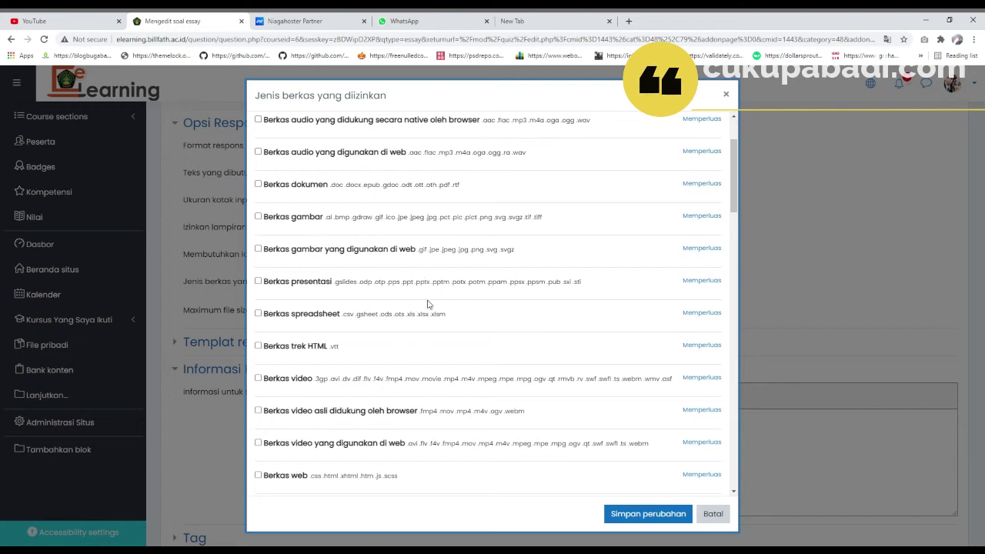
scroll(440, 293, up, 2)
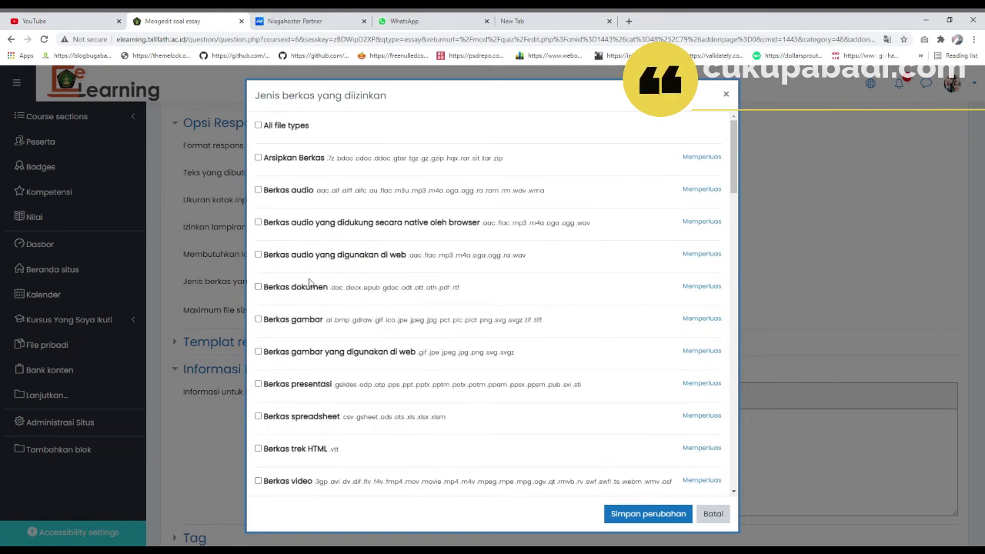
click(258, 124)
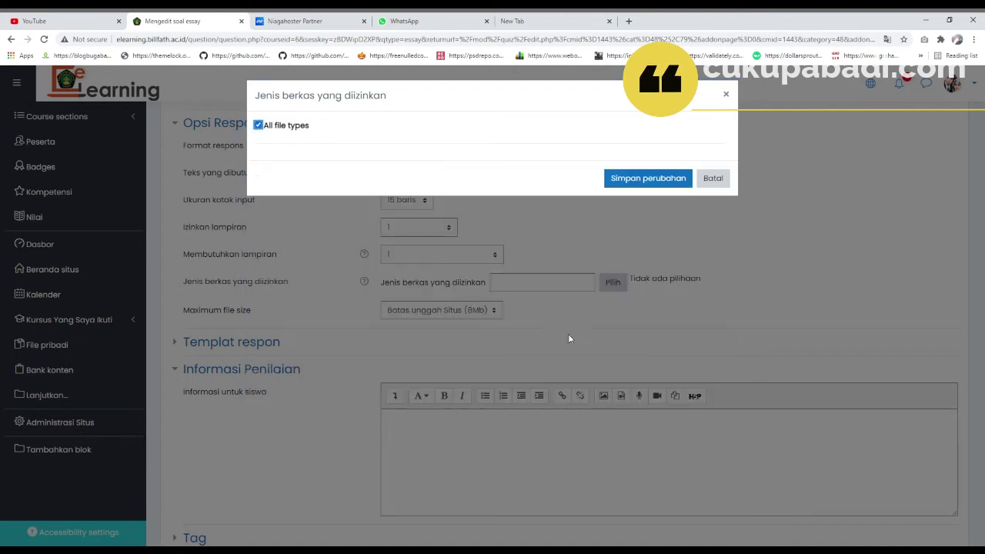
click(641, 177)
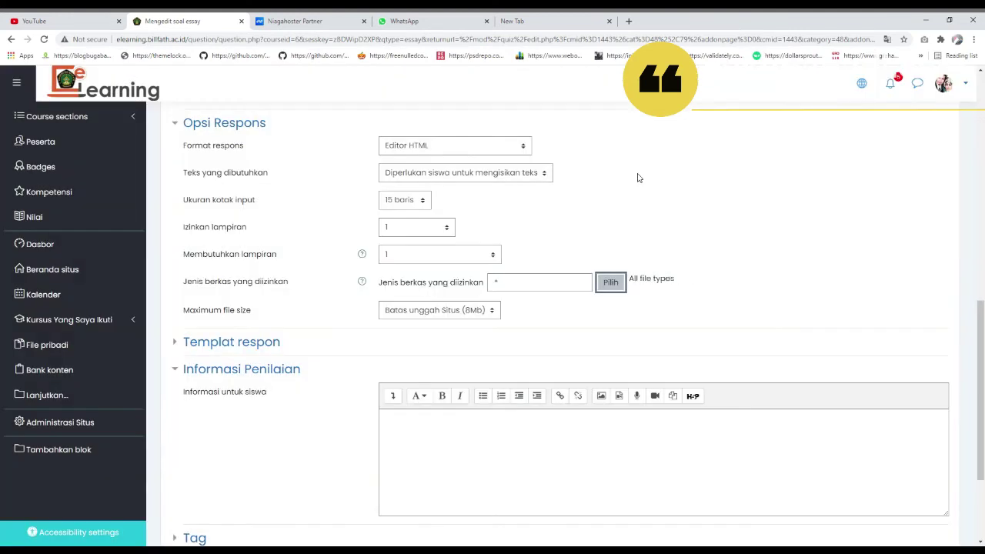
- Save Soal Nomer 2, adding it as page 2 of the quiz
scroll(617, 277, down, 3)
scroll(617, 277, down, 1)
click(458, 274)
click(431, 439)
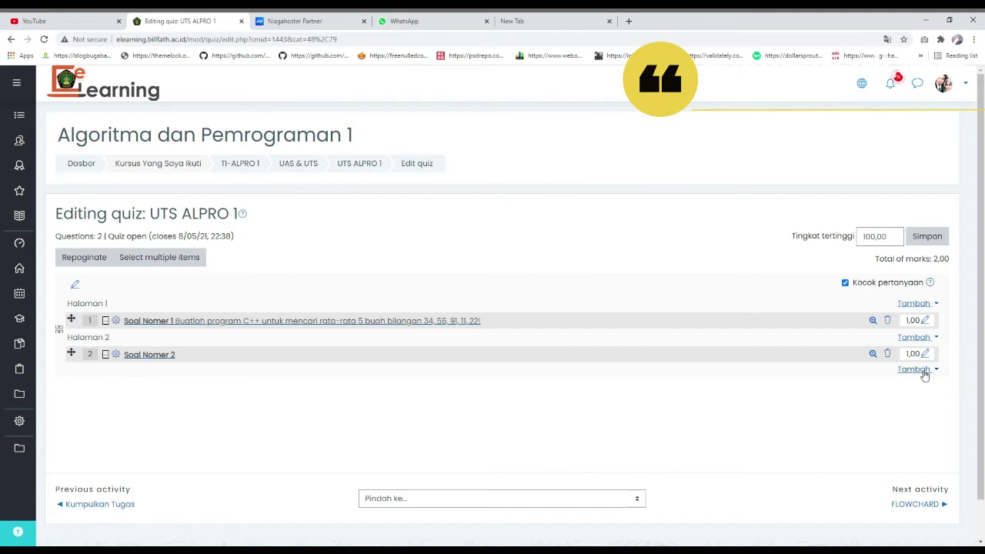
- Add another new Essay question to the UTS ALPRO 1 quiz
click(924, 370)
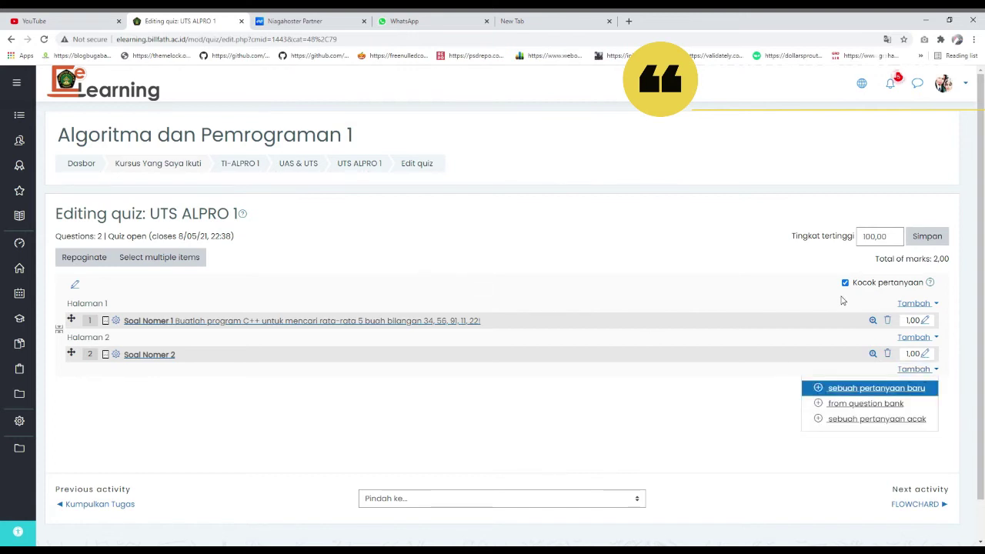
click(865, 387)
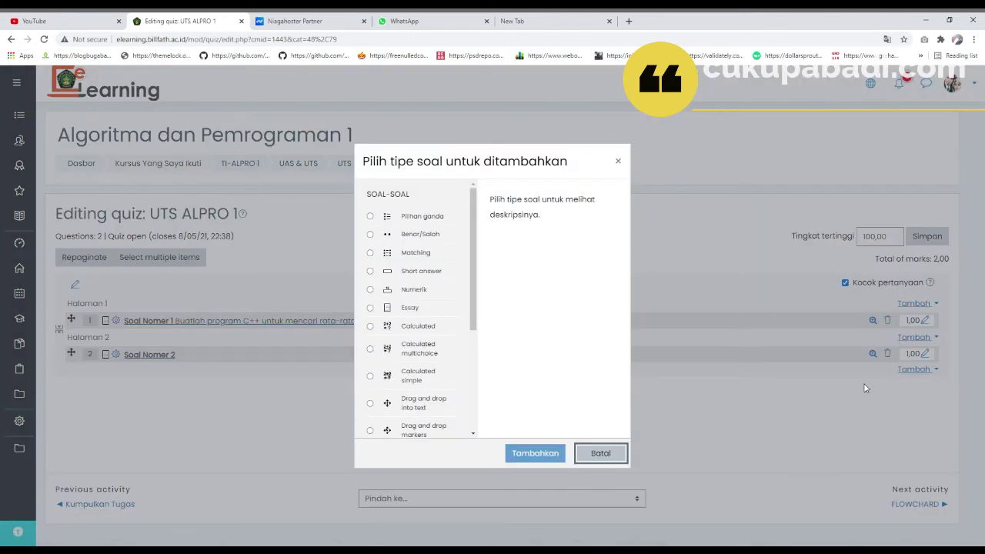
click(405, 307)
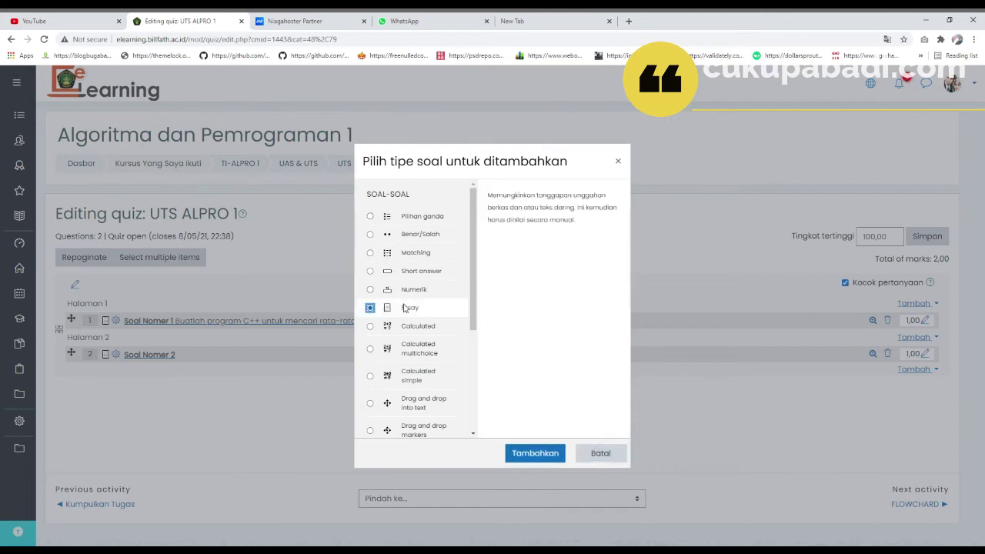
click(538, 454)
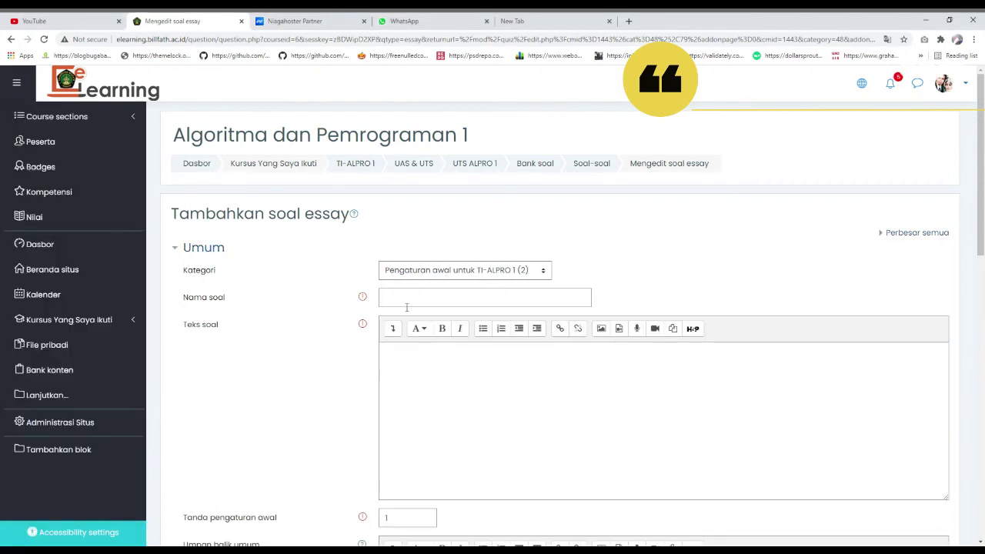
- Paste the bucket water-spill question without its '1.' prefix, name it Soal Nomer 3, and save
click(406, 303)
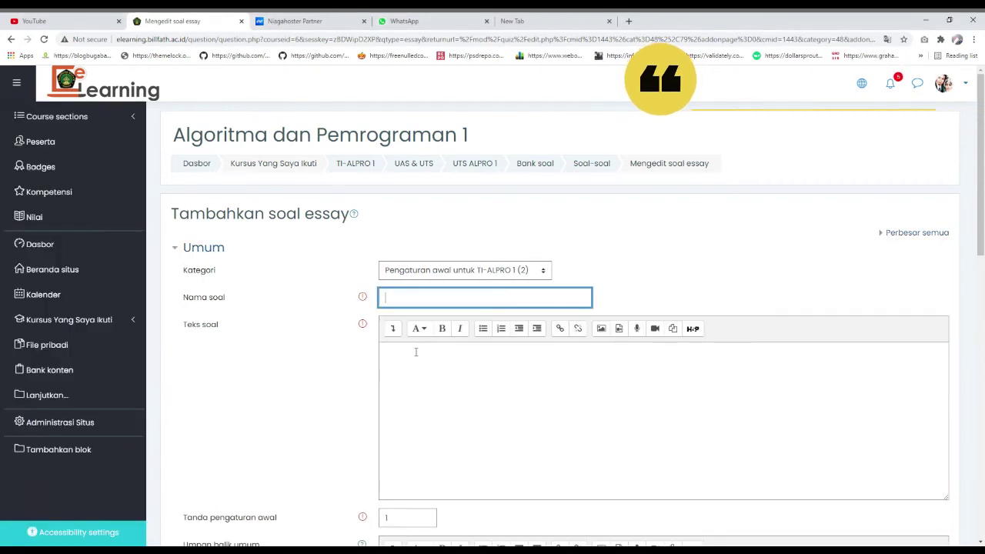
click(429, 378)
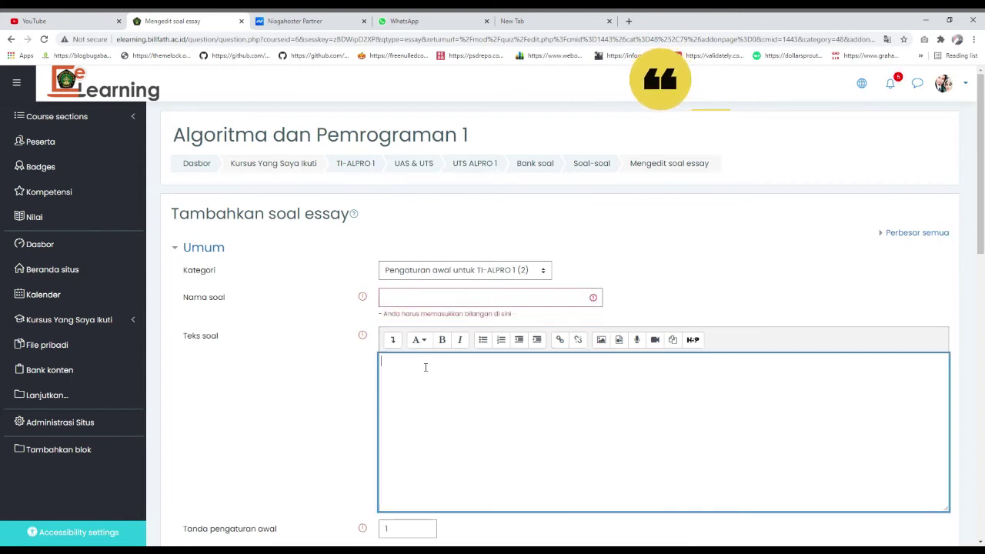
text(1. Suatu ember berbentuk tabung dengan tutupnya terbuka berisi air penuh. Jari-jari alas ember adalah 10.5 cm, dan tingginya 5 cm. Kemudian sebuah kerucut dengan jari-jari alas yang berbentuk lingkaran adalah 4 cm dan tingginya 4.7 cm dimasukkan ke dalam ember. Akibatnya sebagian air dalam ember tumpah.  Dengan menggunakan program C++ hitunglah berapa liter air yang tumpah? Rumus: isi tabung  = phi r2 t 	isi kerucut = (phi r2 t) / 3)
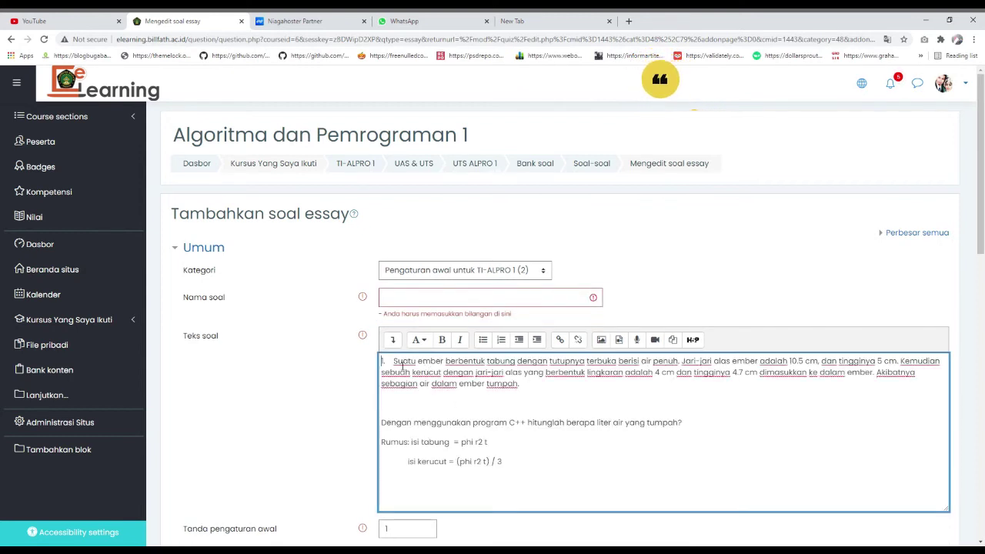
drag(397, 362, 380, 361)
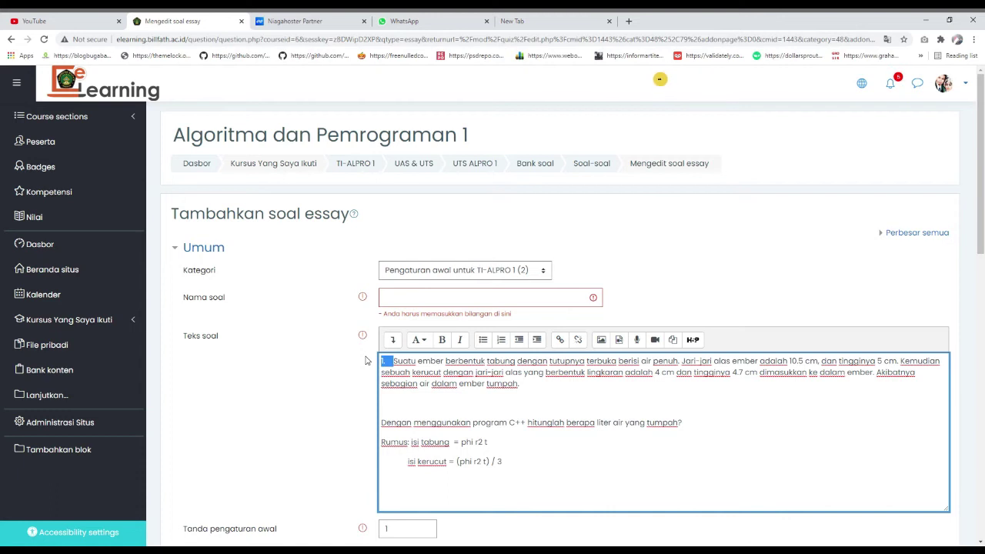
key(BackSpace)
click(402, 304)
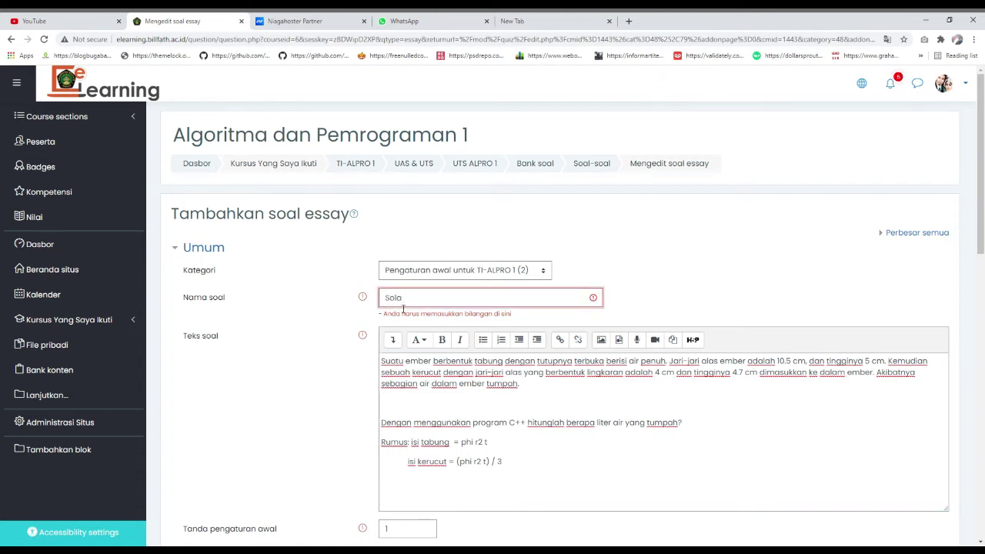
text(Soal Nomer 3)
scroll(454, 348, down, 10)
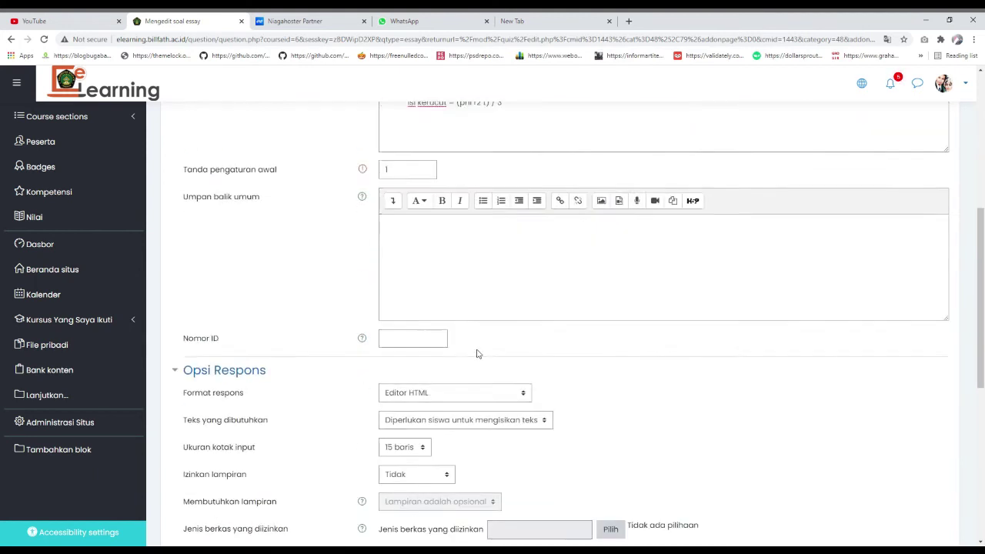
click(439, 481)
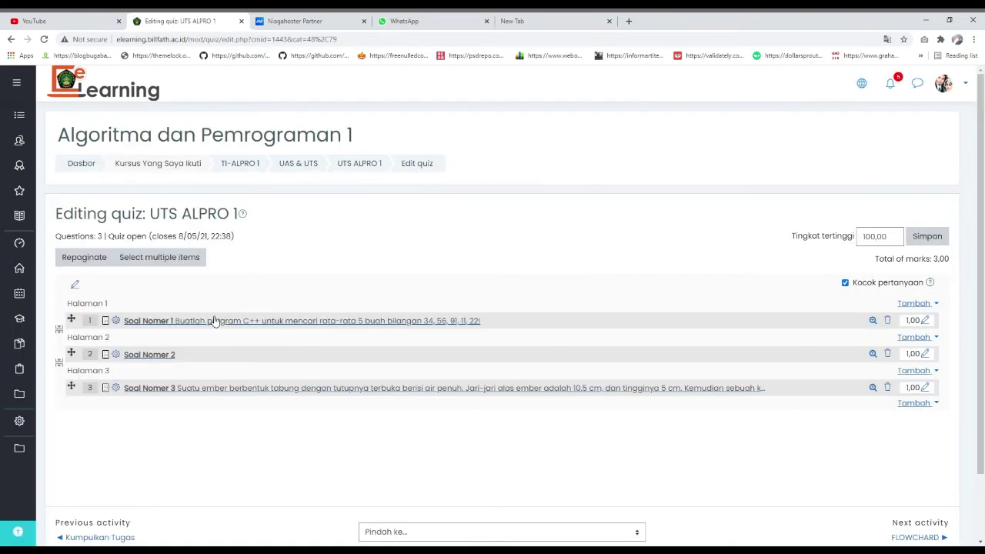
- Open Soal Nomer 1, then go back twice to the earlier add-essay form
click(231, 324)
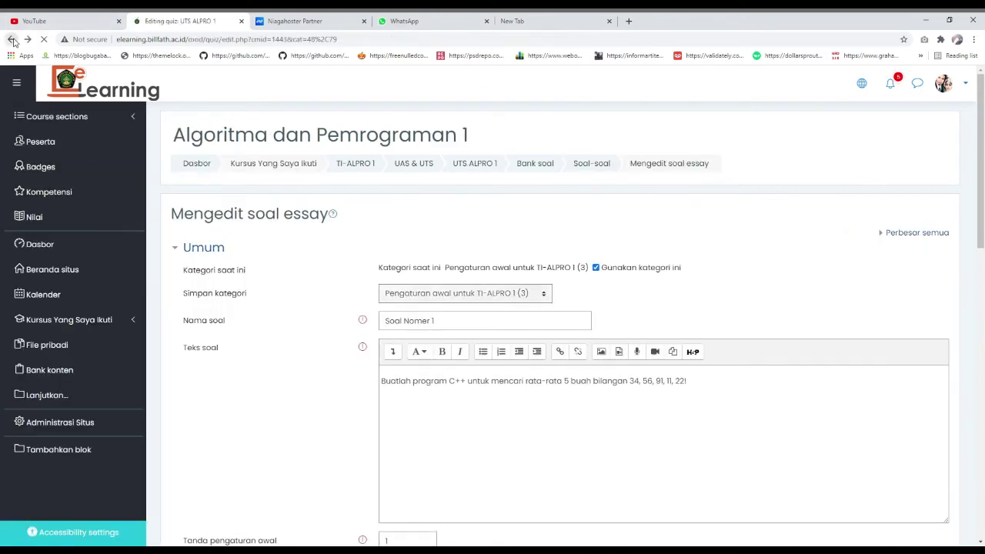
click(12, 39)
click(12, 40)
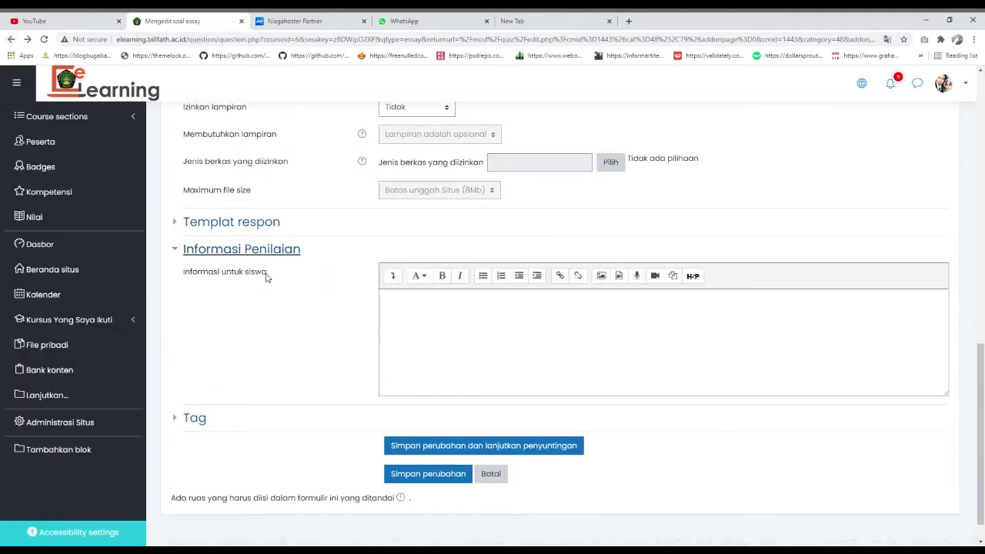
- Save the leftover add-essay form and expand Kursus Yang Saya Ikuti in the sidebar
scroll(243, 343, up, 2)
scroll(397, 304, up, 10)
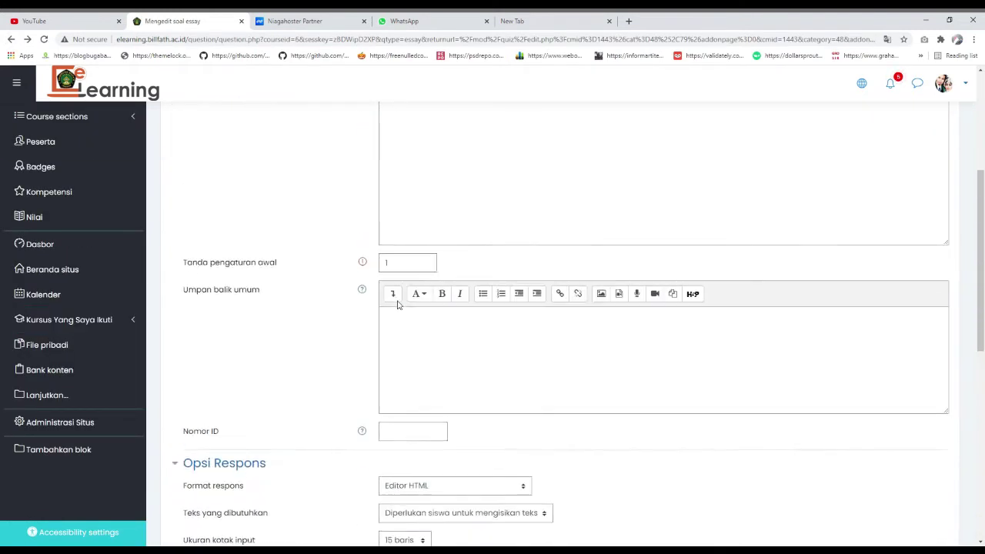
scroll(405, 334, down, 11)
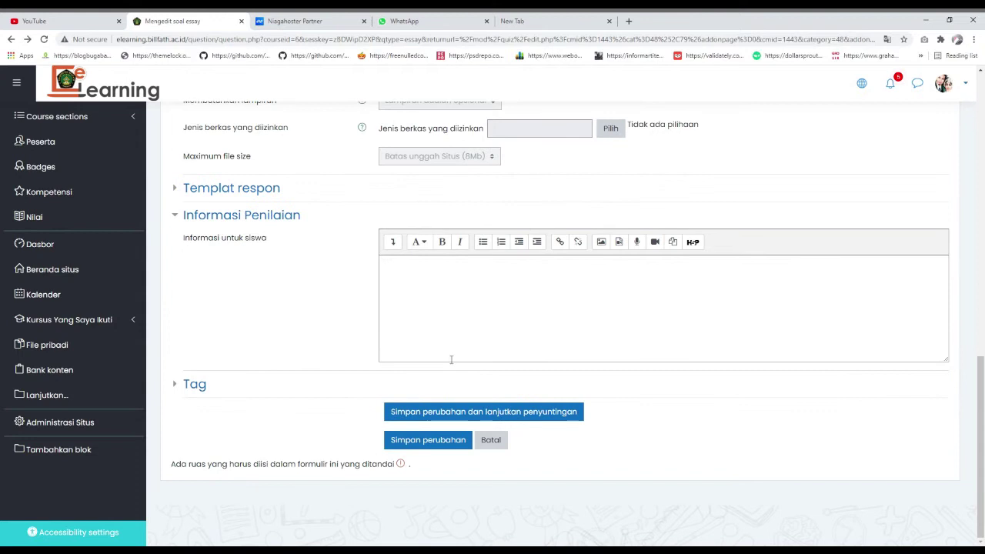
click(428, 438)
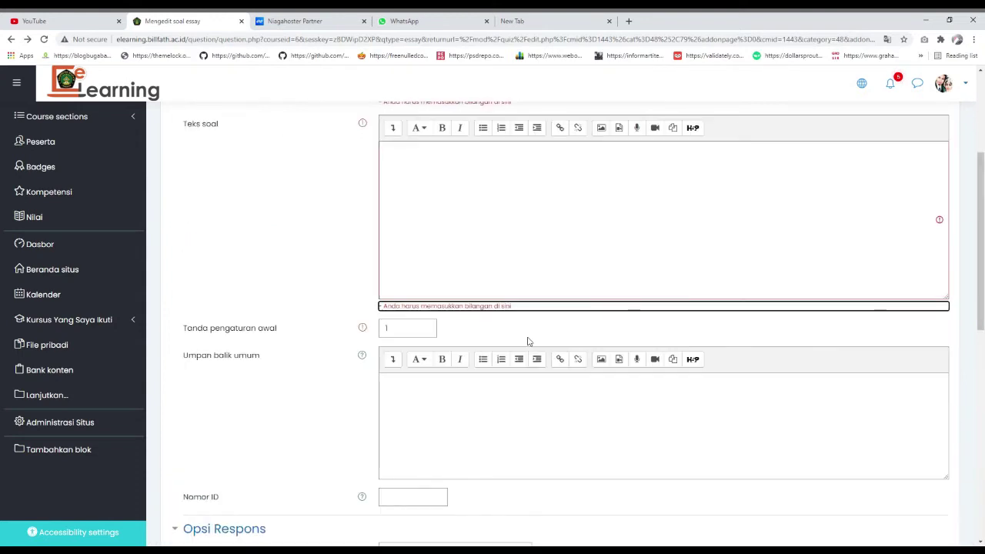
scroll(471, 315, up, 2)
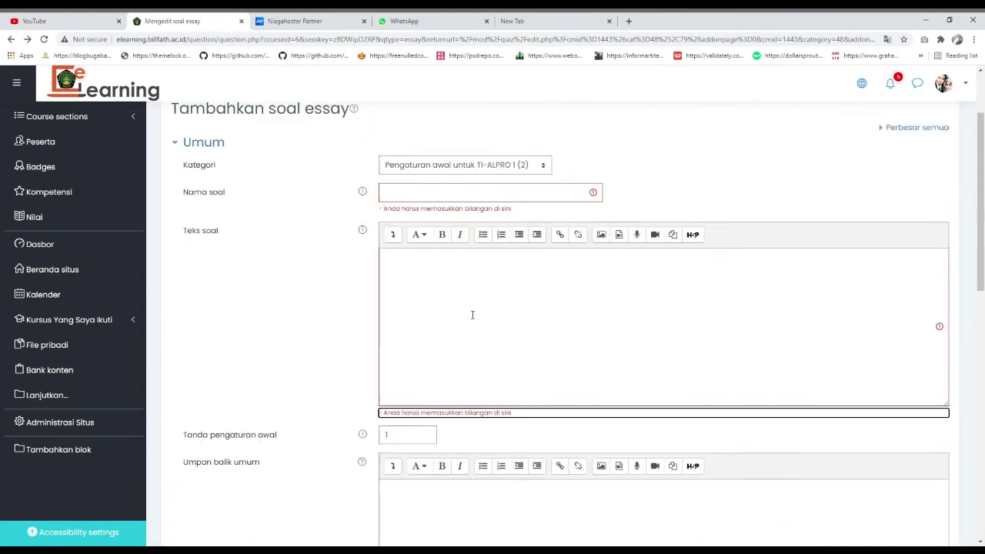
scroll(470, 319, down, 1)
scroll(465, 327, up, 2)
scroll(460, 340, down, 3)
scroll(460, 340, down, 3)
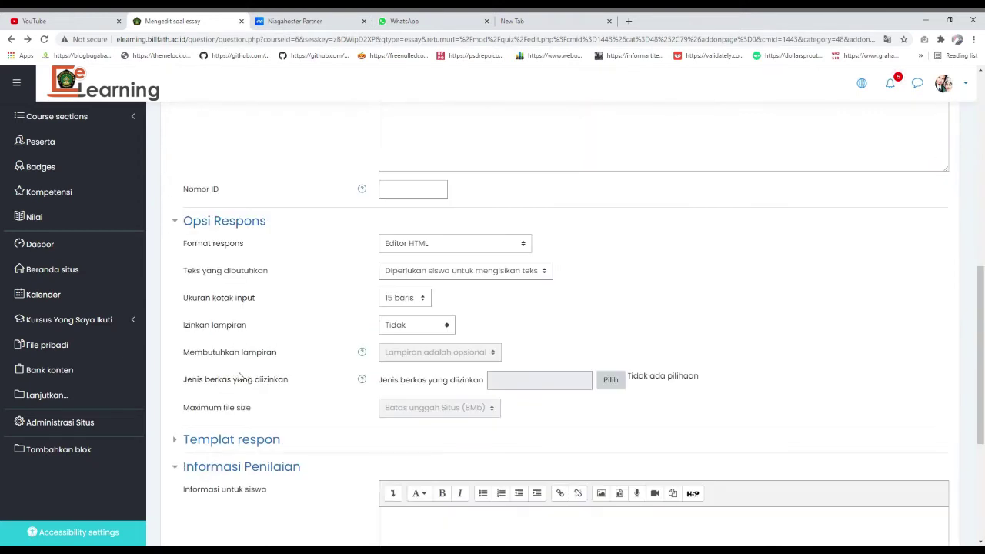
click(103, 327)
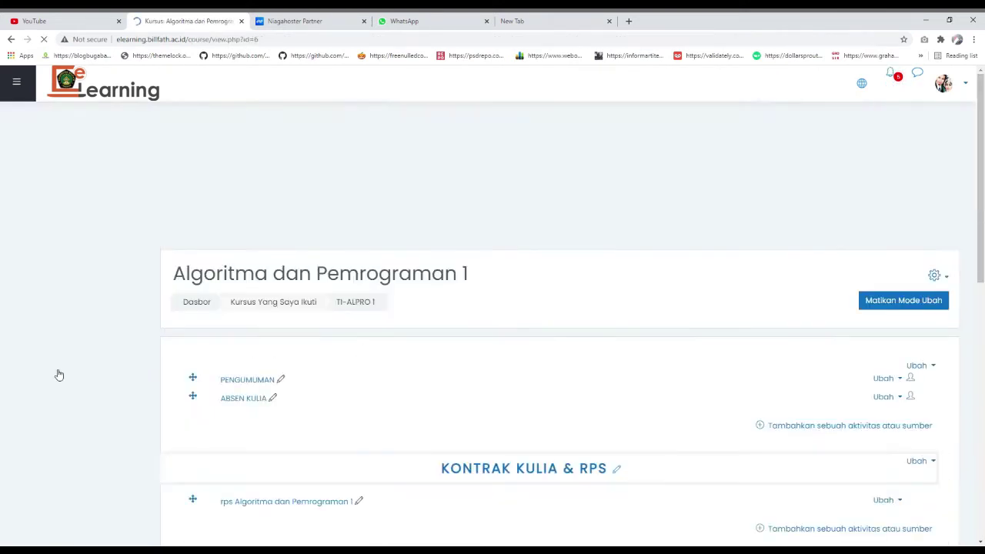
- Open UTS ALPRO 1 from the UAS & UTS section and start a quiz preview
scroll(477, 374, down, 10)
scroll(358, 411, down, 7)
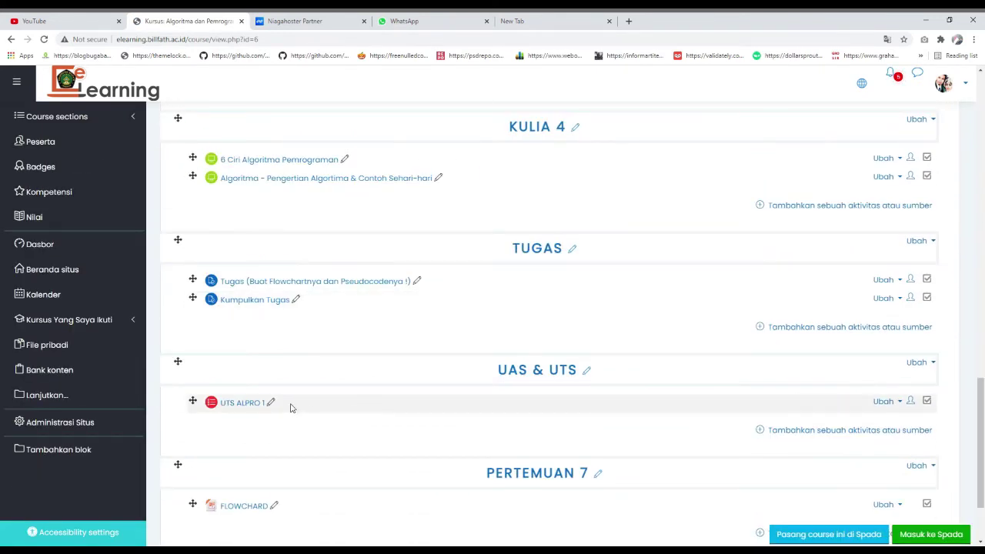
click(225, 403)
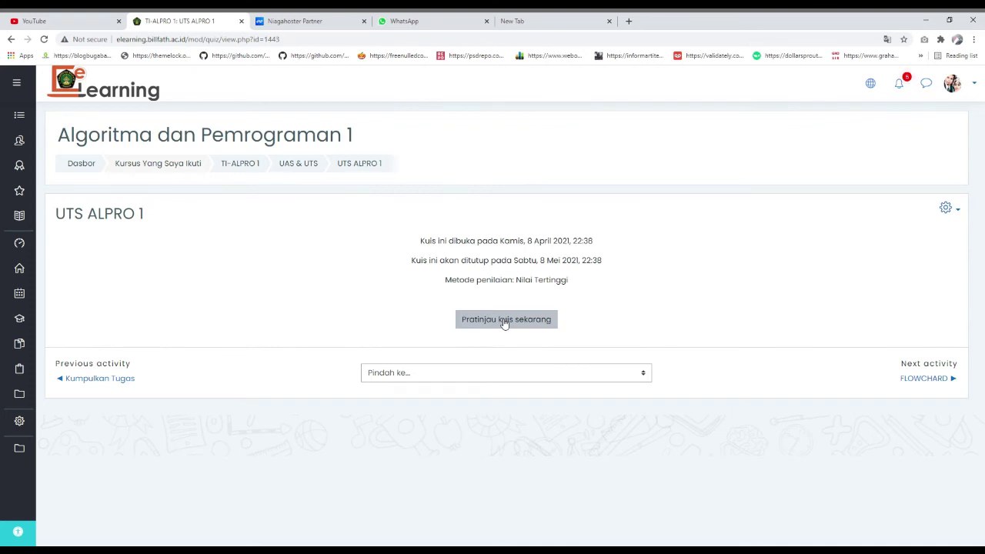
click(541, 324)
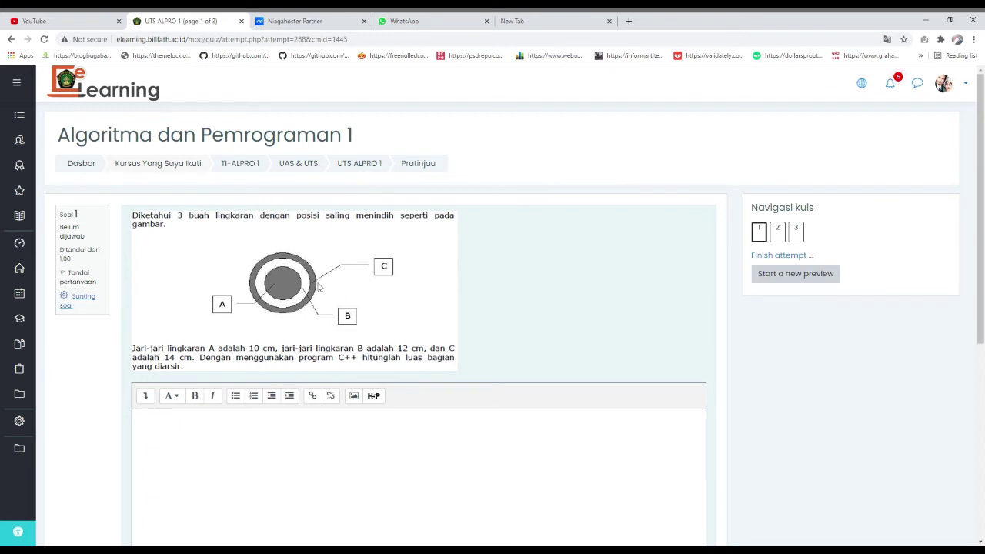
- Review preview question 1, the three-circles shaded-area task, placing the caret in its answer box
scroll(320, 287, down, 2)
click(377, 330)
scroll(234, 306, up, 2)
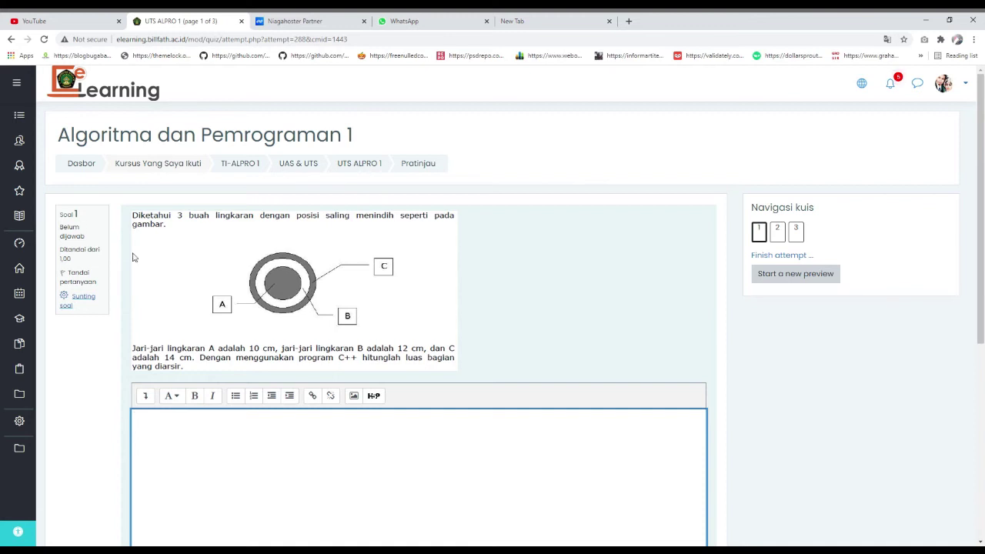
click(197, 221)
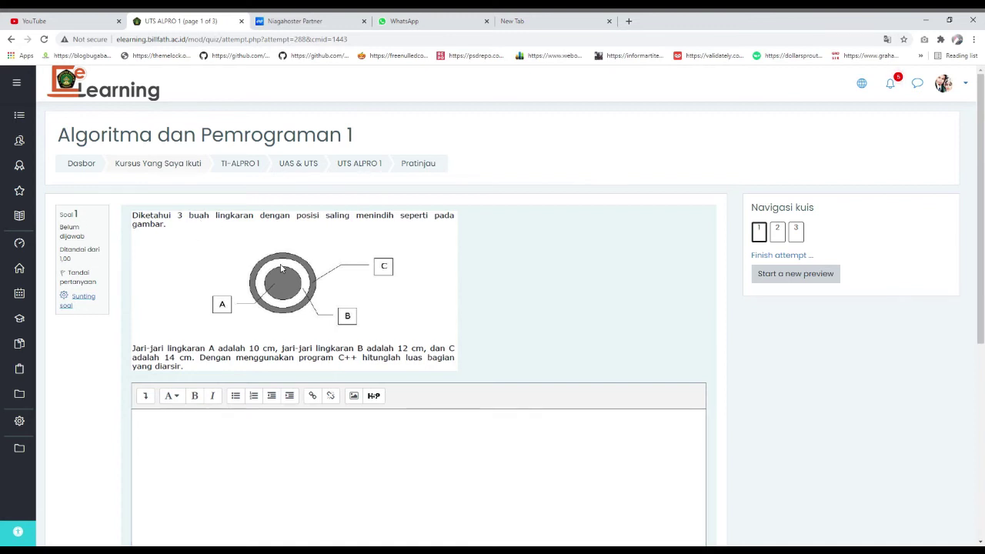
scroll(273, 270, down, 2)
click(229, 360)
scroll(231, 360, down, 2)
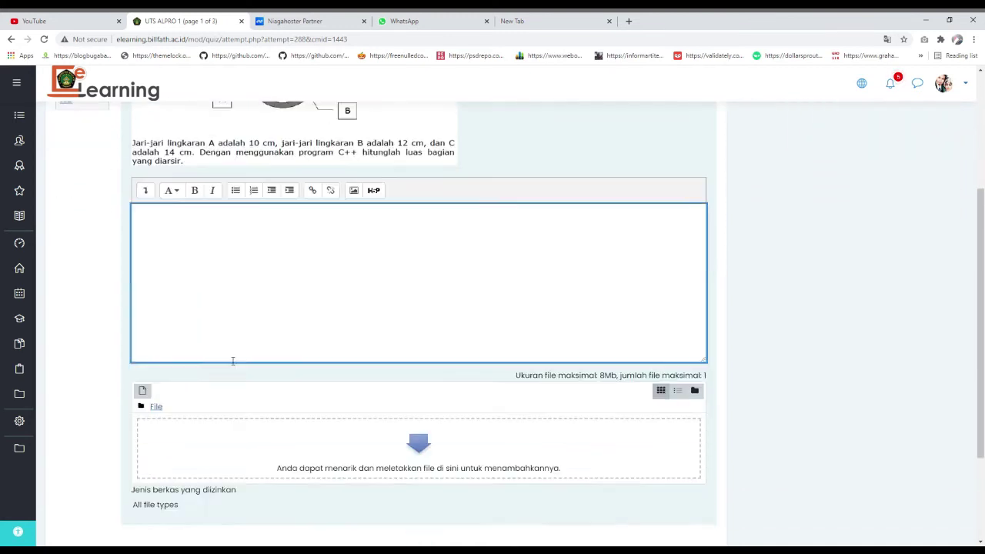
scroll(233, 360, up, 3)
scroll(301, 384, down, 4)
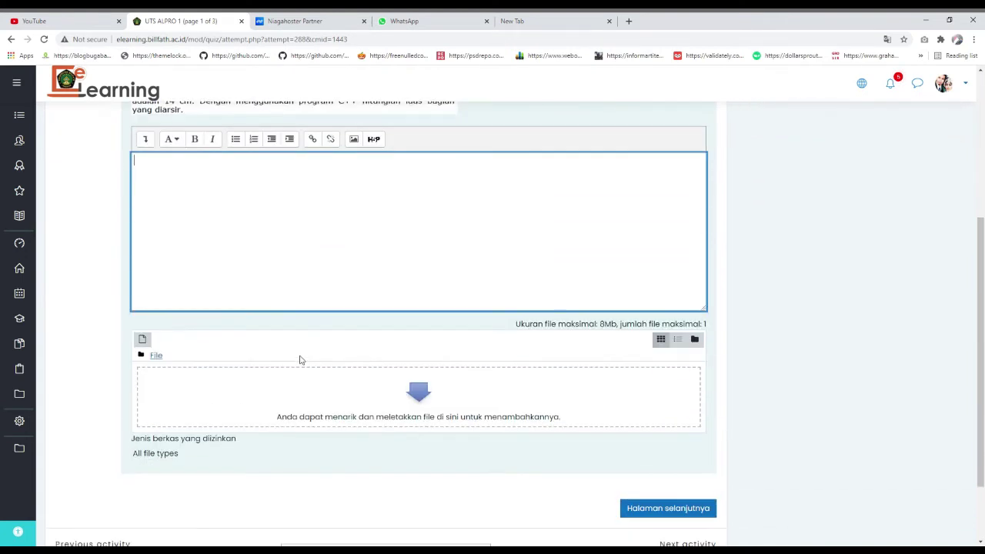
scroll(338, 221, up, 3)
scroll(347, 356, down, 4)
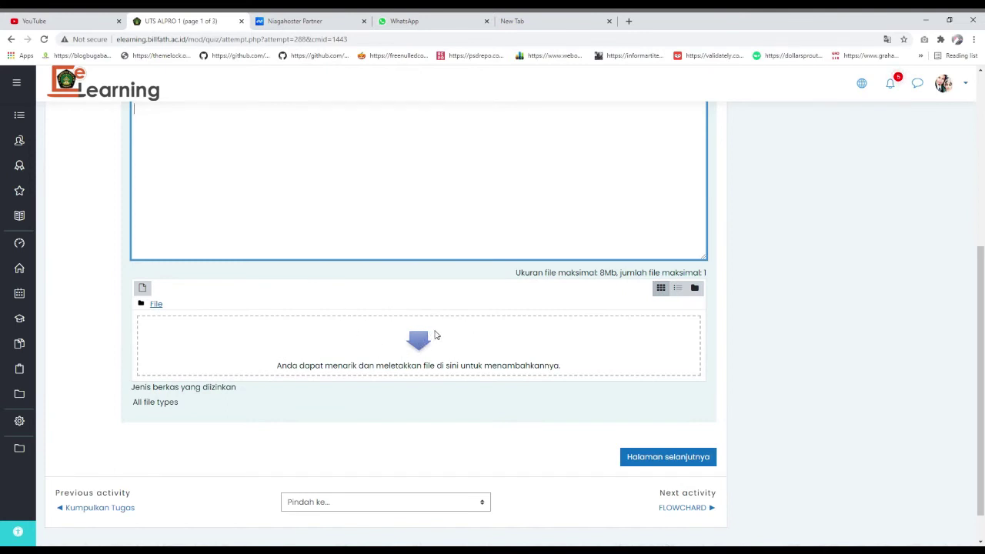
scroll(435, 350, up, 5)
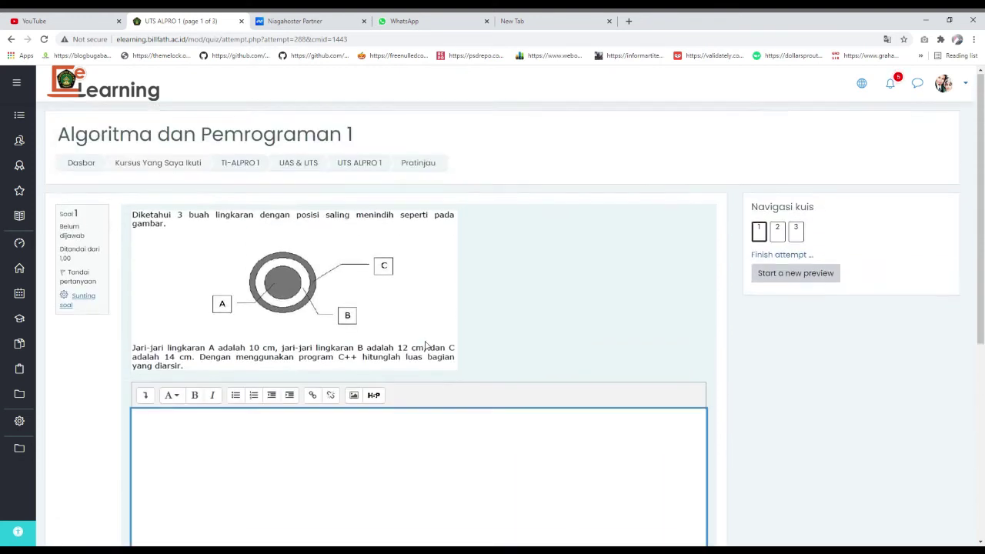
- Navigate to question 3, the C++ average of 34, 56, 91, 11, 22, and click its answer box
click(779, 231)
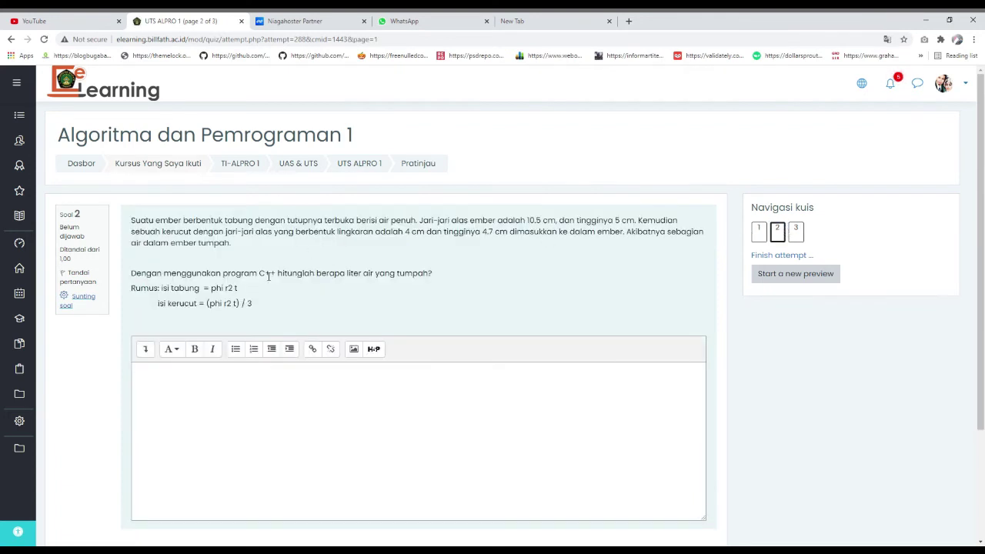
click(800, 235)
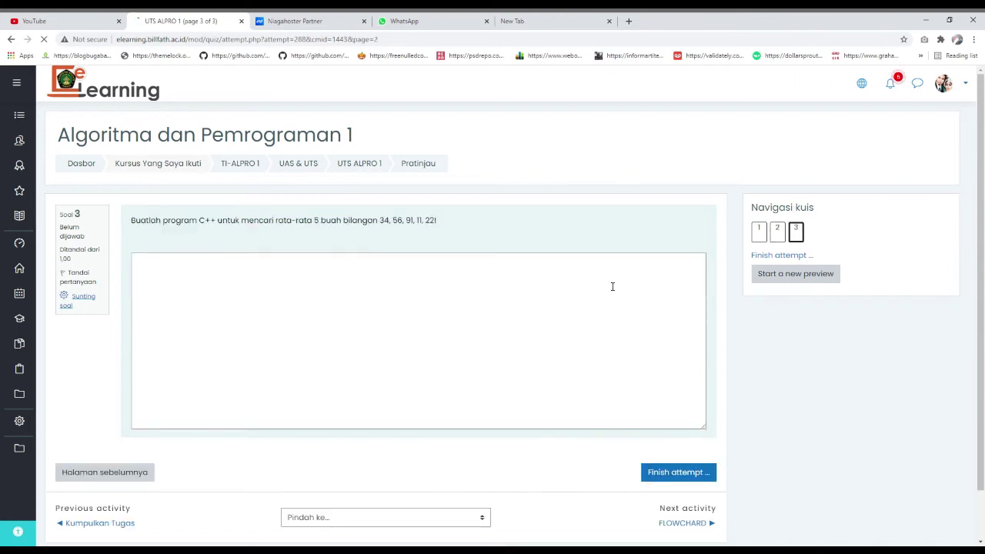
drag(451, 220, 246, 207)
click(316, 244)
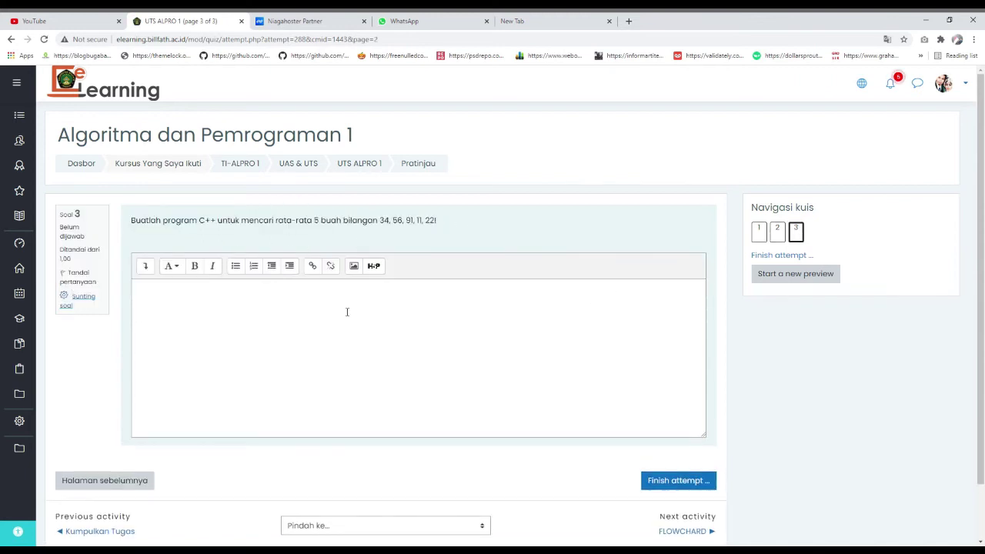
click(347, 312)
scroll(347, 312, down, 1)
scroll(436, 244, up, 1)
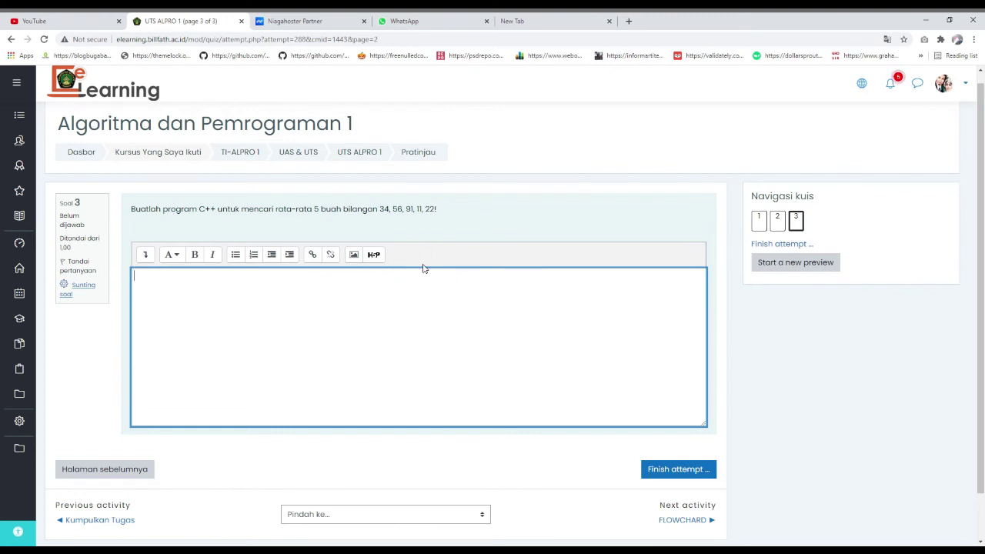
scroll(420, 310, down, 1)
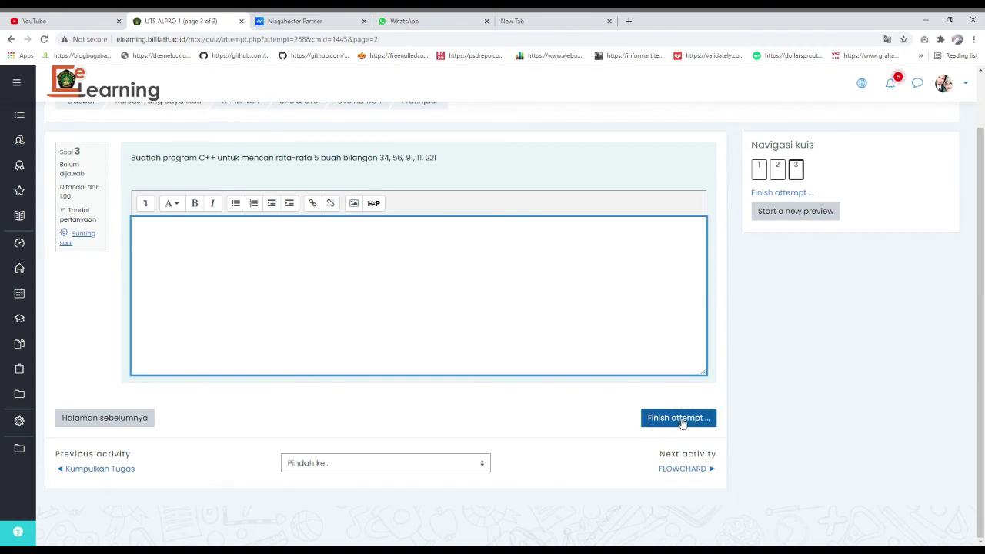
scroll(660, 411, up, 2)
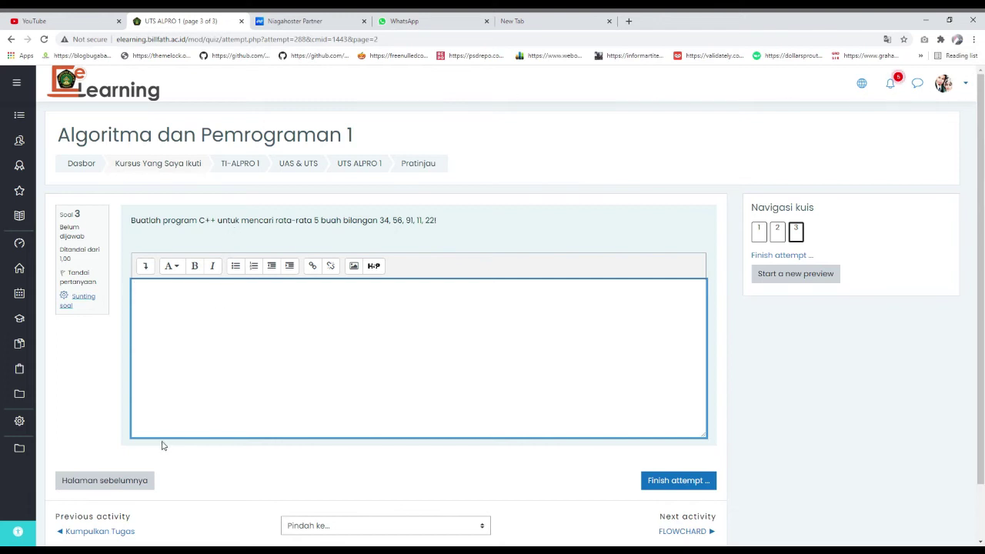
click(116, 546)
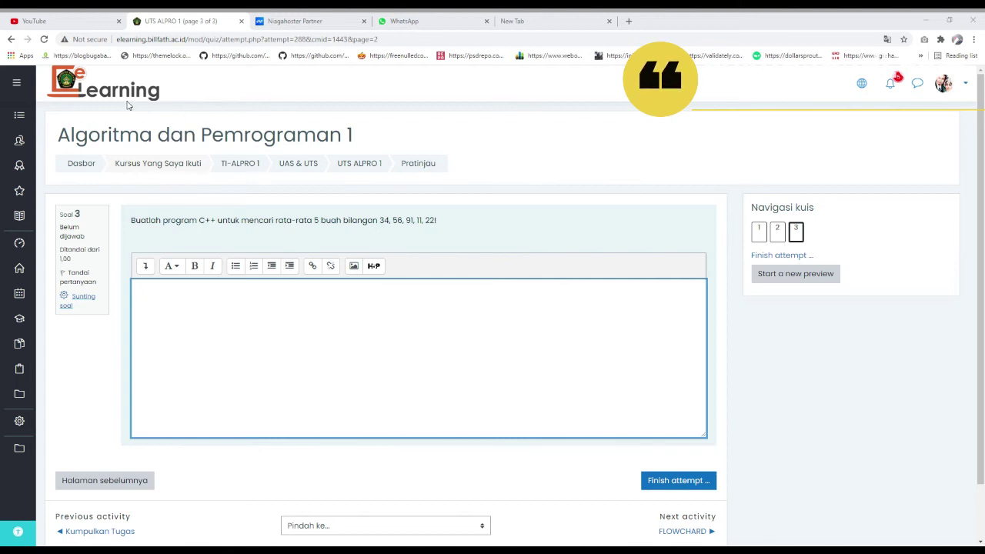
- Log out of the teacher account from the account menu
click(501, 295)
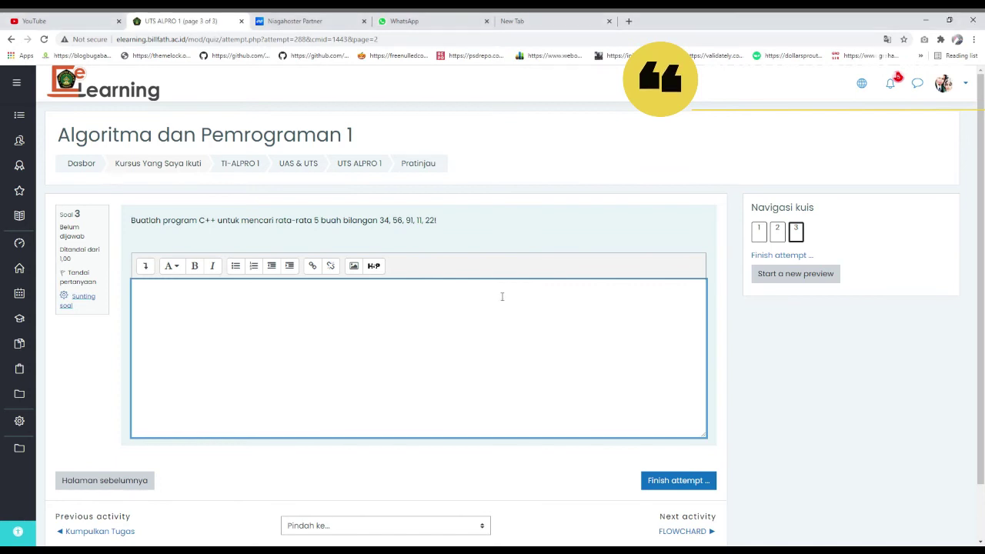
click(946, 83)
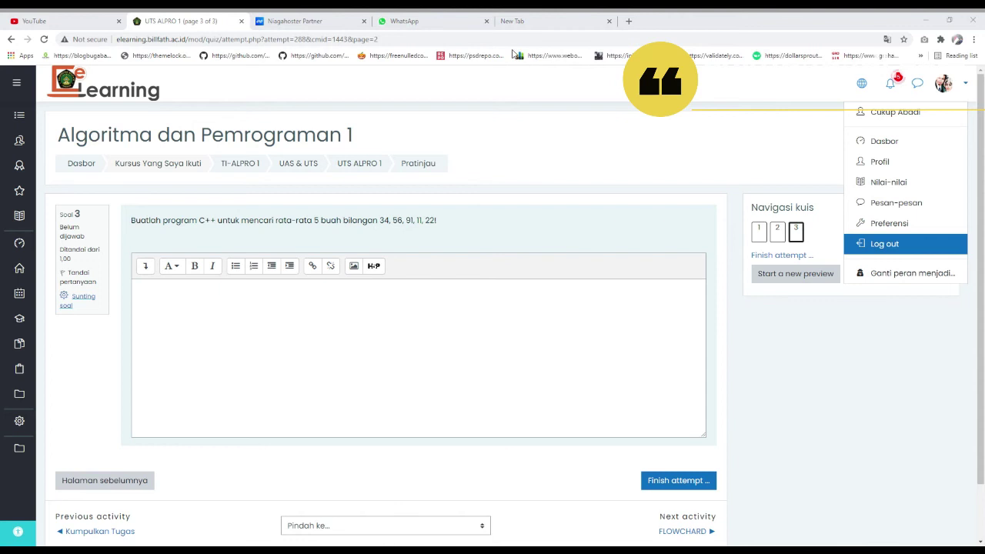
click(538, 96)
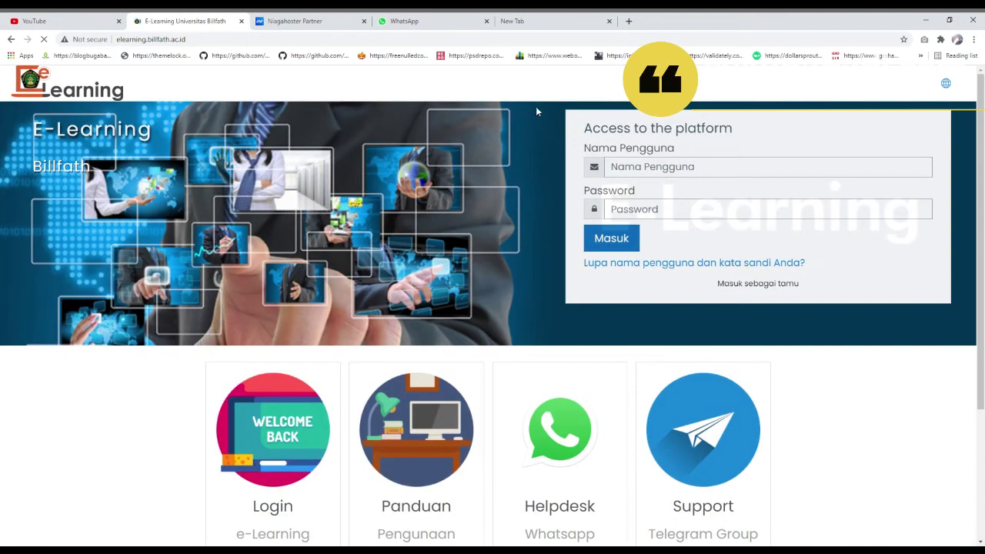
- Sign in with the student's username and password
click(679, 166)
key(Tab)
key(ctrl+v)
click(617, 245)
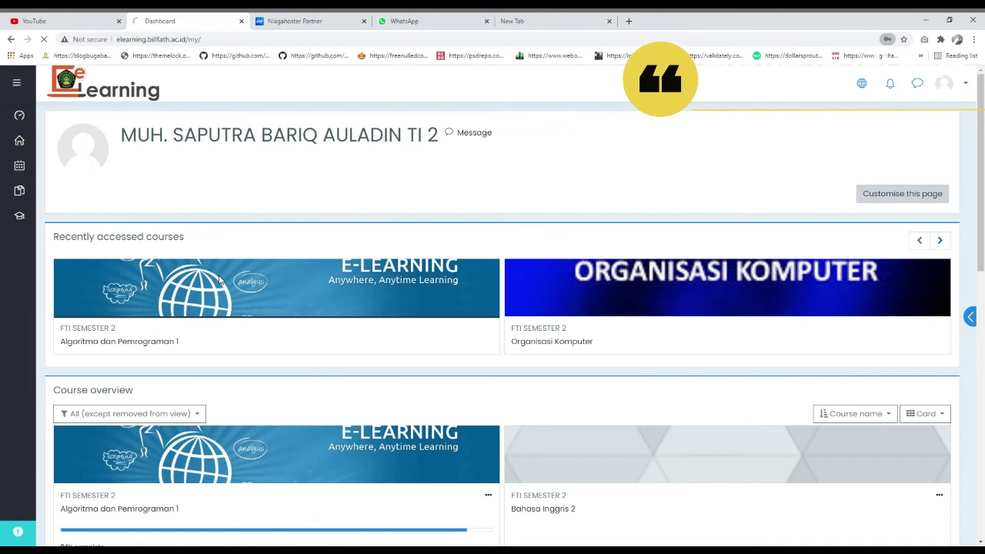
- Open the UTS ALPRO 1 quiz in Algoritma dan Pemrograman 1 and start an attempt
click(220, 281)
scroll(356, 299, down, 5)
scroll(354, 299, down, 7)
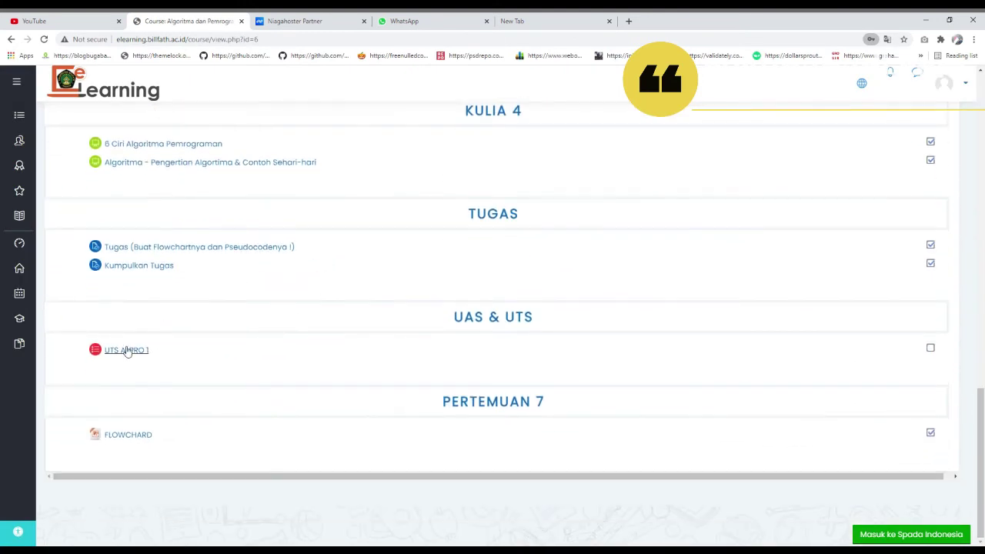
click(125, 349)
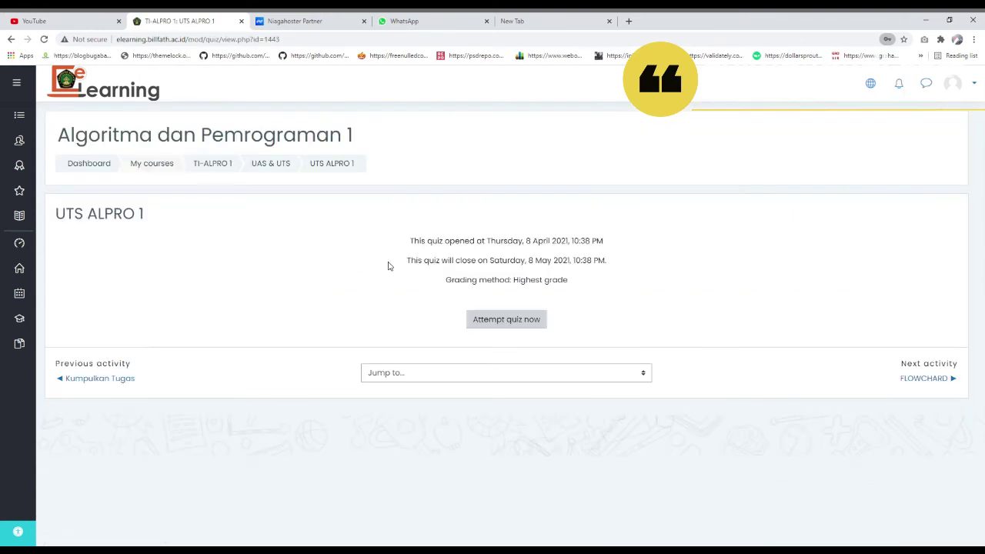
click(513, 320)
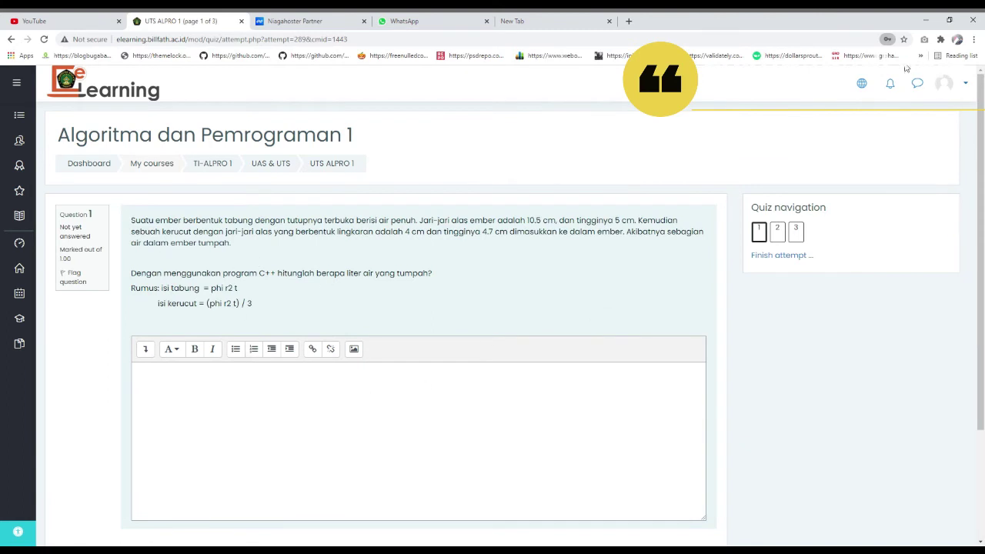
- Answer question 1 with 'fgawjfjajkfjkwf' and move to the second quiz page
click(298, 417)
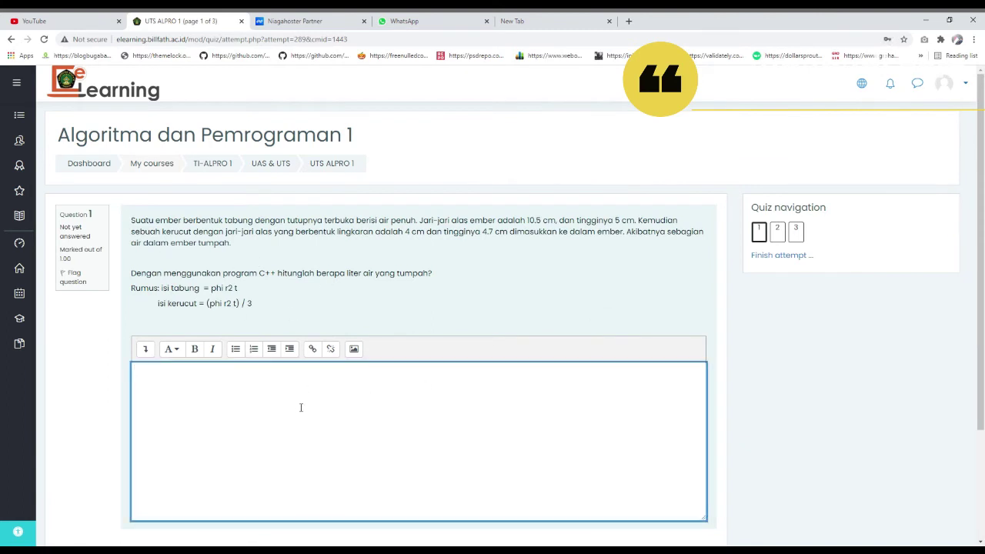
text(fgawjfjajkfjkwf)
scroll(307, 409, down, 2)
click(678, 419)
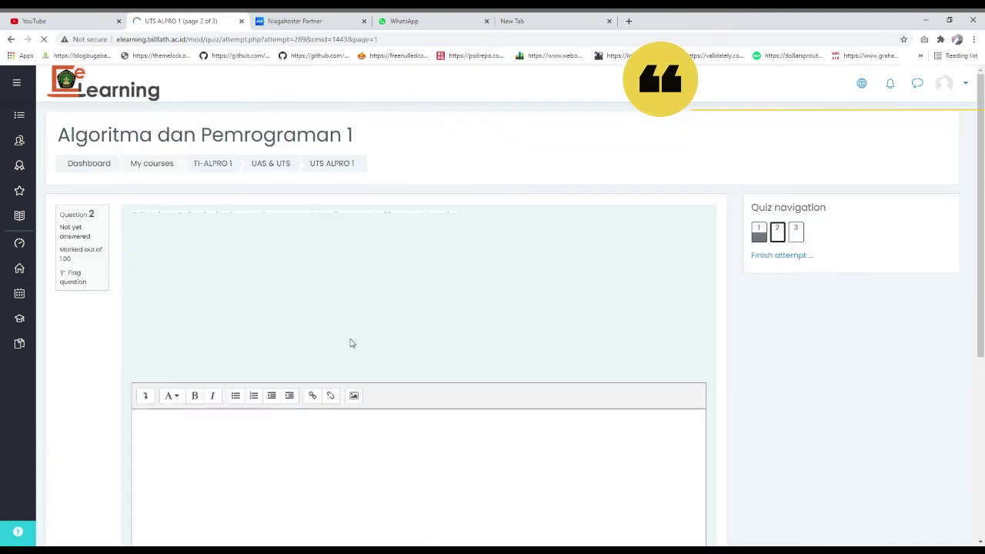
- Answer question 2 with 'fdafasgf' and bring up the file picker's upload form
scroll(345, 332, down, 2)
click(307, 326)
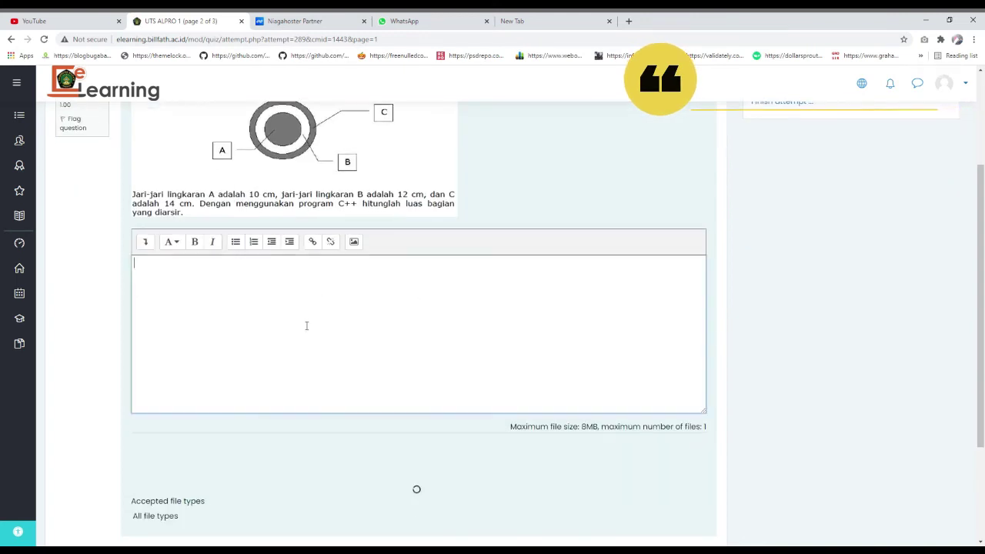
text(fdafasgf)
scroll(295, 319, down, 2)
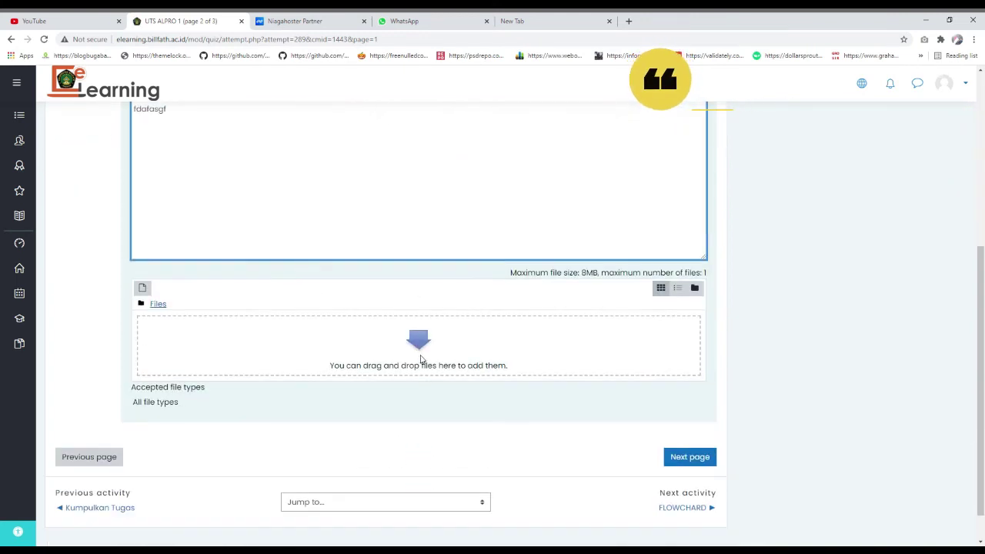
click(420, 359)
click(330, 233)
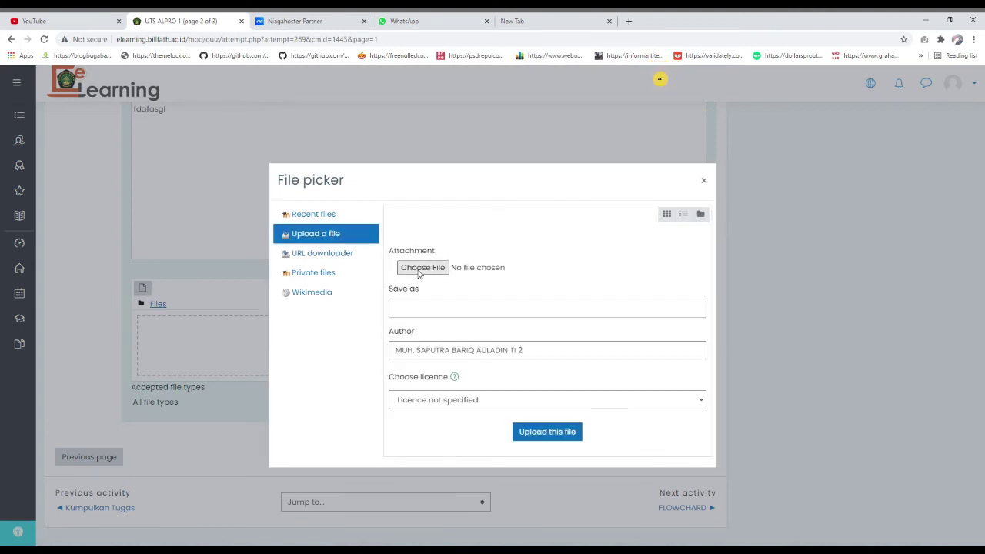
- Choose domain.docx from the computer and upload it as question 2's attachment
click(420, 274)
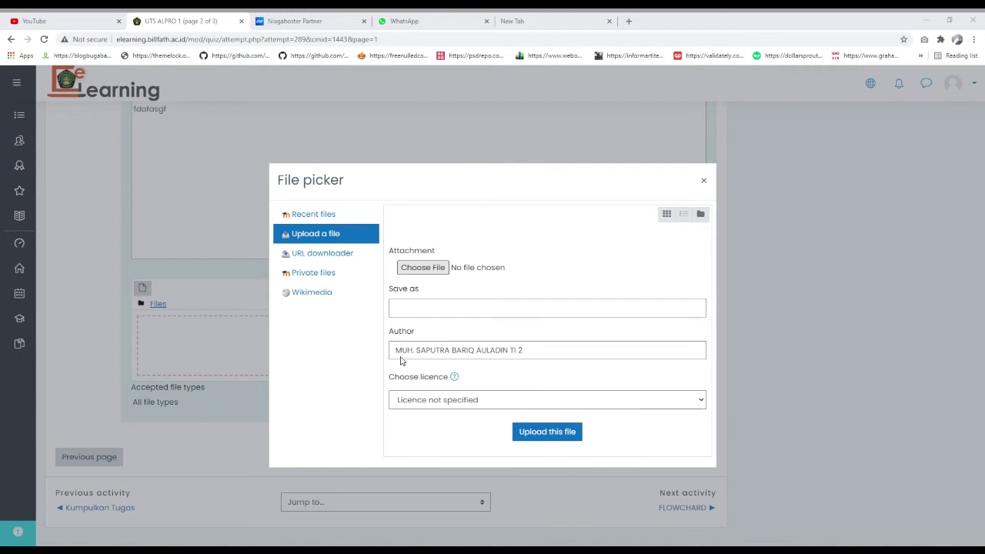
click(568, 431)
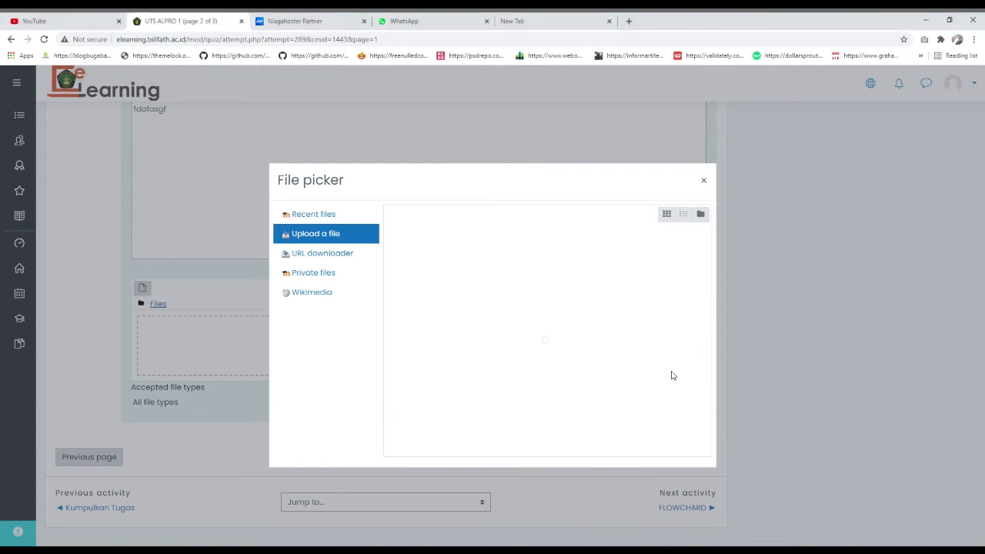
scroll(463, 397, down, 1)
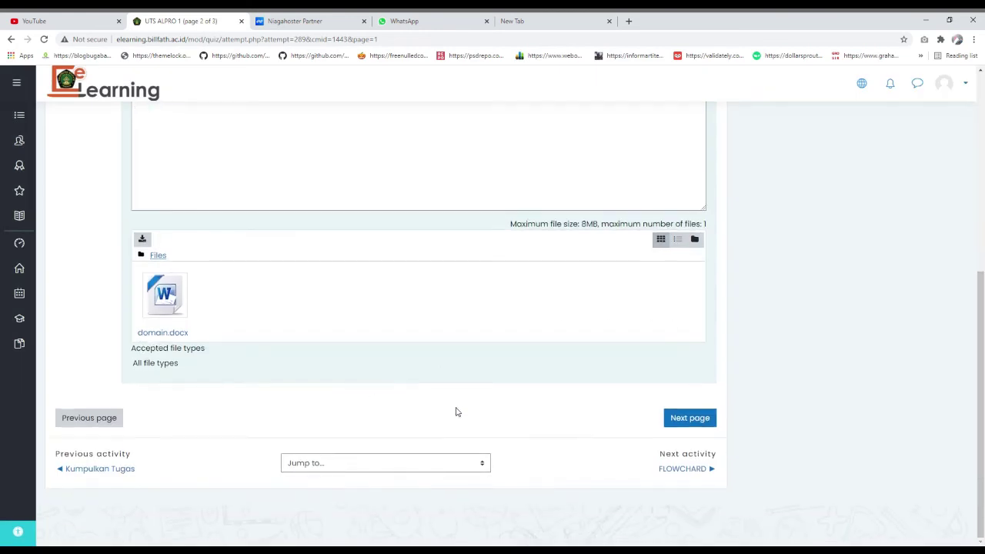
scroll(603, 420, up, 3)
scroll(603, 422, down, 3)
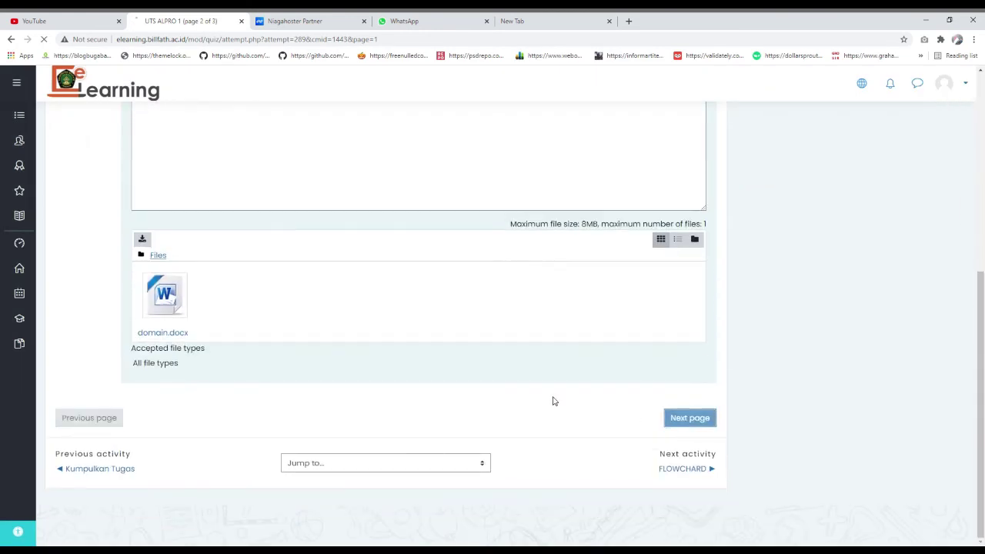
- On the third quiz page, answer question 3 with 'wfasfafgas' and 'gsadfh'
click(710, 416)
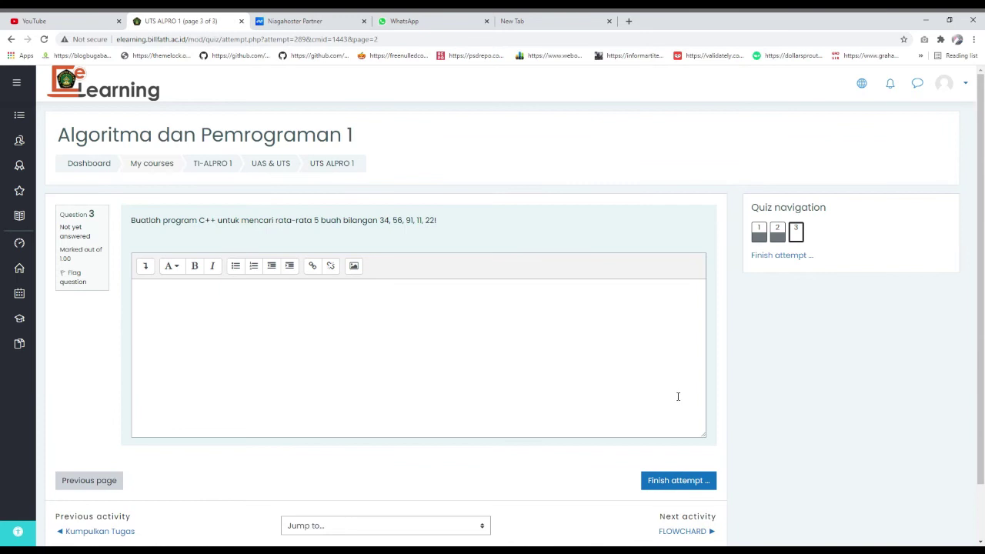
click(220, 334)
text(wfasfafgas)
scroll(269, 319, down, 1)
text(gsadfh)
- Finish the attempt and confirm Submit all and finish
click(661, 417)
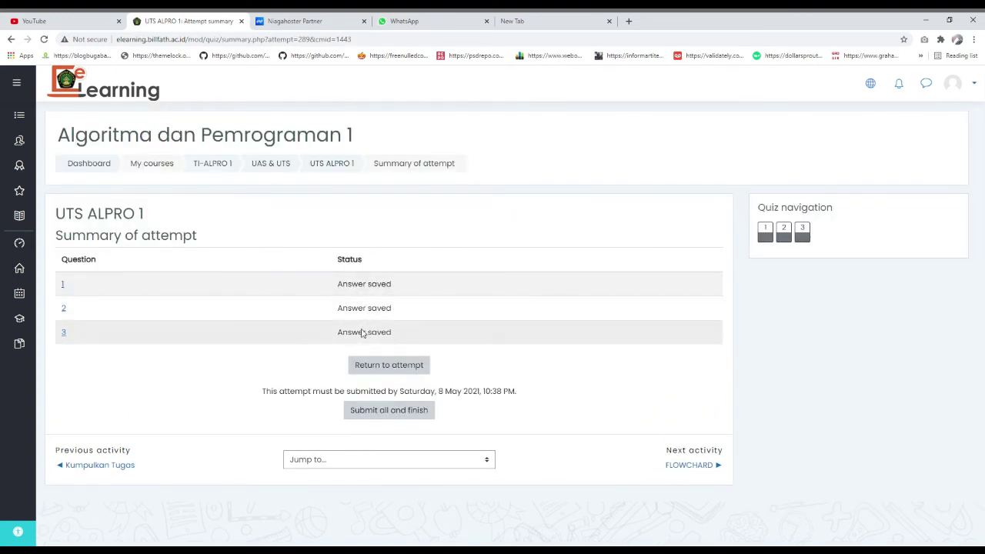
click(405, 415)
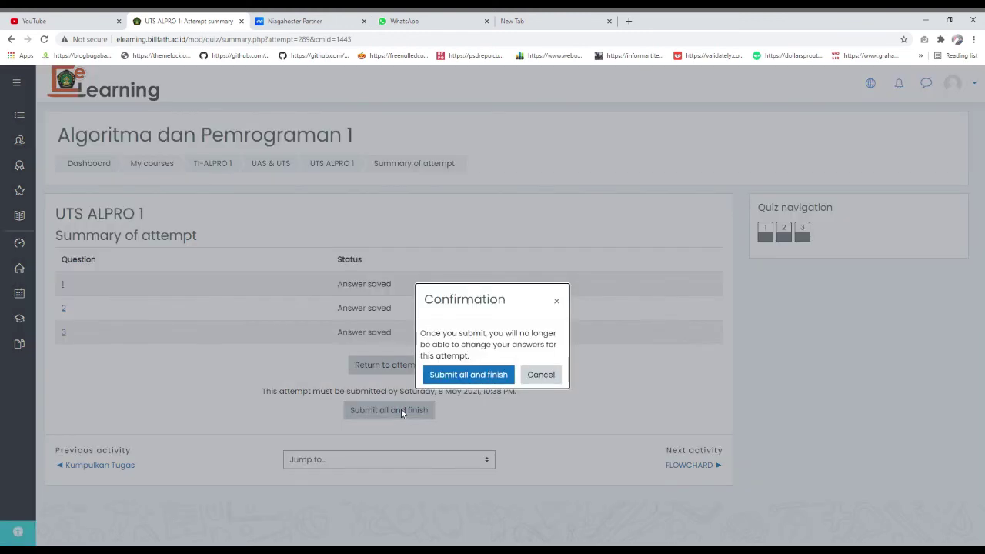
click(457, 376)
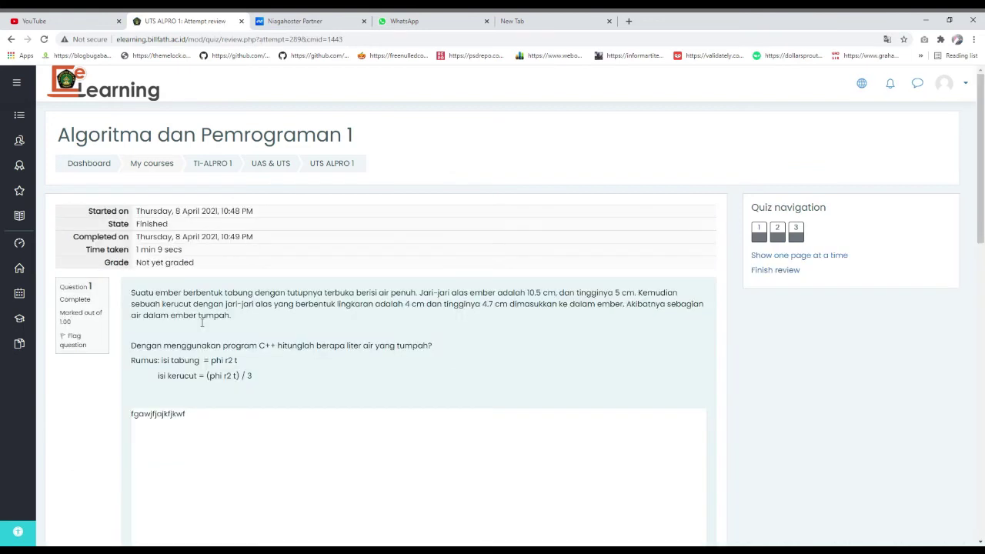
scroll(254, 386, down, 15)
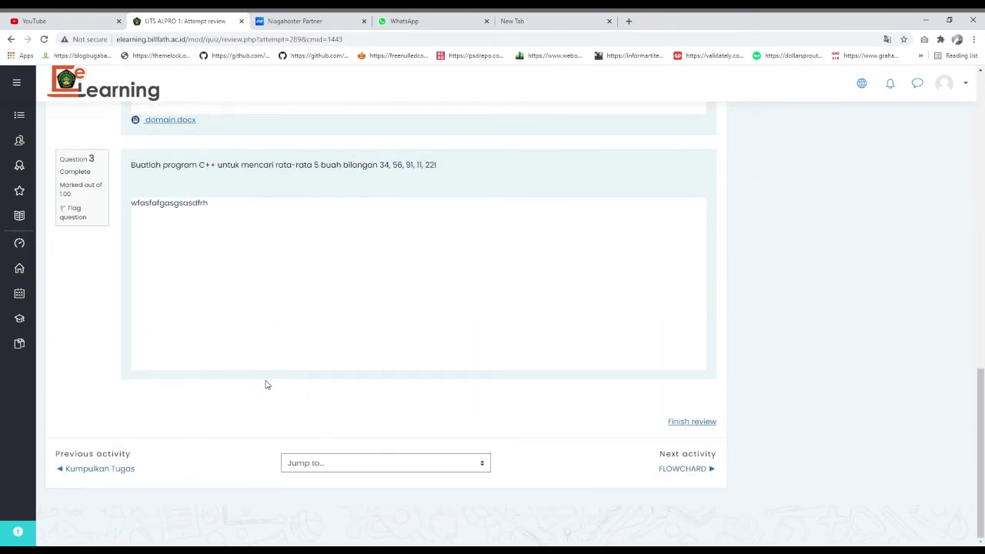
scroll(249, 281, up, 12)
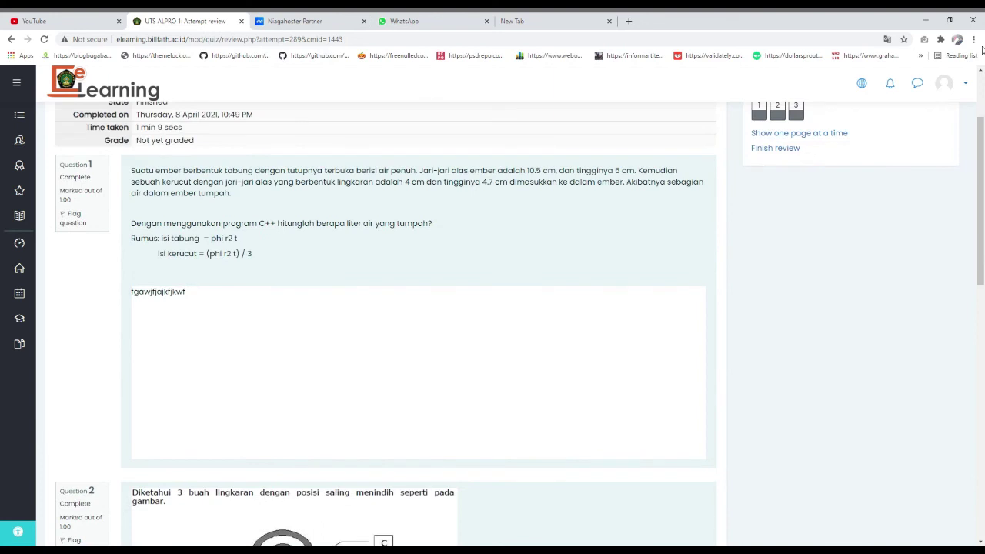
- Log the student out and sign back in with the teacher account
click(963, 83)
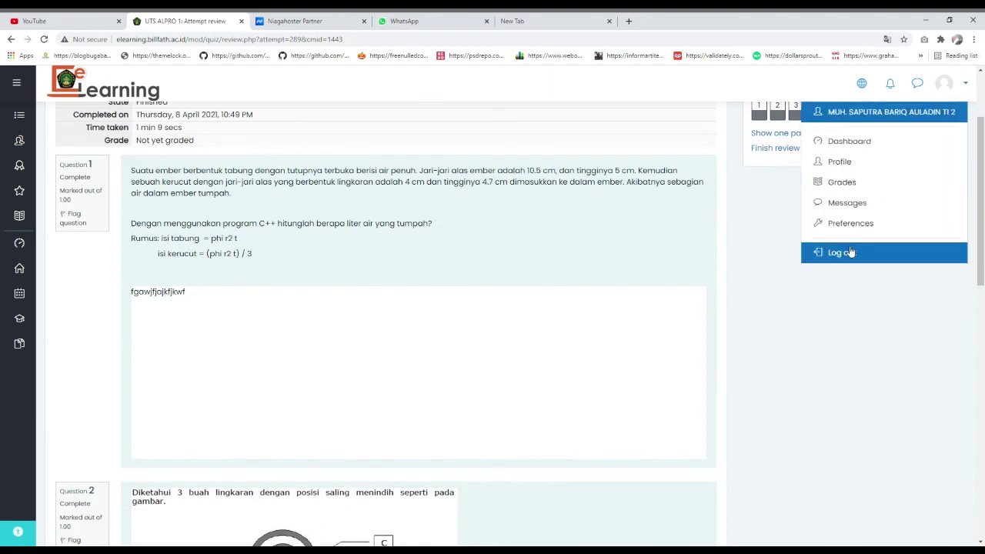
click(850, 252)
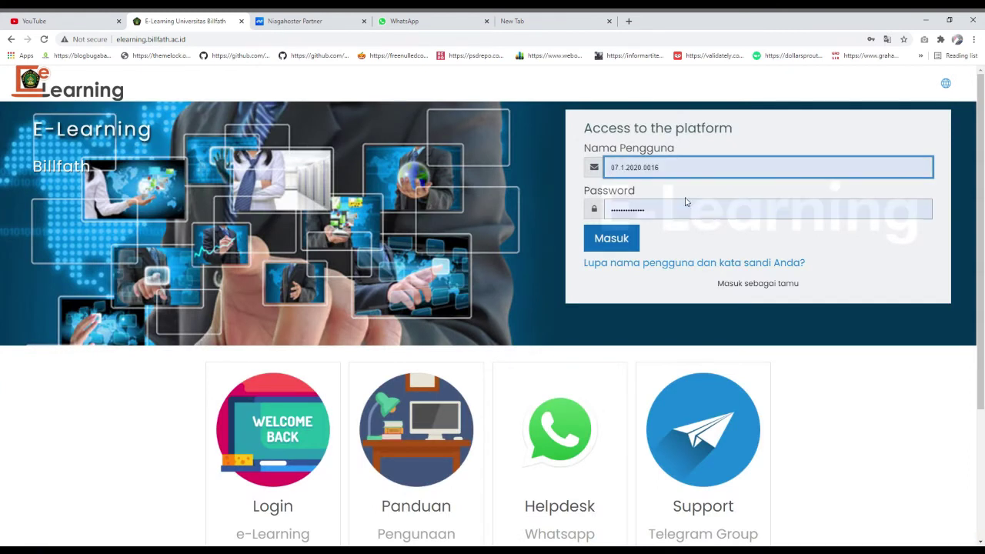
click(636, 237)
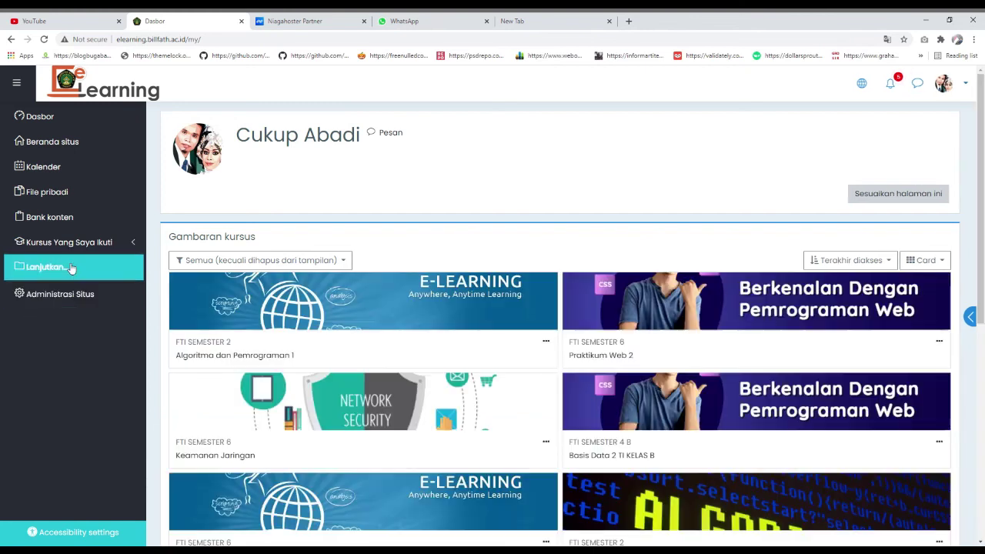
- Open the UTS ALPRO 1 quiz in the Algoritma dan Pemrograman 1 course
click(70, 267)
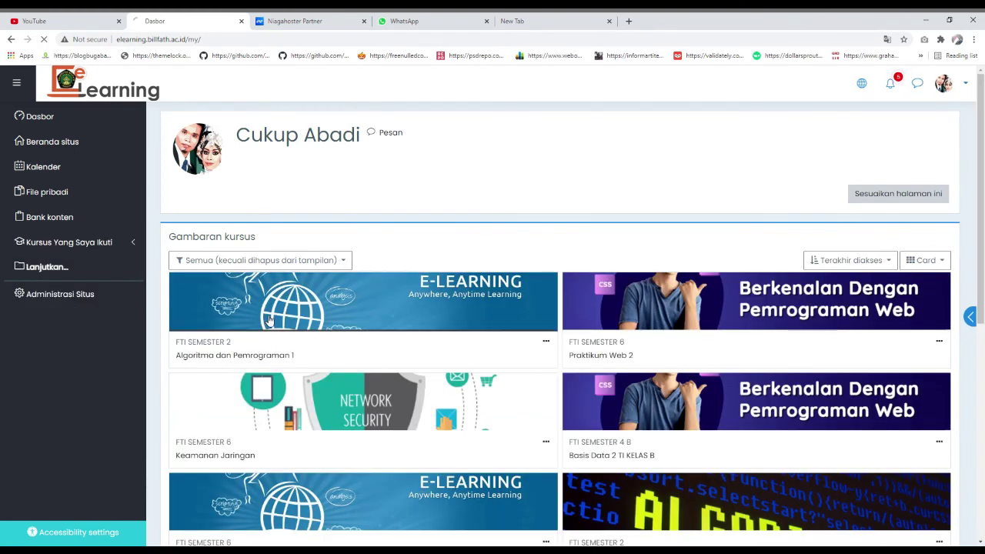
scroll(466, 331, down, 5)
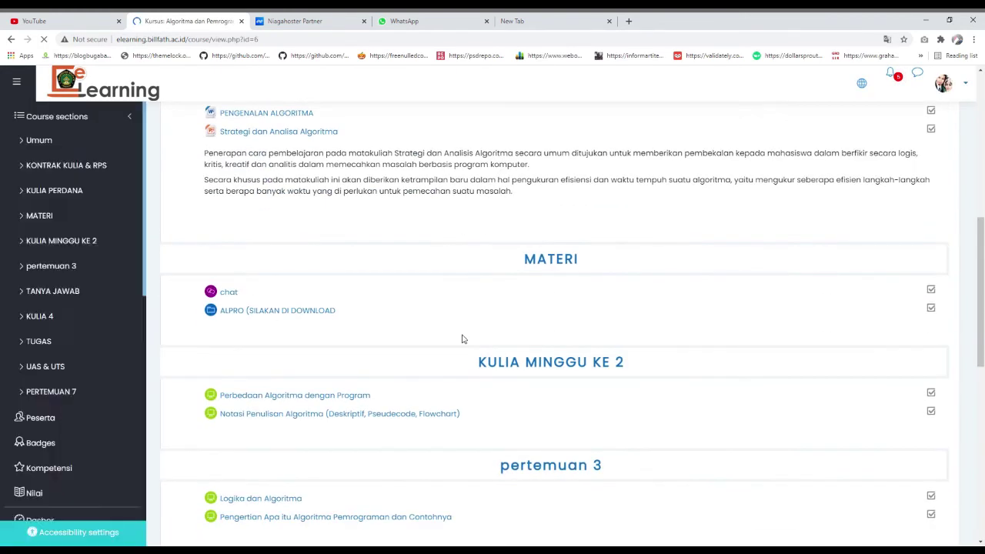
scroll(461, 338, down, 5)
click(246, 378)
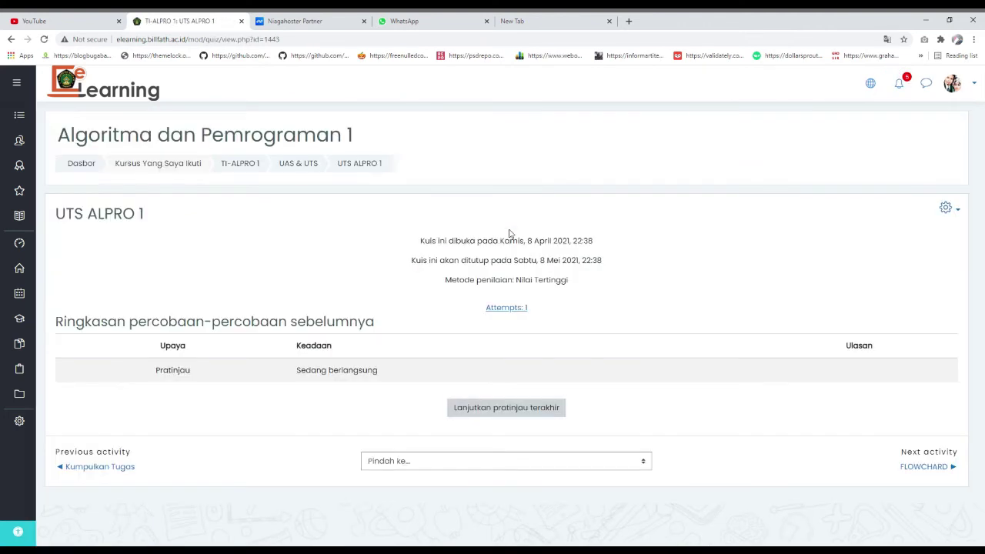
- Open the Attempts: 1 report and look over the student's still-ungraded attempt
click(526, 309)
click(513, 309)
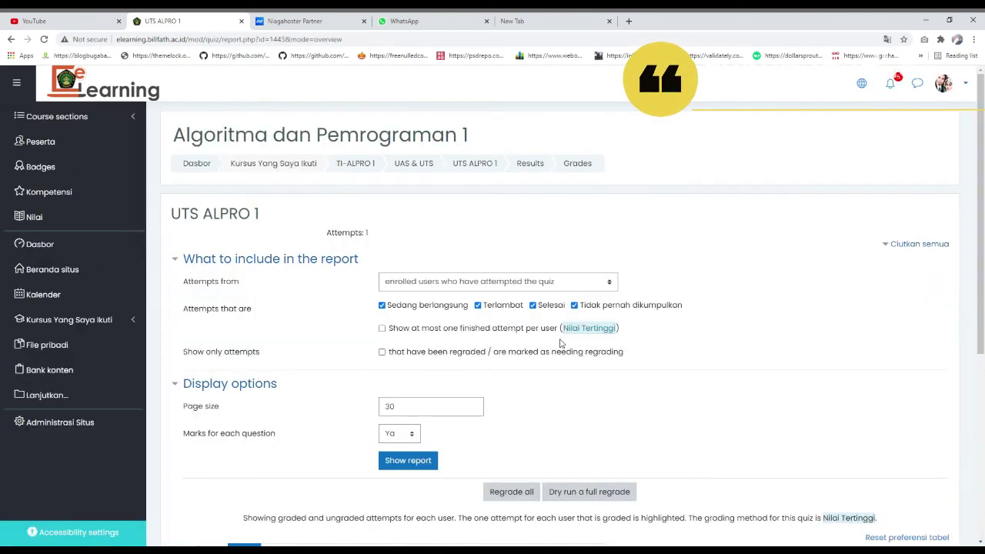
scroll(559, 343, down, 4)
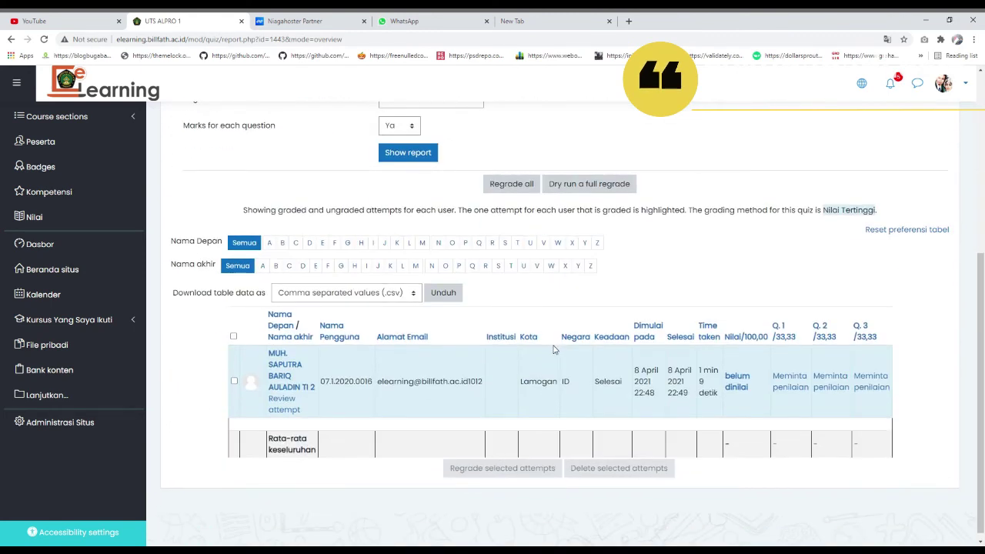
scroll(496, 377, down, 1)
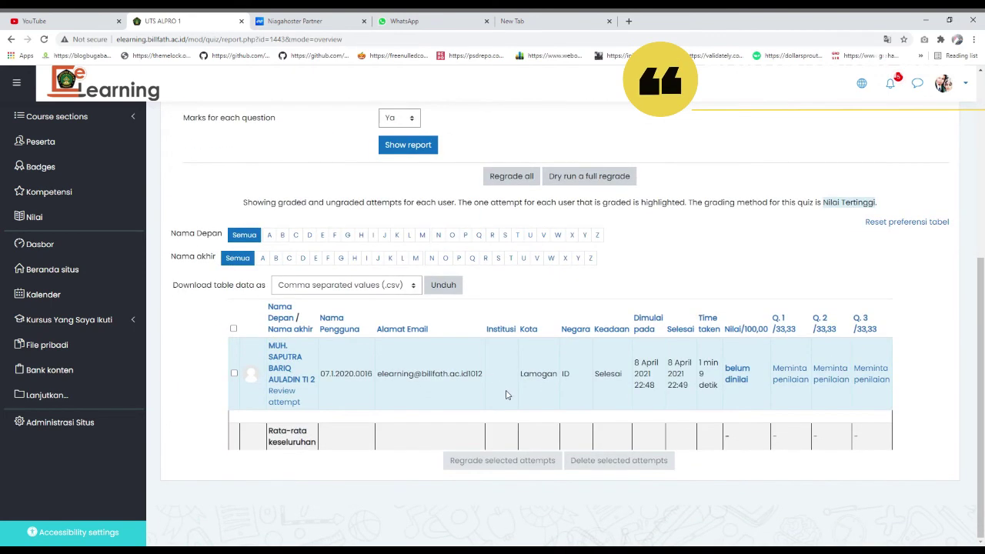
scroll(504, 396, up, 2)
scroll(504, 396, up, 1)
scroll(461, 385, down, 3)
scroll(858, 387, up, 2)
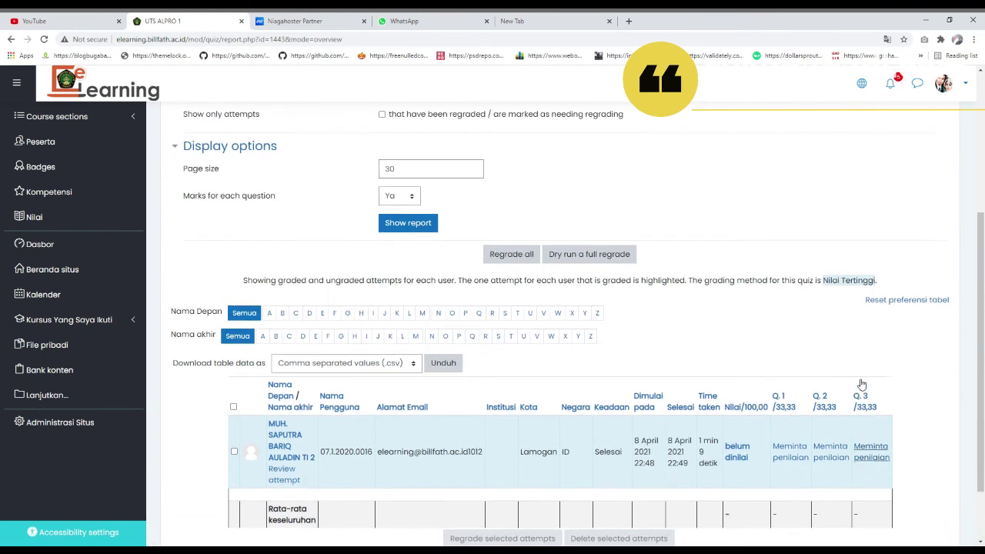
scroll(761, 374, up, 3)
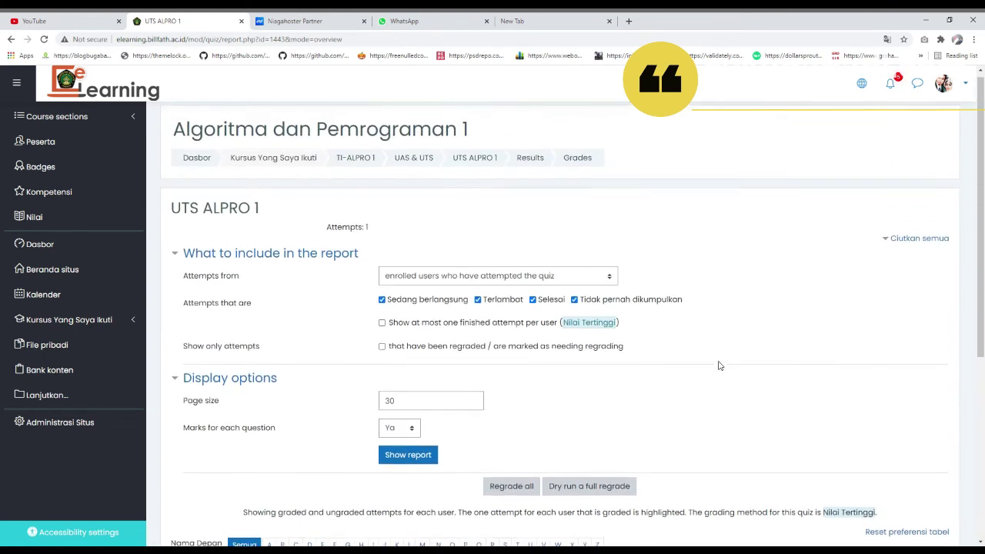
scroll(719, 365, down, 5)
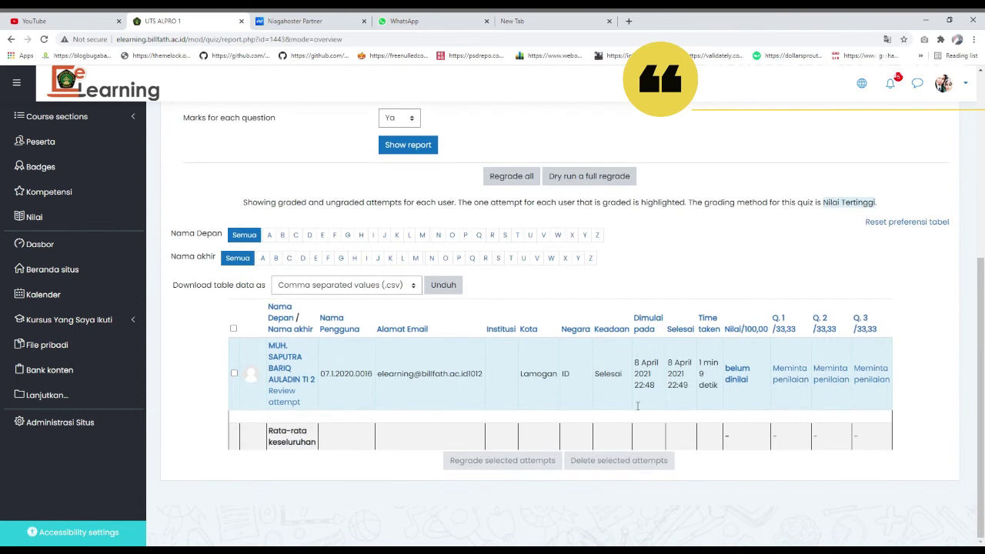
scroll(576, 386, up, 6)
- Return to the UTS ALPRO 1 quiz page and open the submitted attempt for review
click(547, 281)
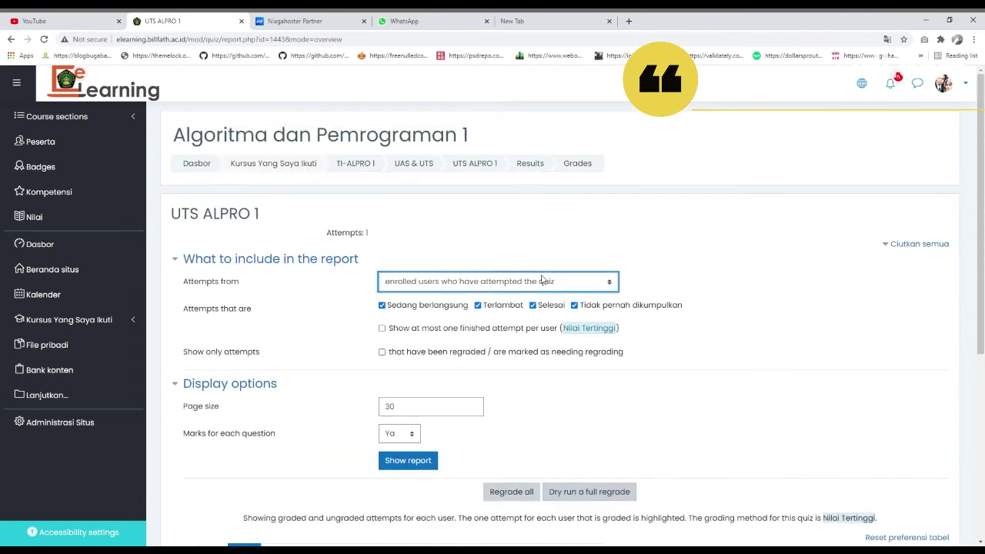
click(496, 164)
click(509, 408)
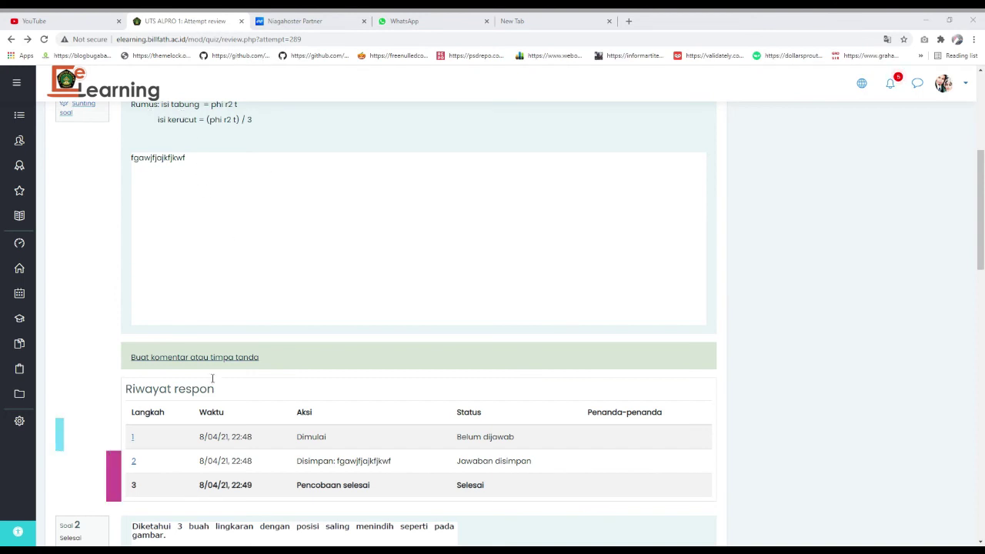
- Reload the attempt review twice to show the latest manual grades, then finish the review
scroll(375, 315, down, 2)
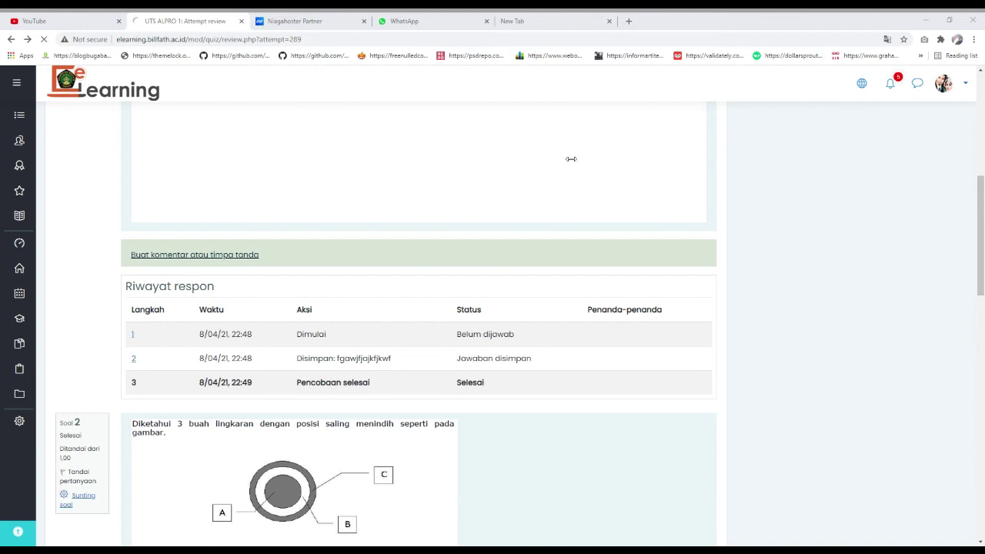
scroll(369, 362, down, 7)
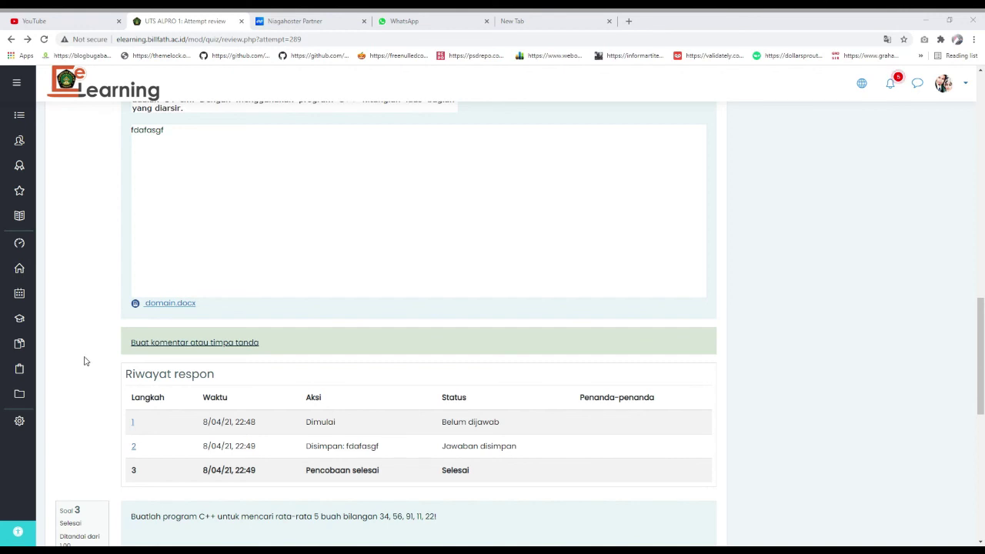
key(F5)
scroll(365, 317, down, 5)
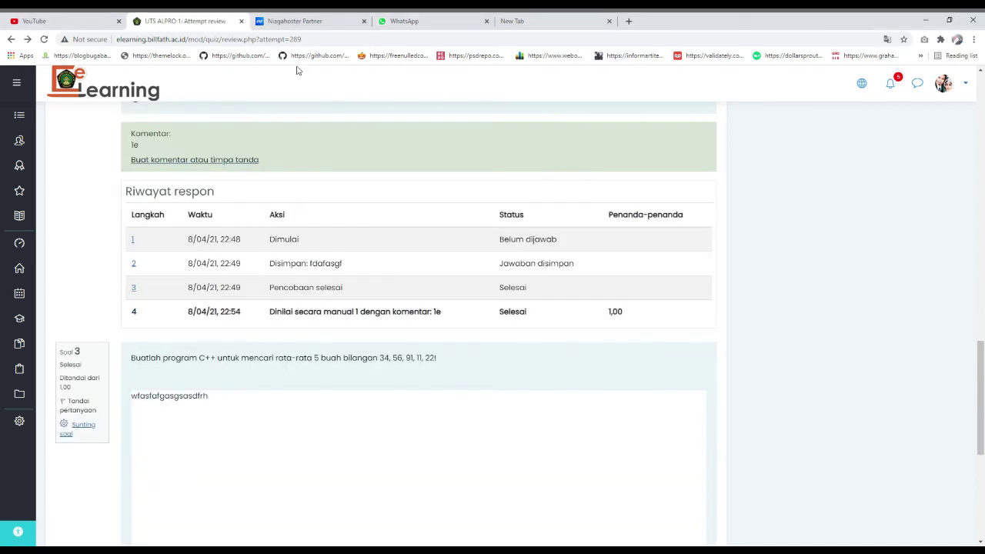
scroll(326, 288, down, 3)
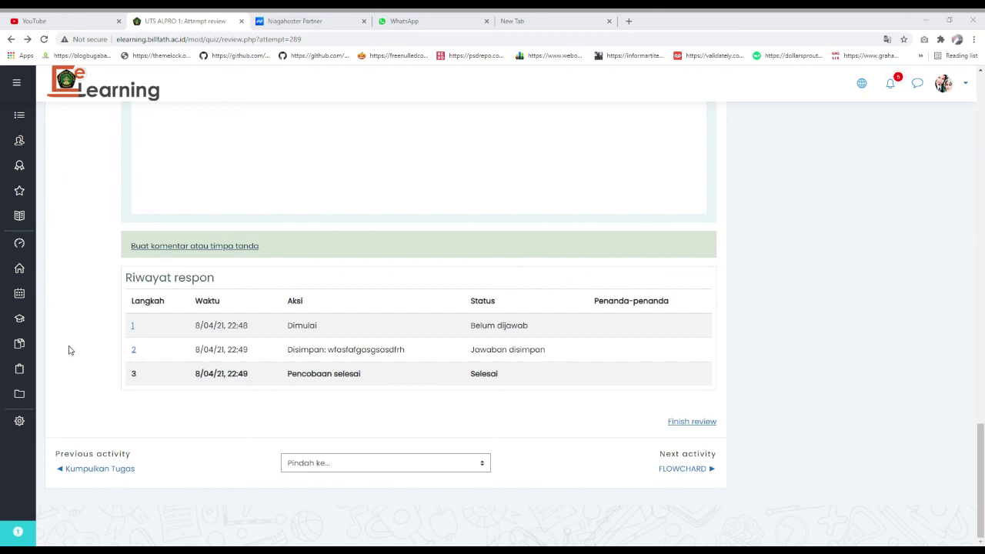
key(F5)
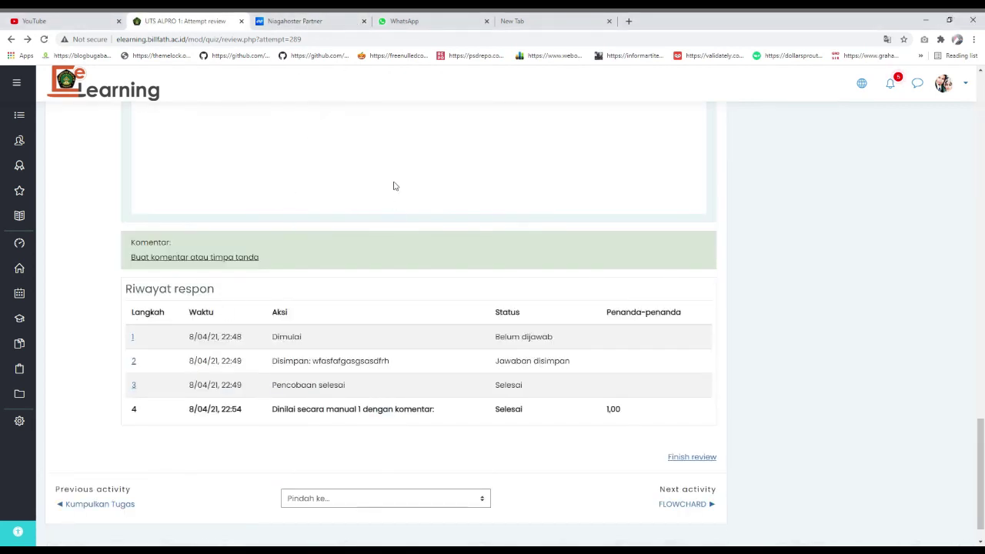
scroll(446, 281, down, 1)
scroll(469, 305, up, 4)
scroll(451, 310, down, 4)
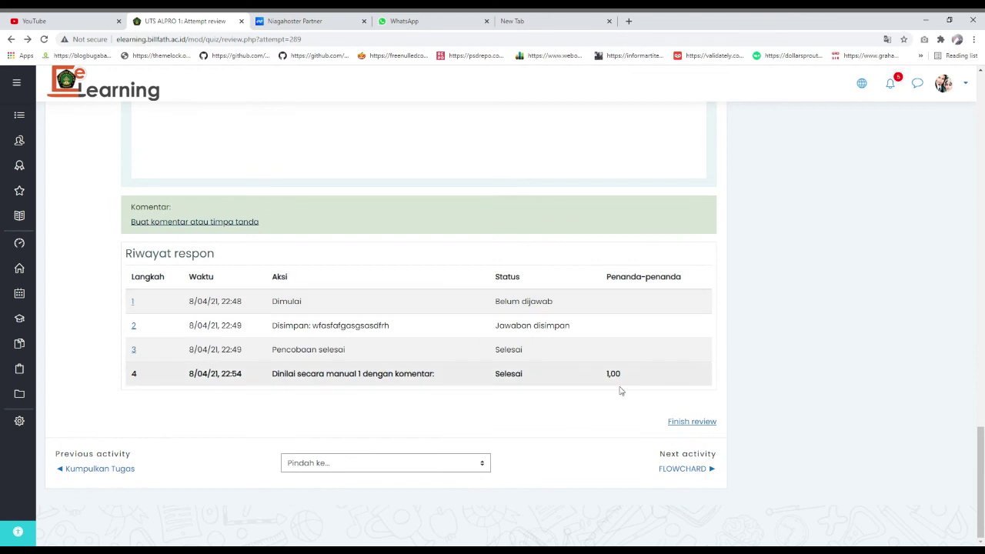
click(692, 421)
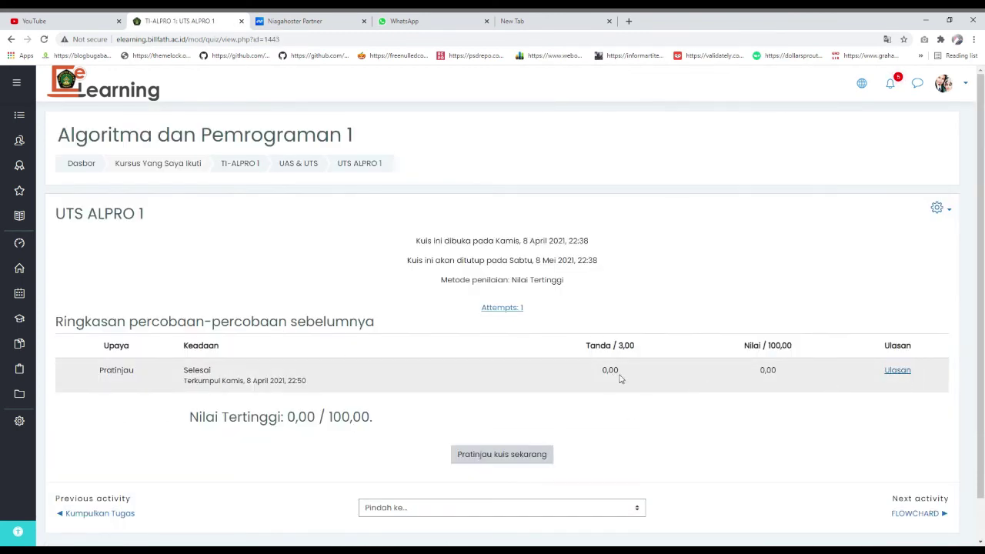
- Check the preview attempt, then open the attempts report showing 100,00 with 33,33 per question
click(367, 165)
click(897, 372)
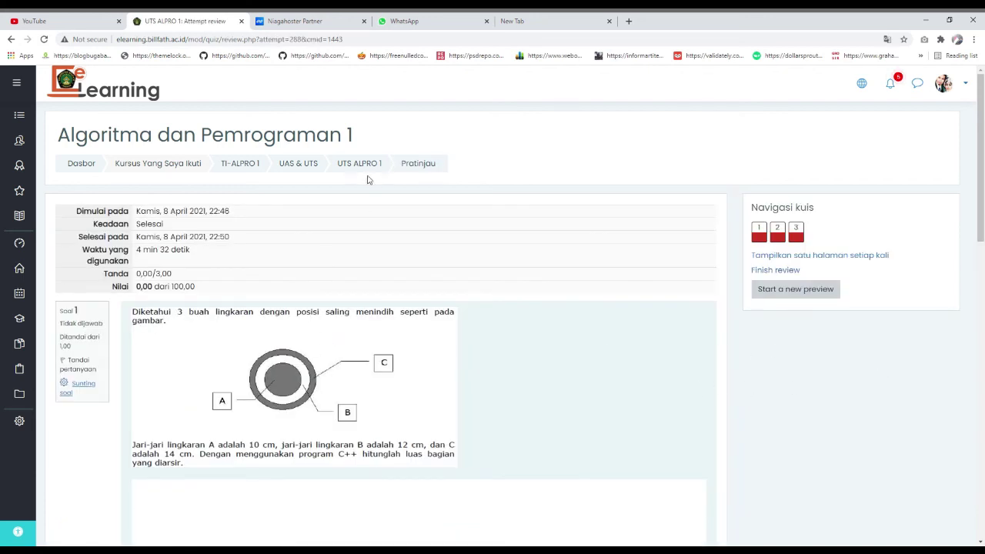
click(12, 39)
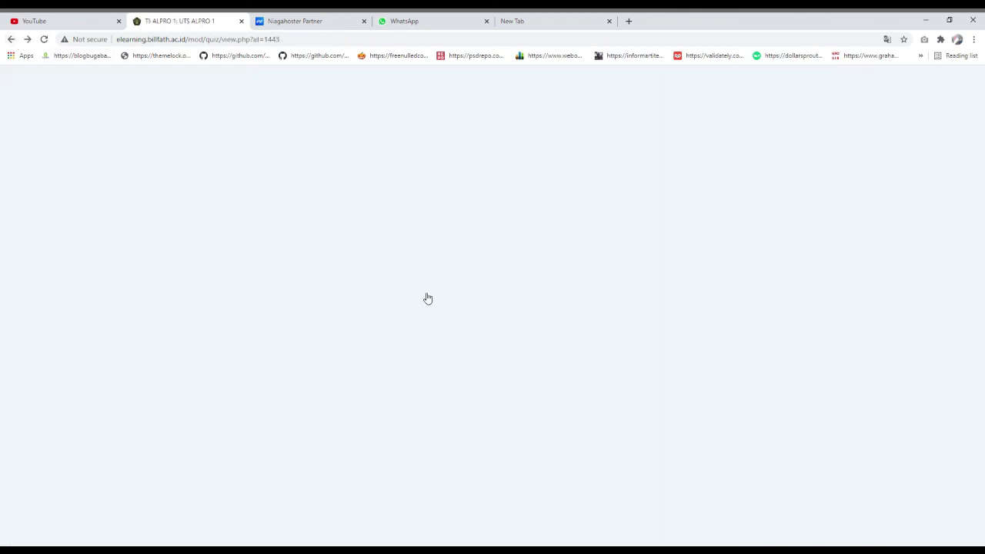
click(508, 309)
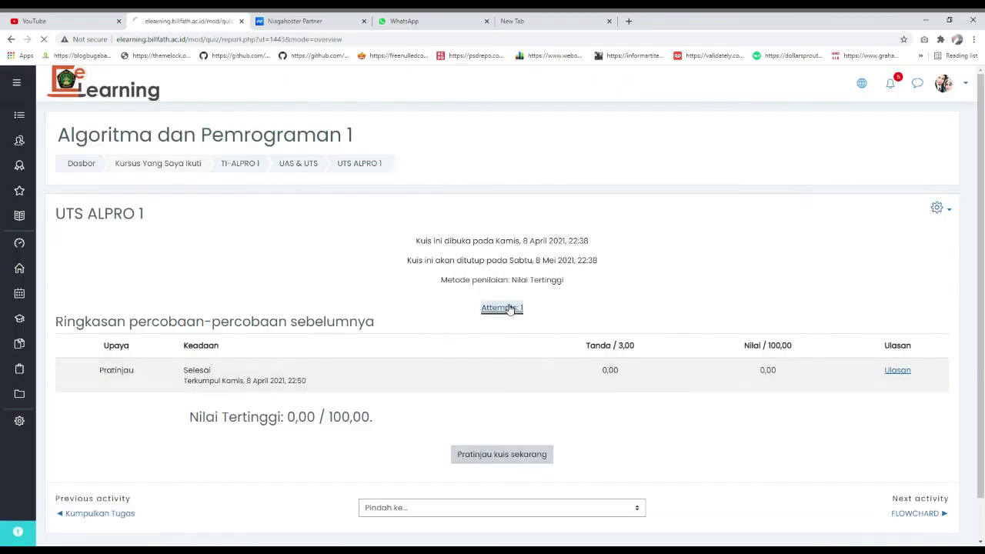
scroll(527, 350, down, 5)
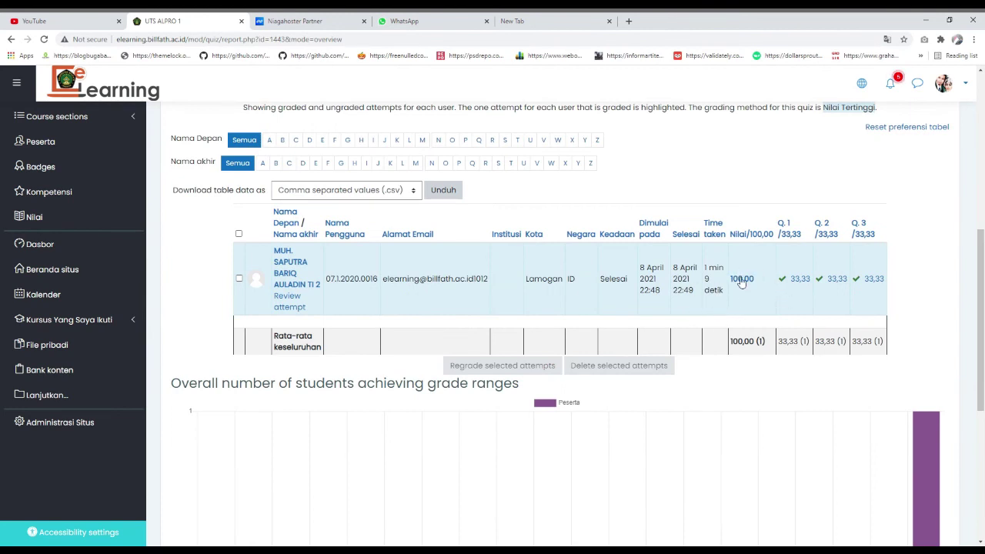
- Inspect the results report and its 100,00 overall average grade
scroll(743, 288, up, 1)
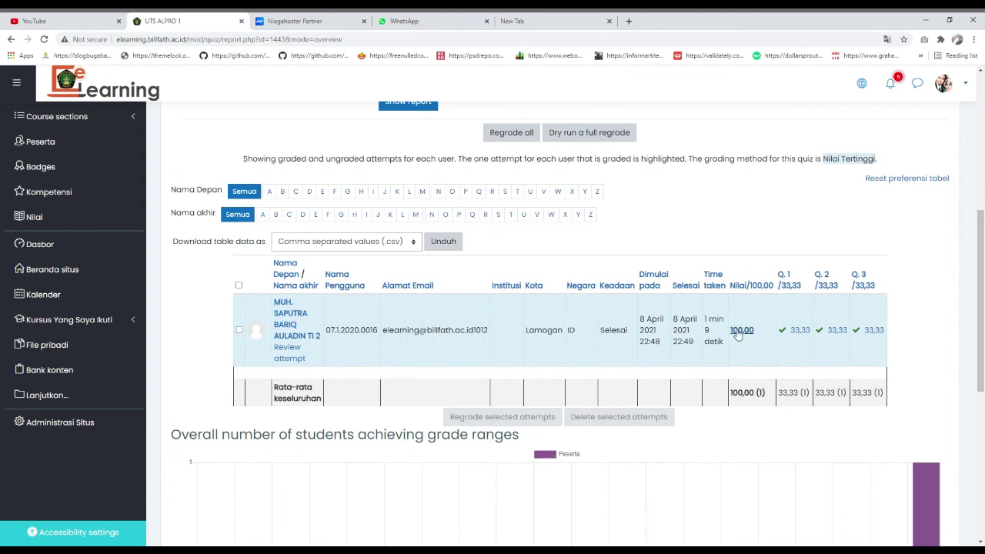
scroll(737, 332, up, 3)
scroll(734, 332, down, 3)
scroll(753, 348, down, 1)
double_click(761, 345)
click(762, 346)
scroll(764, 345, up, 2)
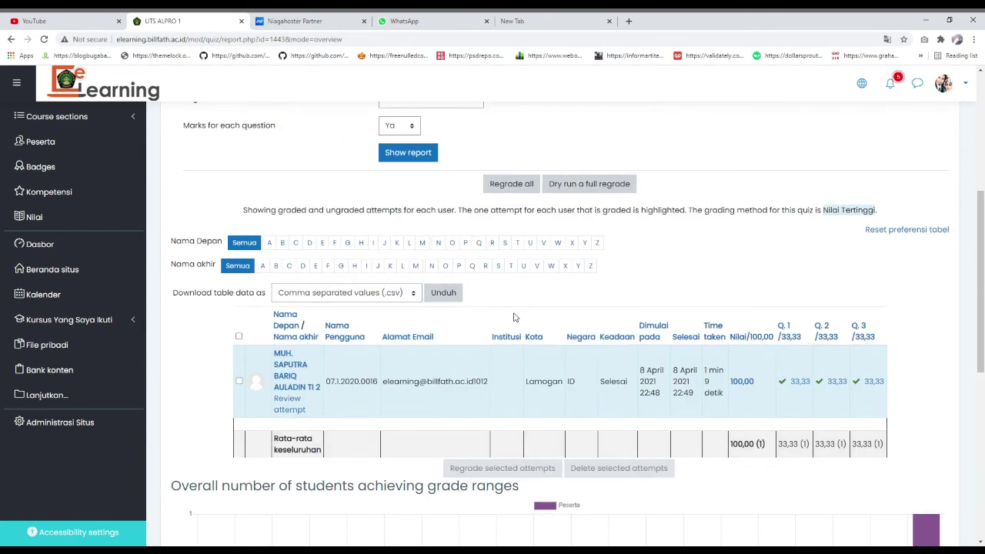
scroll(742, 403, down, 1)
- Set 'Download table data as' to Microsoft Excel (.xlsx)
click(387, 245)
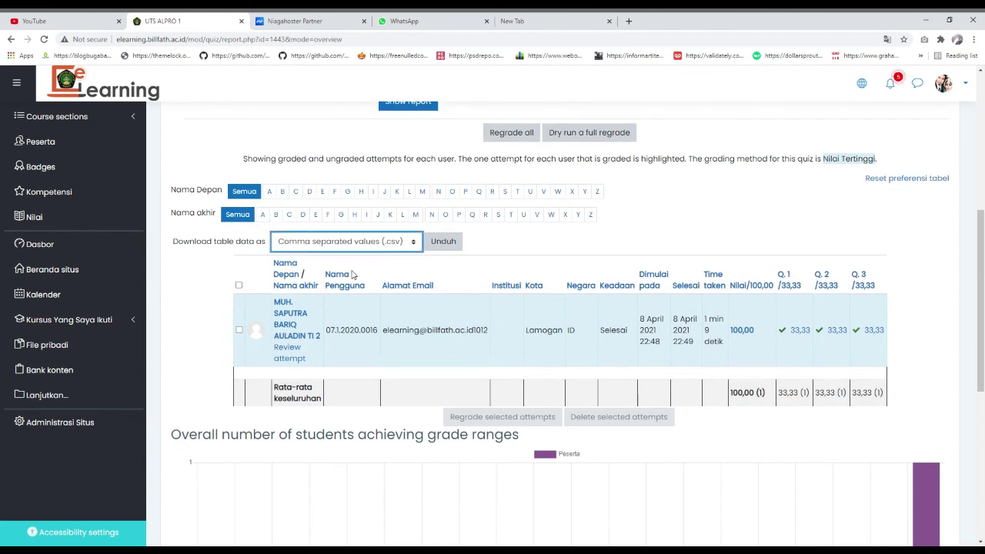
key(Down)
click(461, 282)
click(381, 249)
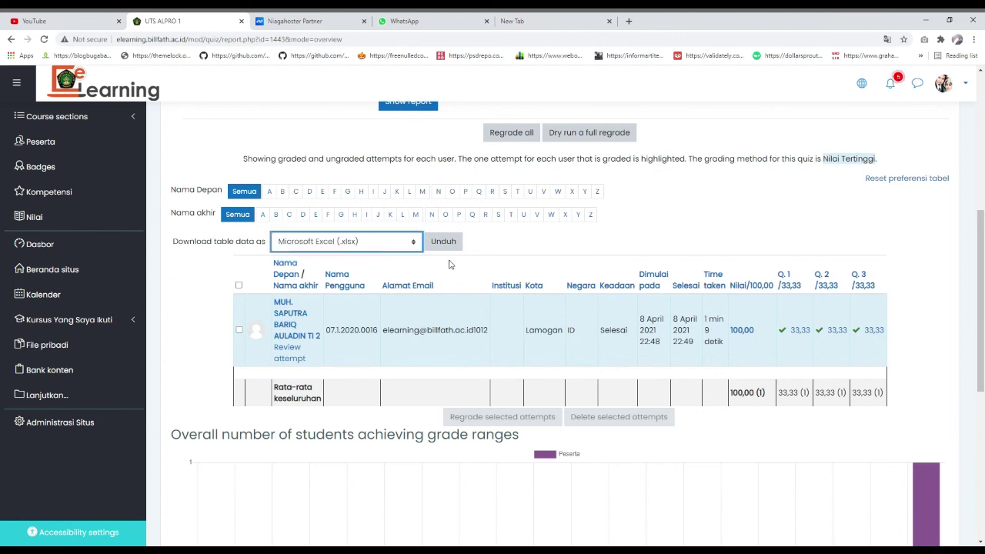
scroll(454, 265, down, 4)
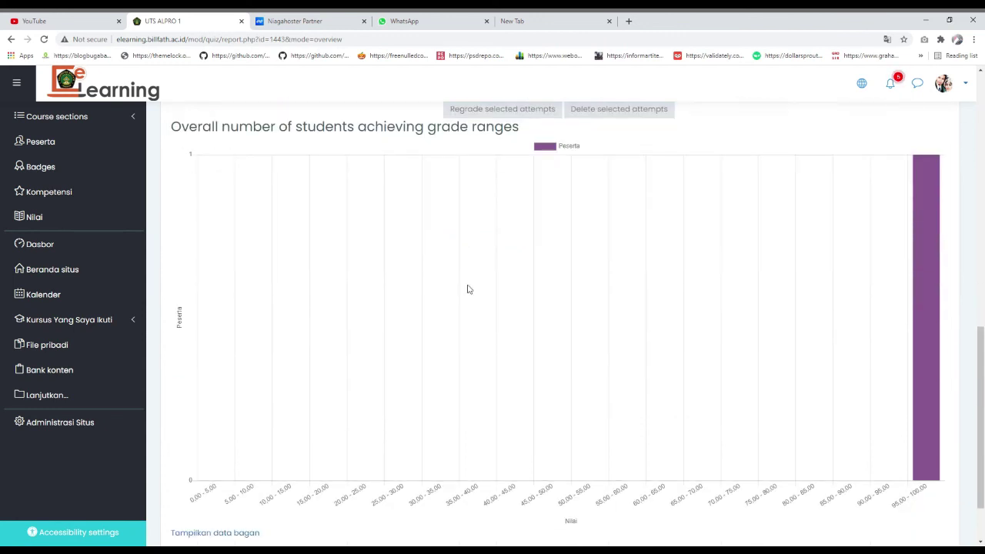
scroll(468, 290, up, 6)
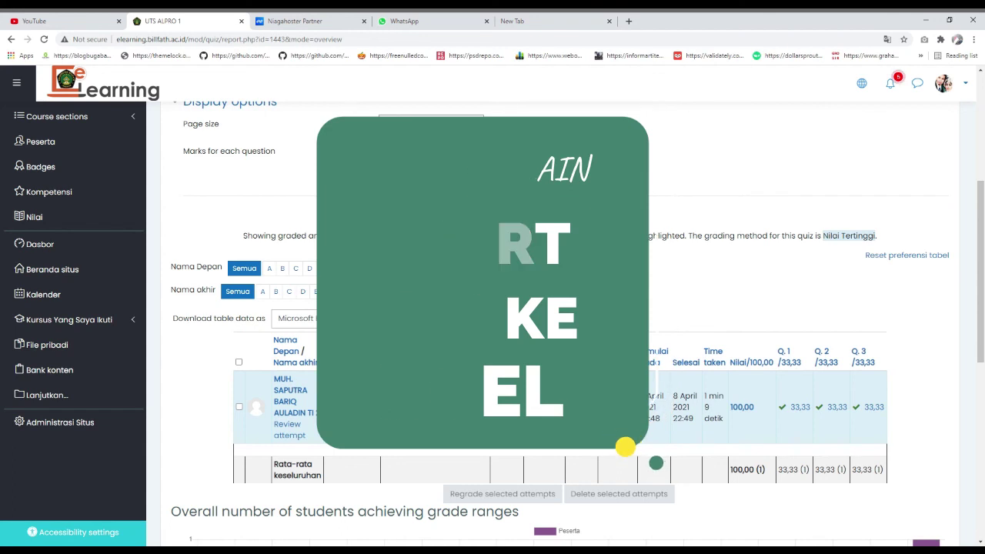
scroll(578, 338, down, 8)
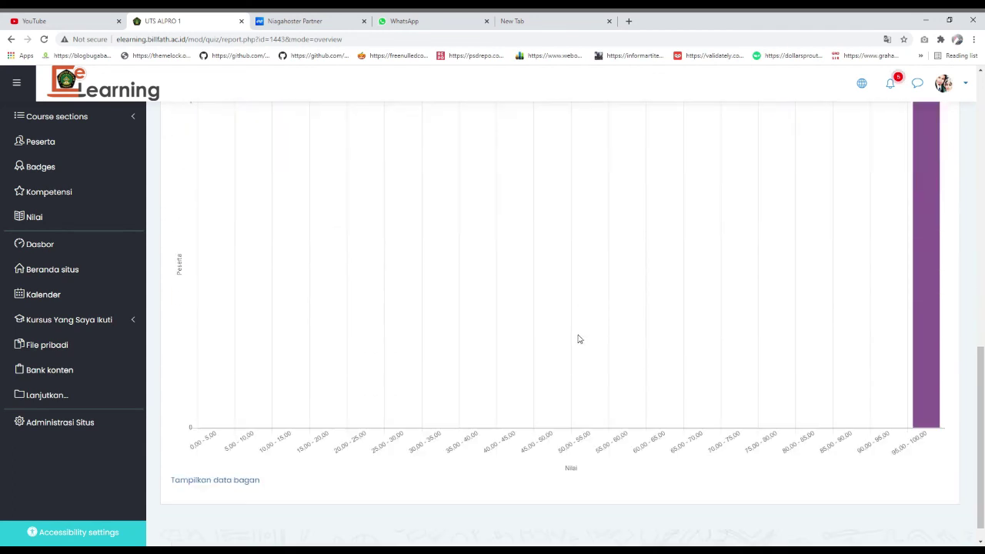
scroll(479, 346, up, 10)
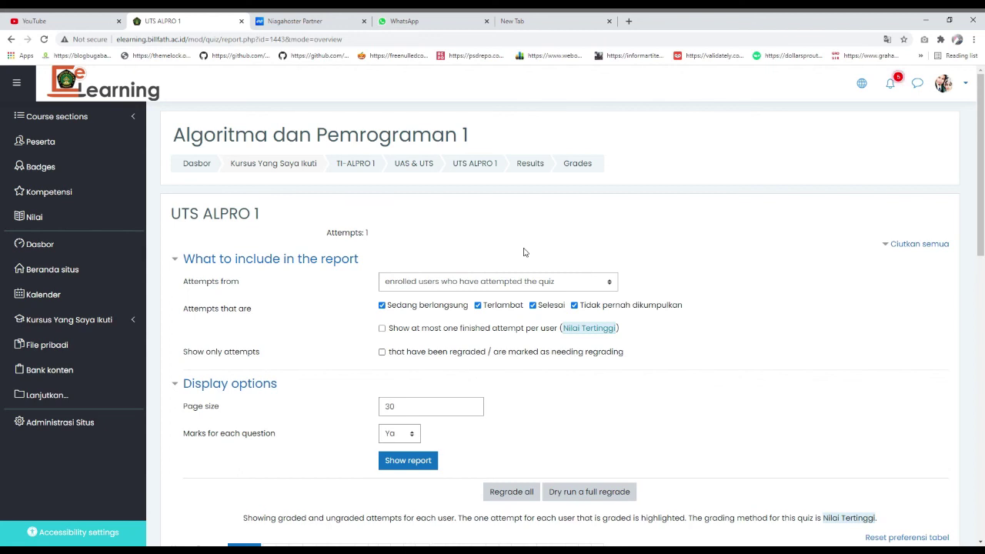
scroll(549, 299, down, 8)
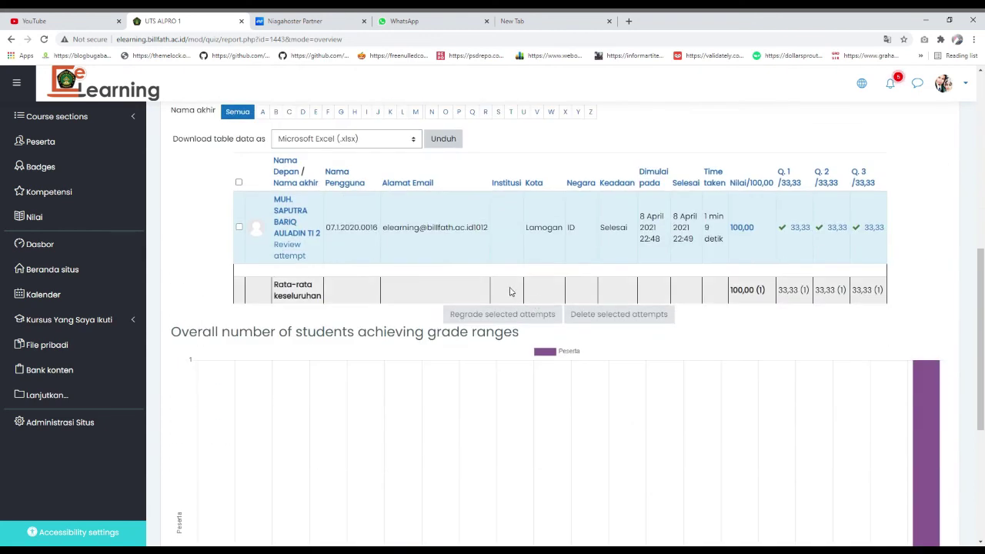
scroll(509, 291, up, 3)
scroll(508, 291, up, 1)
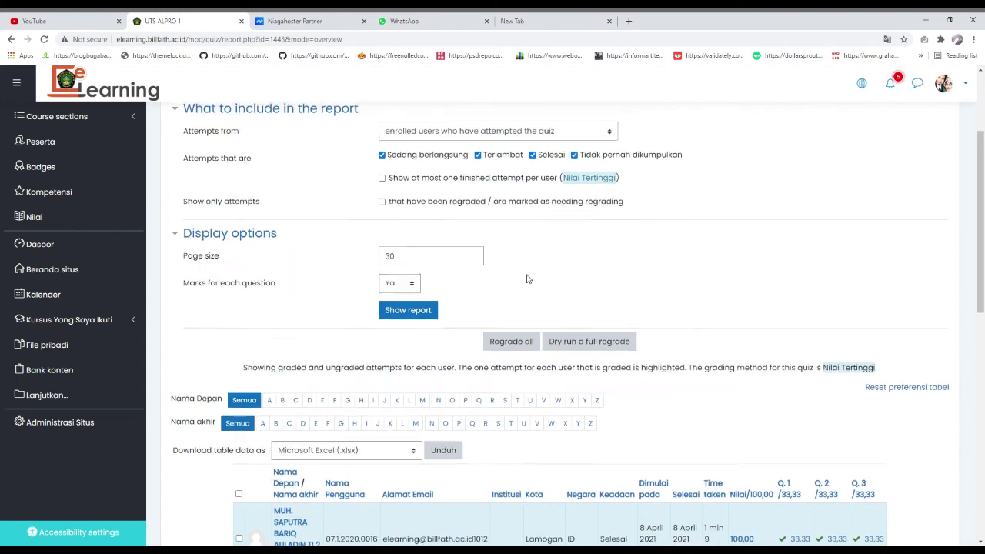
scroll(525, 281, up, 2)
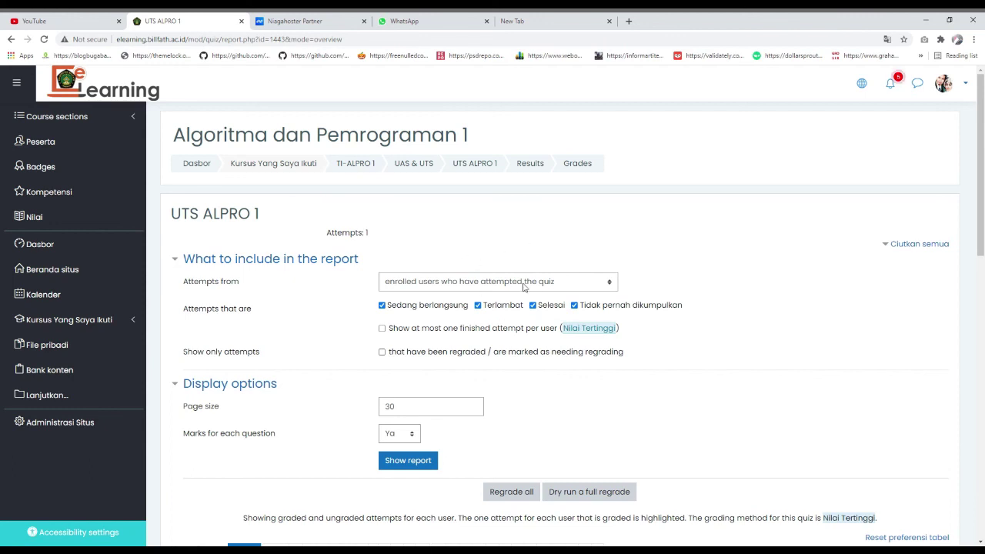
scroll(523, 286, down, 1)
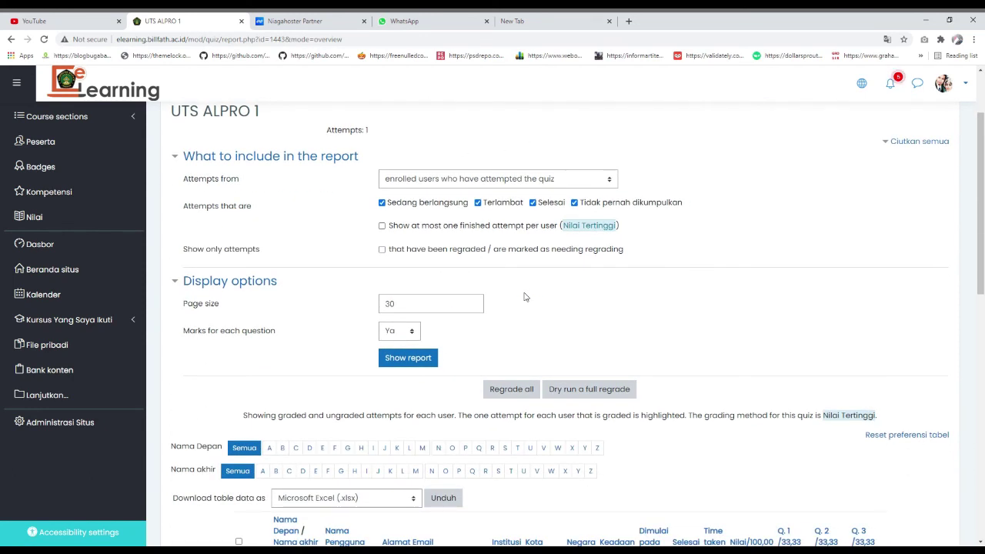
scroll(525, 298, down, 5)
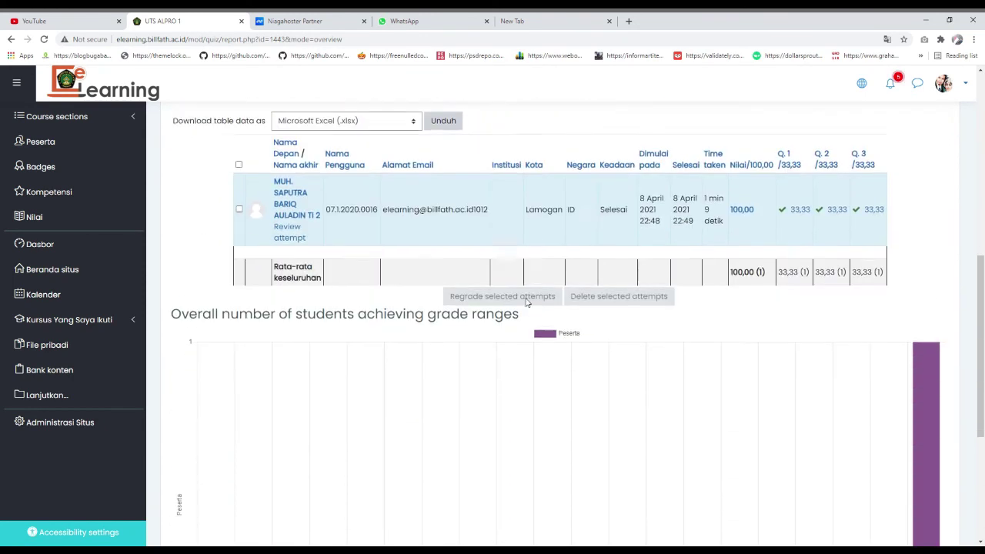
scroll(526, 302, up, 8)
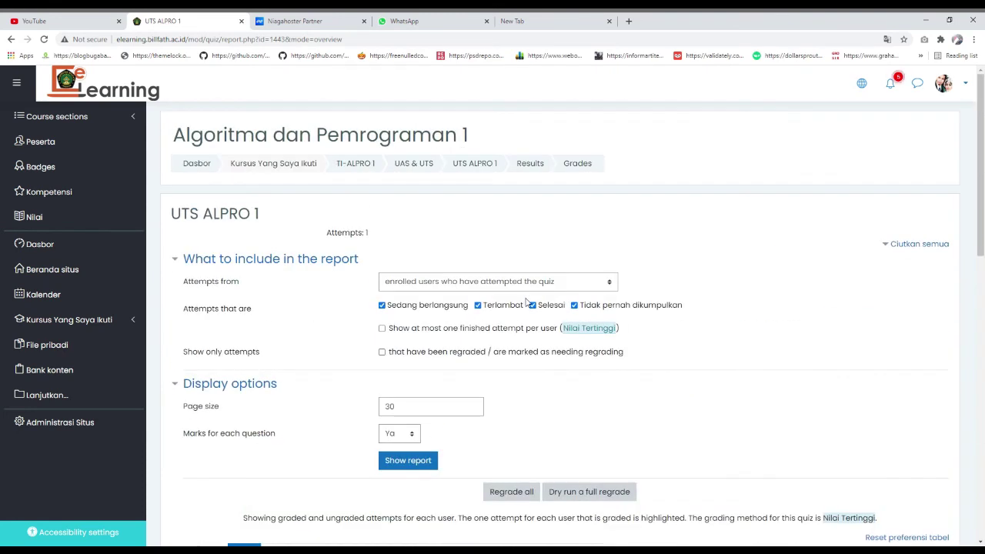